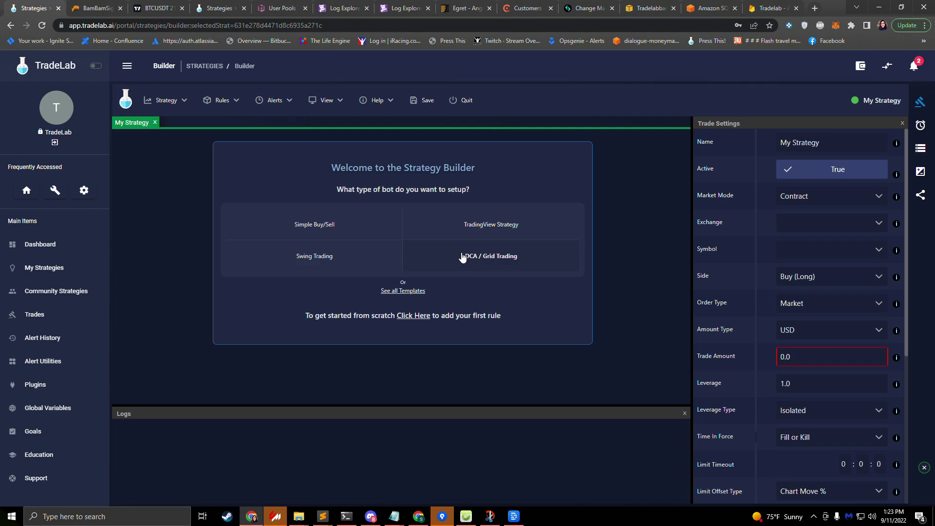
Load the Simple Buy/Sell template to open the Generic Buy/Sell Combo Template
click(310, 232)
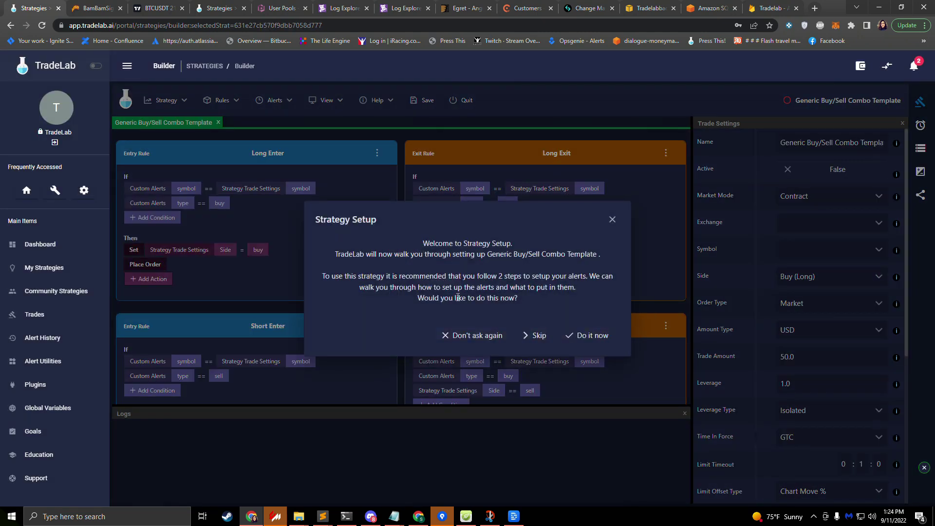
Skip the setup wizard and remove the symbol conditions from Long Enter, Long Exit and Short Exit
click(529, 334)
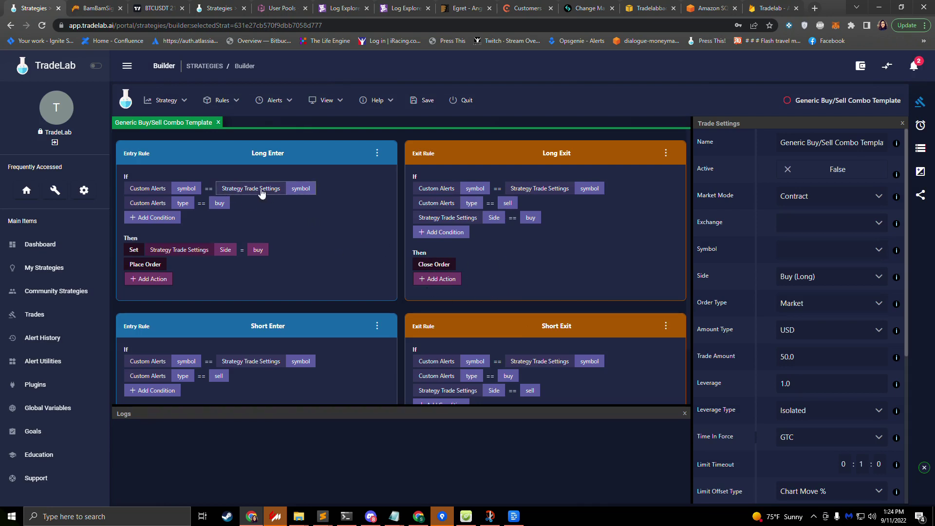
scroll(756, 341, down, 5)
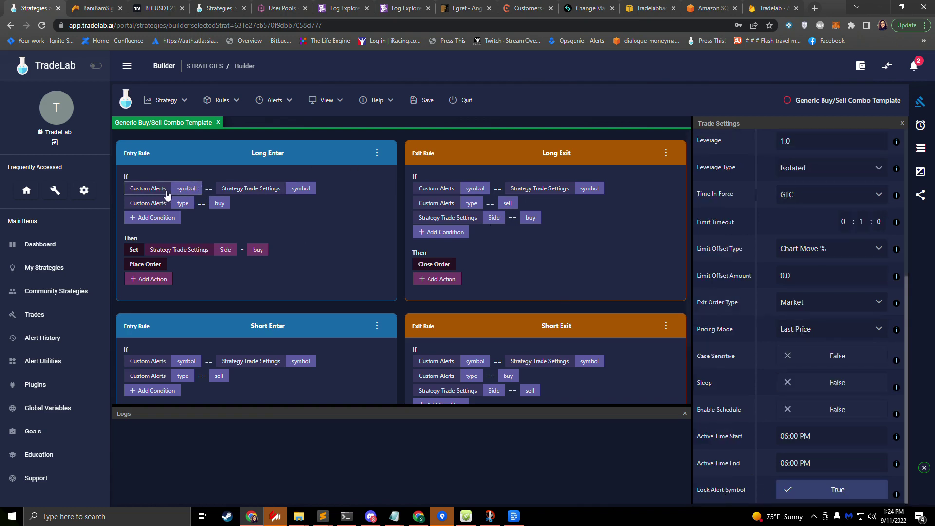
right_click(186, 190)
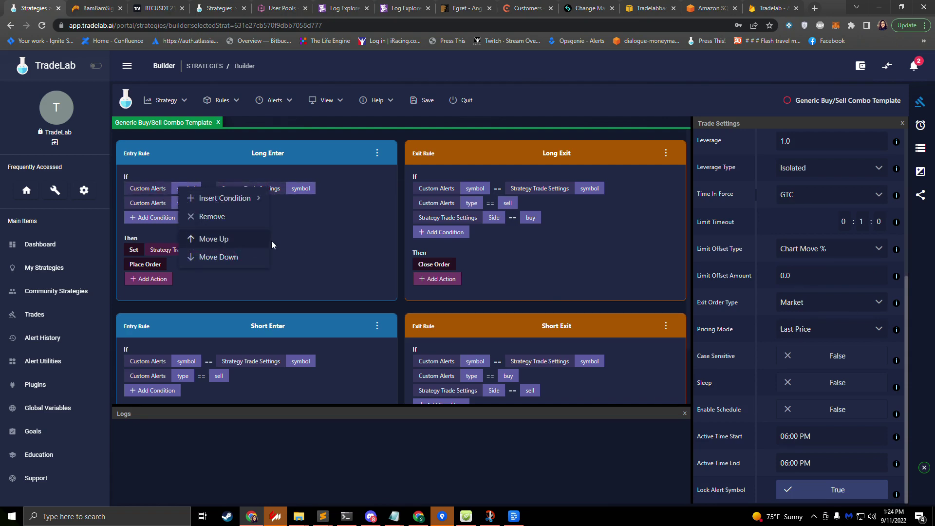
click(209, 216)
right_click(475, 189)
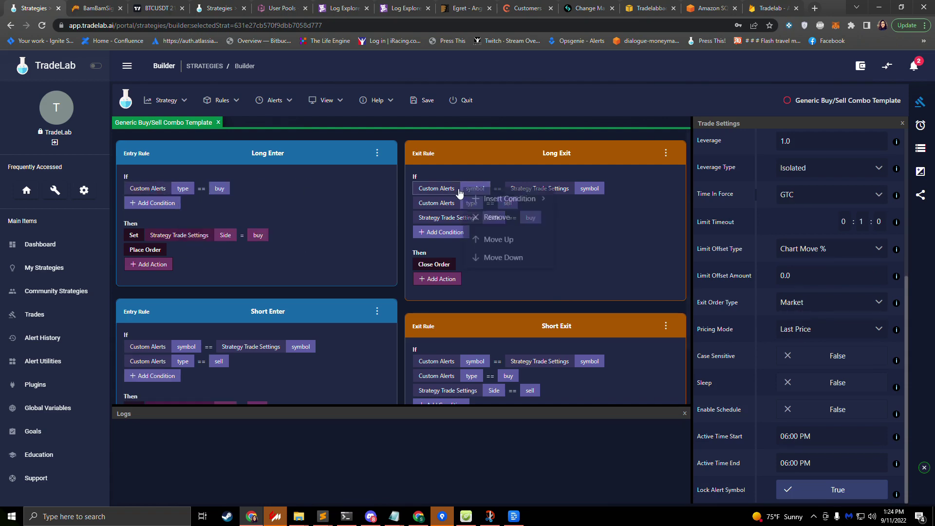
click(497, 217)
right_click(475, 347)
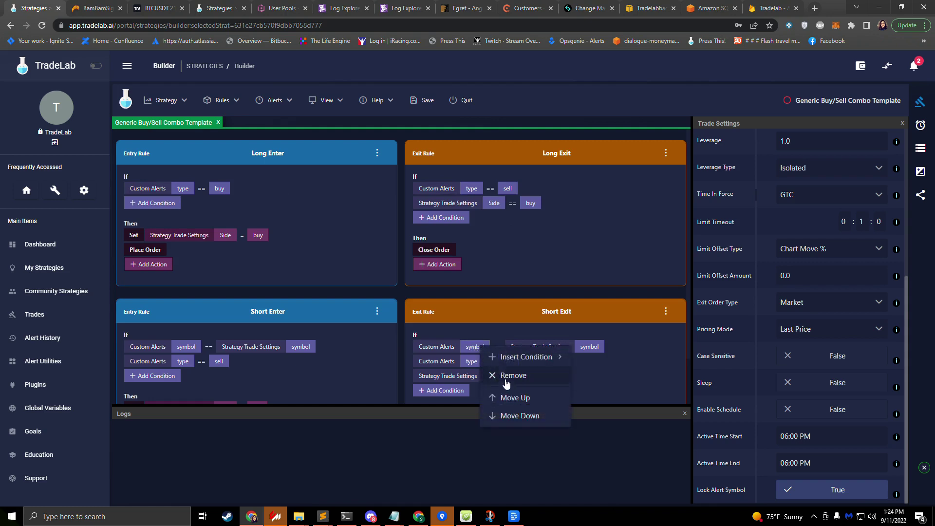
click(510, 375)
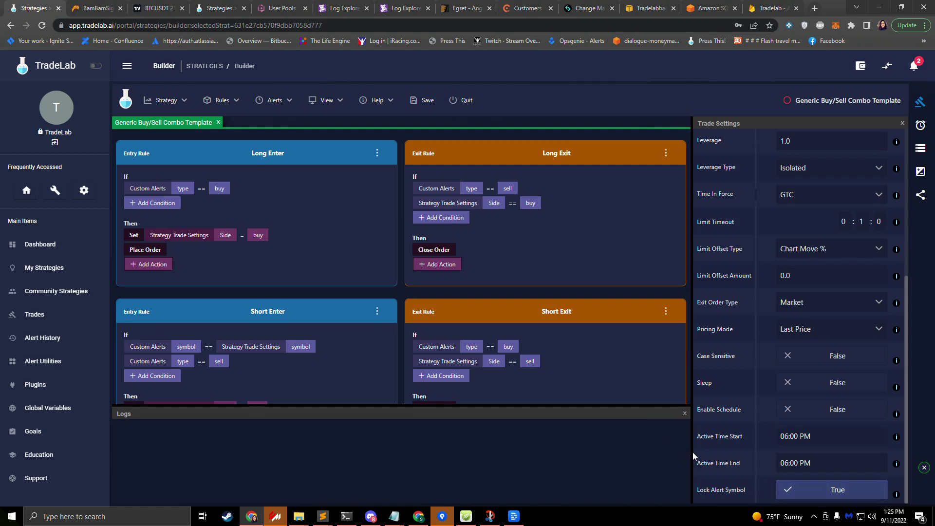
Remove Short Enter's symbol condition, leaving only its type == sell check
right_click(185, 347)
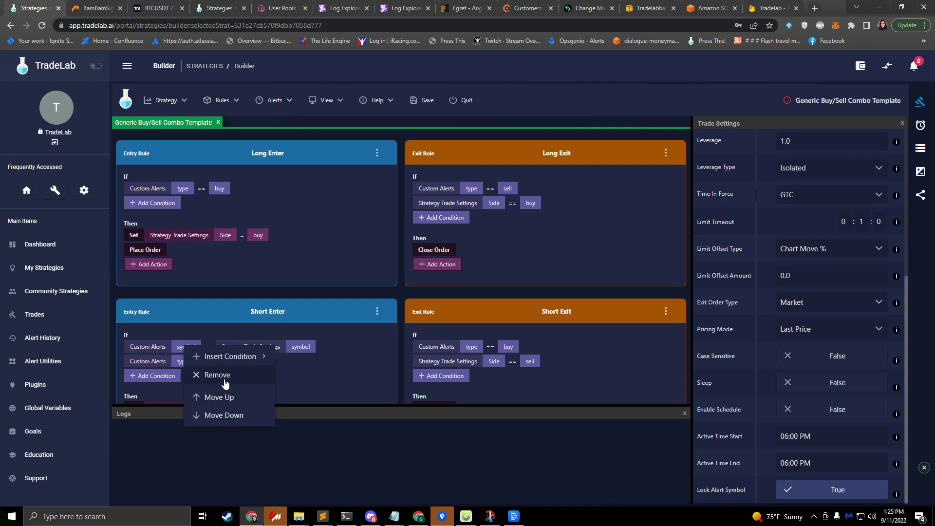
click(240, 374)
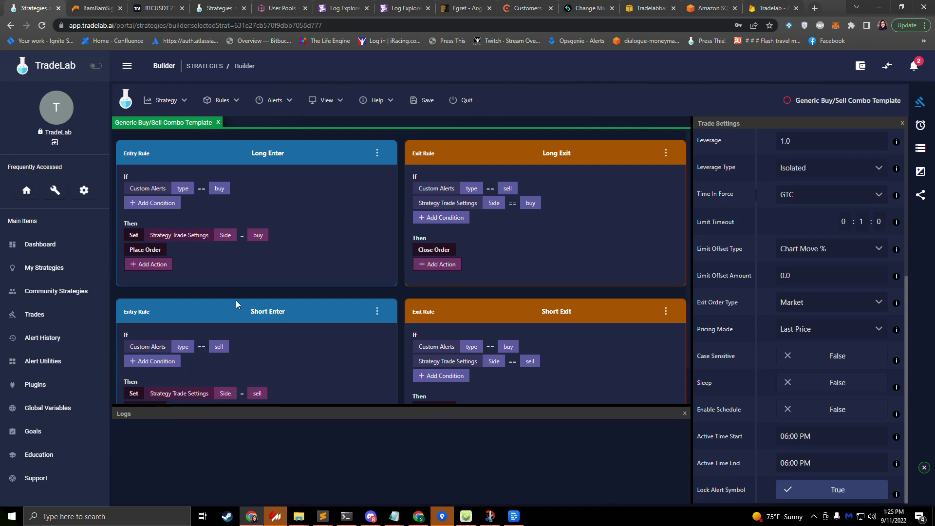
scroll(302, 294, down, 1)
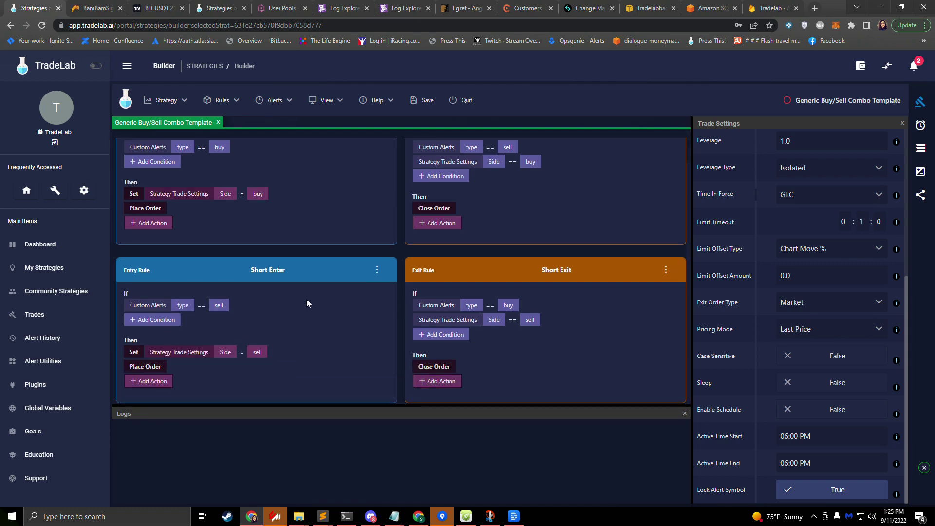
scroll(306, 299, up, 1)
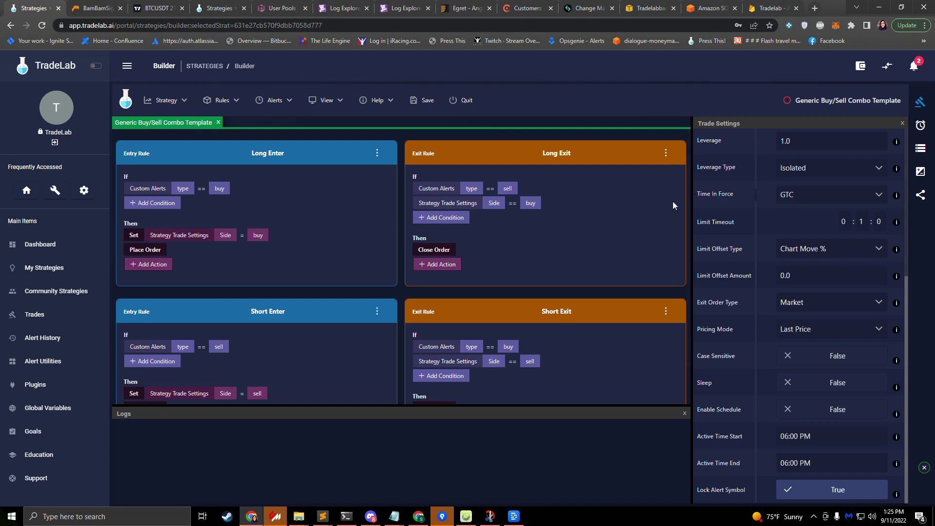
Delete the 2% Take Line and 2% Stop Line from the strategy's Lines panel
click(922, 172)
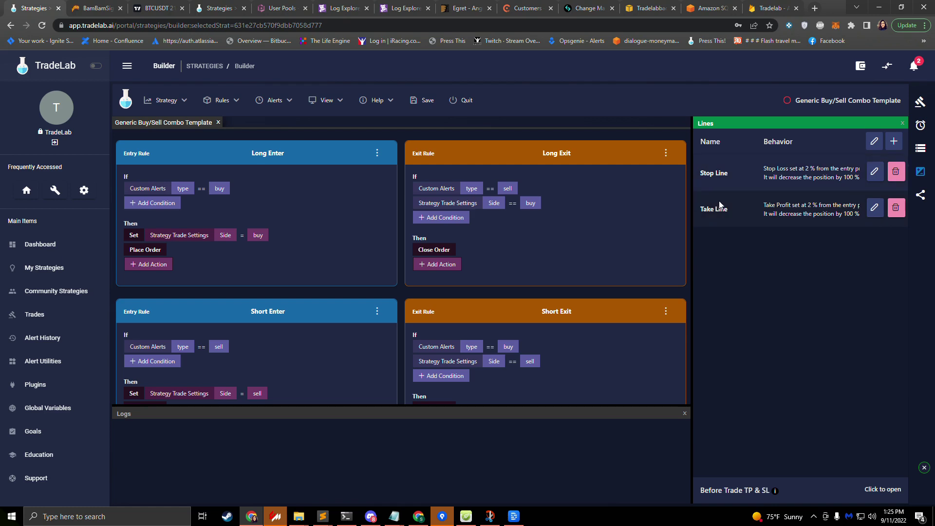
click(896, 208)
click(540, 308)
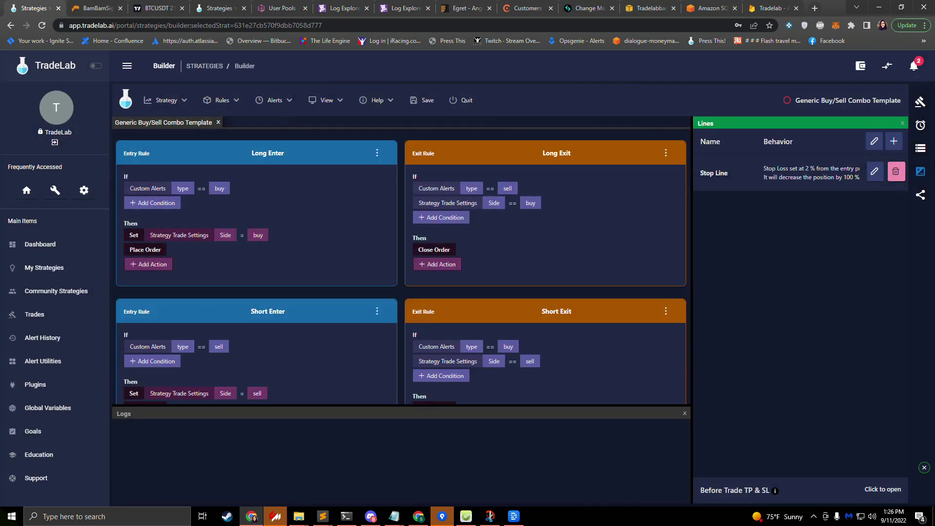
click(899, 179)
click(538, 308)
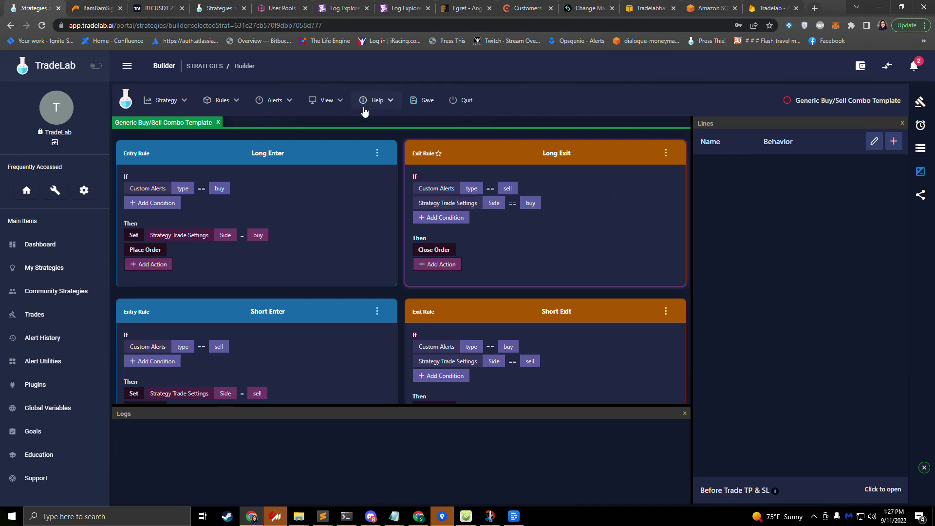
Create a new exit rule and rename it 'DCA Rule'
click(225, 101)
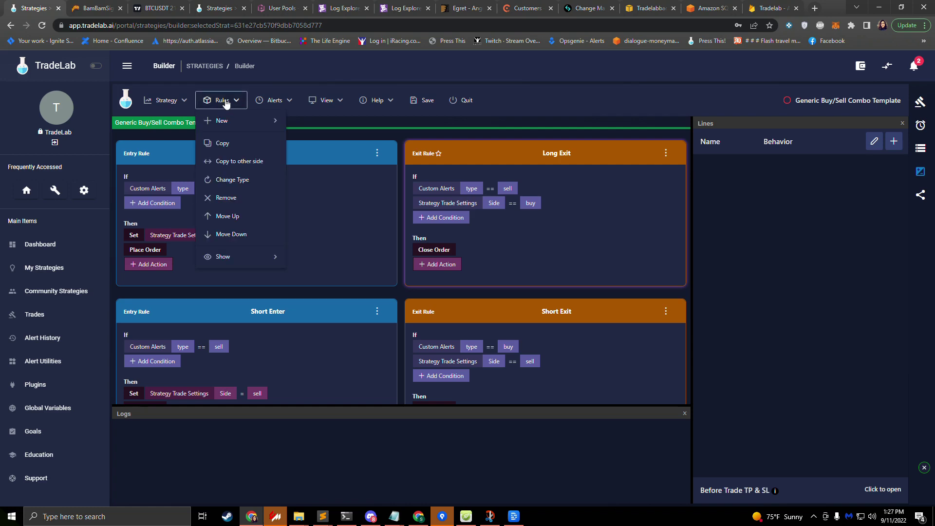
mouse_move(212, 115)
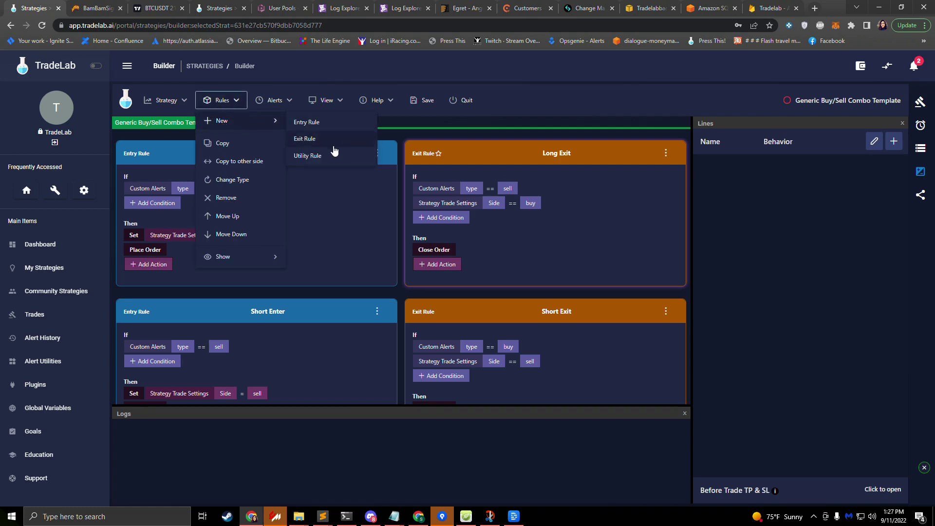
click(318, 141)
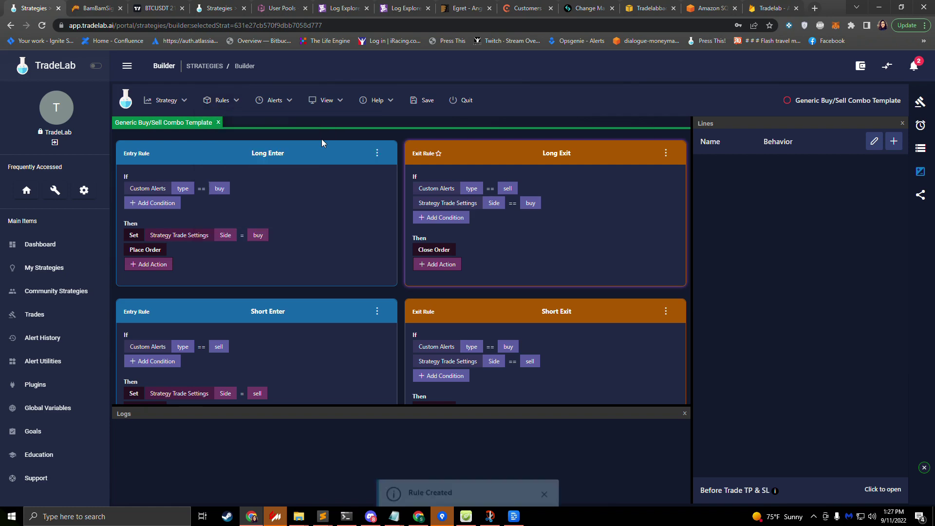
scroll(522, 243, down, 3)
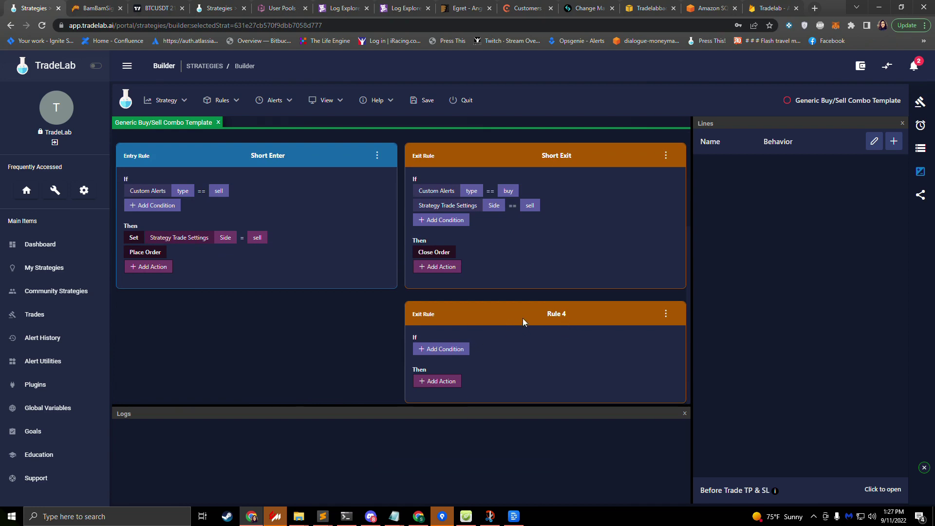
double_click(554, 314)
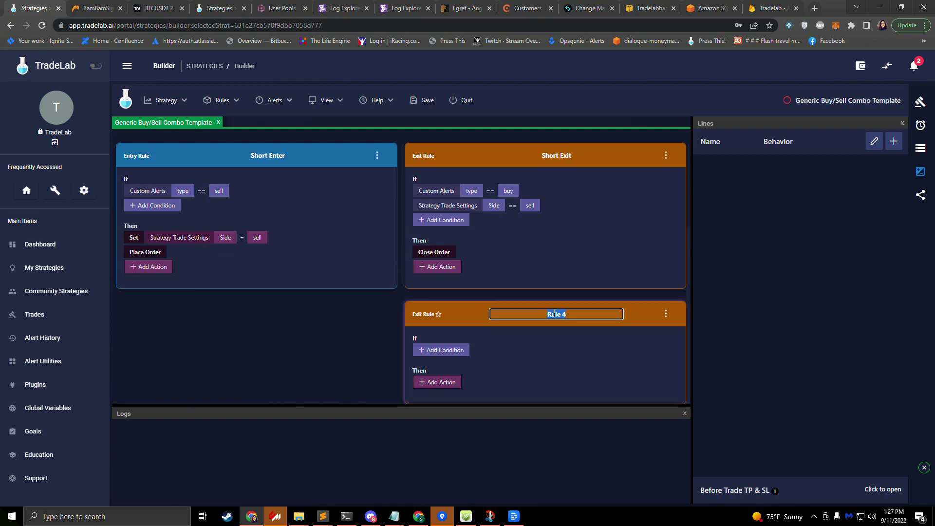
text(DCA Rule)
click(478, 293)
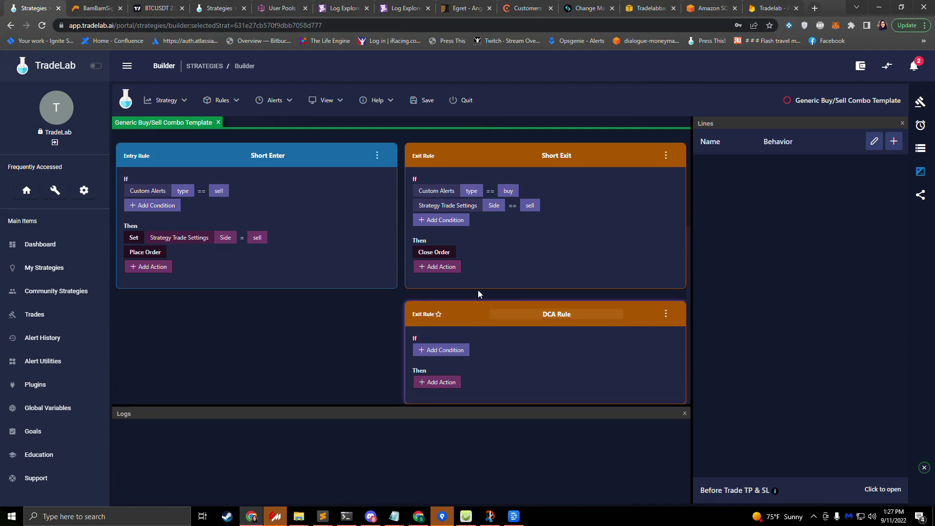
Give the DCA Rule a Custom Alerts condition and an Increase Position action
click(440, 351)
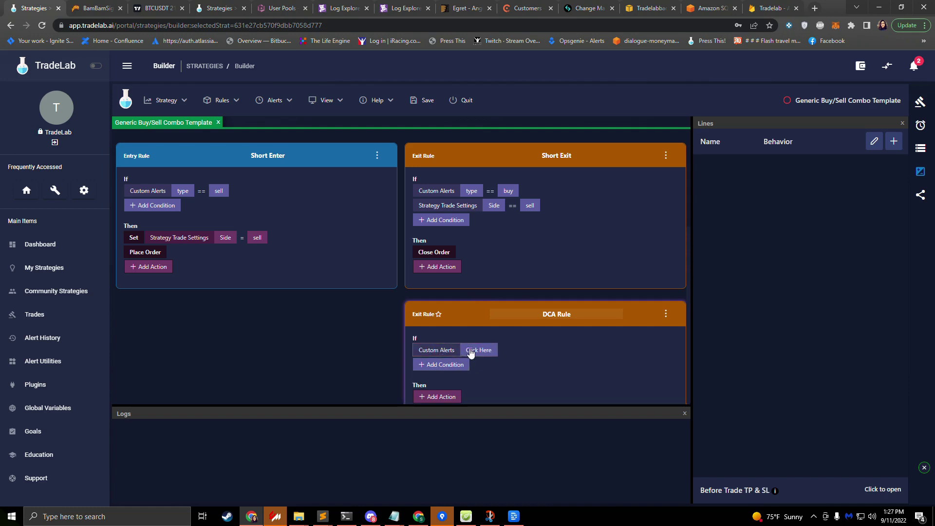
click(437, 398)
click(437, 396)
click(447, 236)
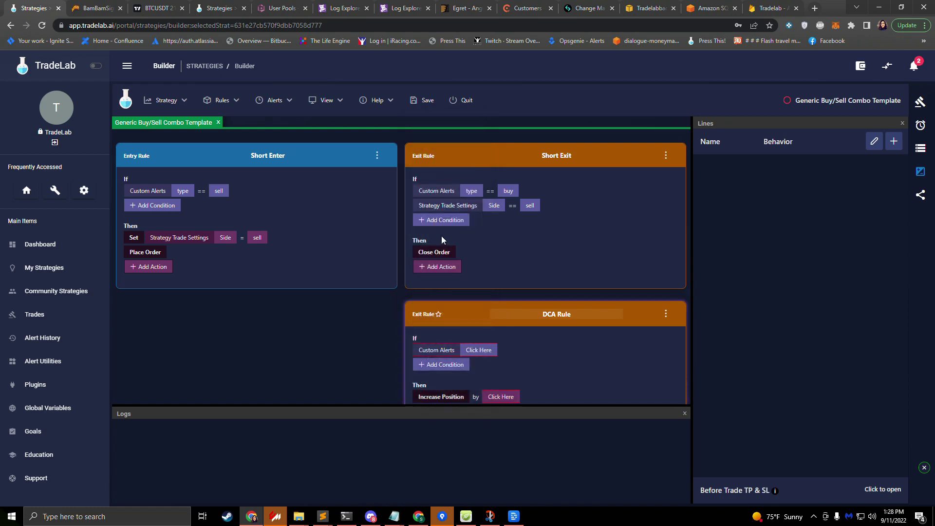
scroll(455, 364, down, 1)
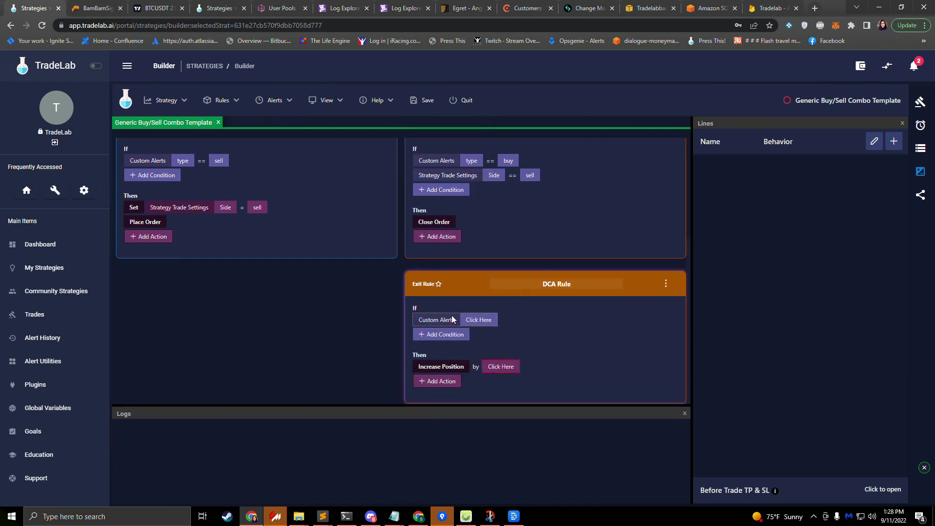
Add a new alert to the strategy named 'DCA'
click(921, 126)
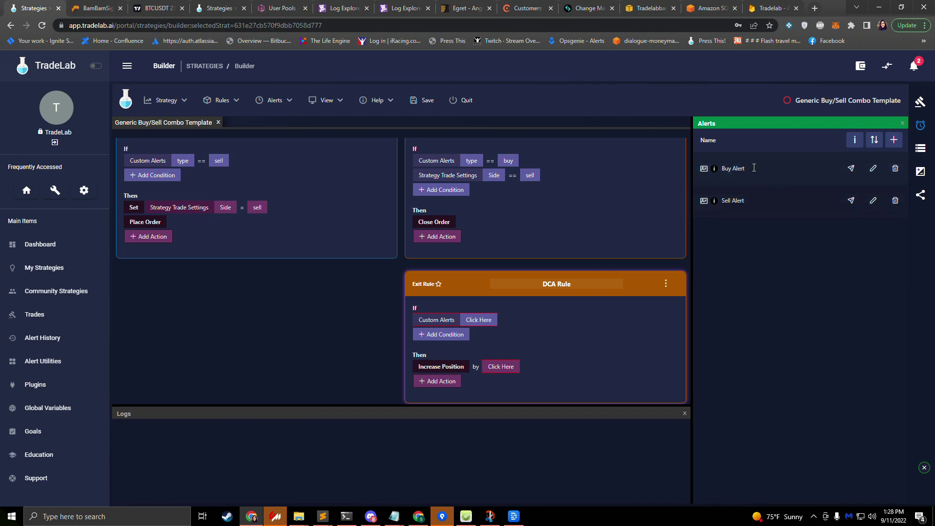
click(894, 140)
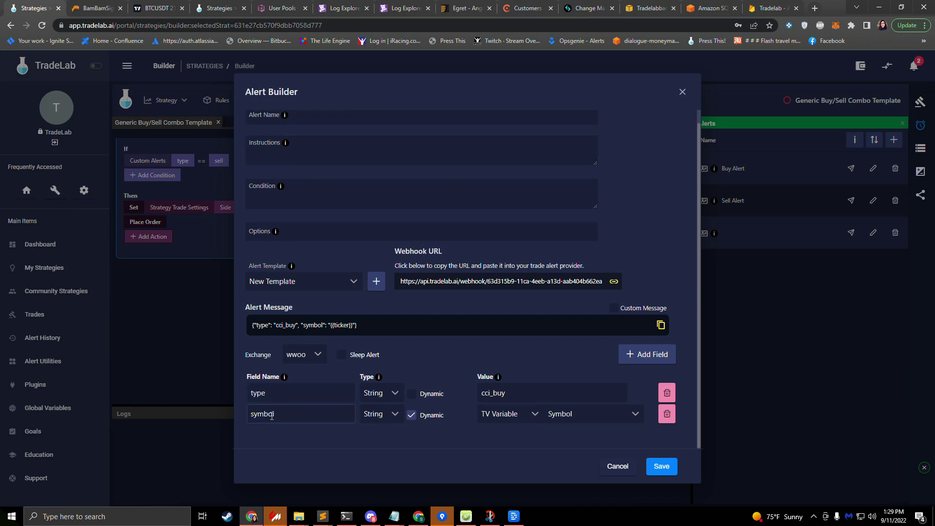
scroll(277, 355, up, 1)
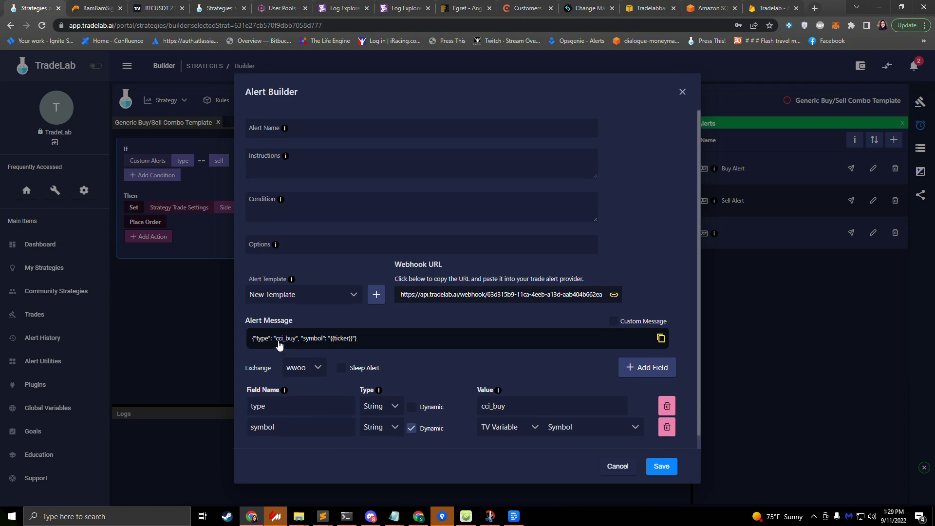
click(299, 128)
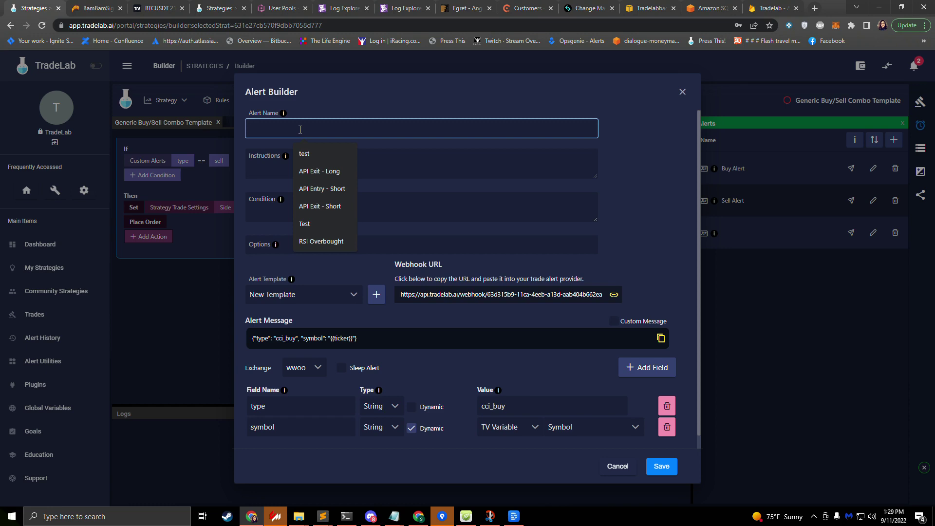
text(DCA)
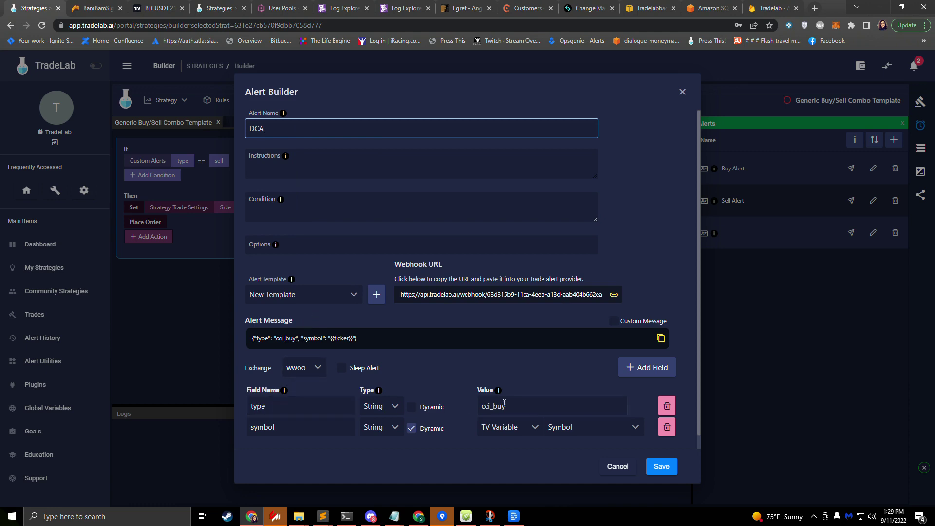
Change the alert's type value from cci_buy to dca and copy its webhook URL
drag(517, 405, 449, 405)
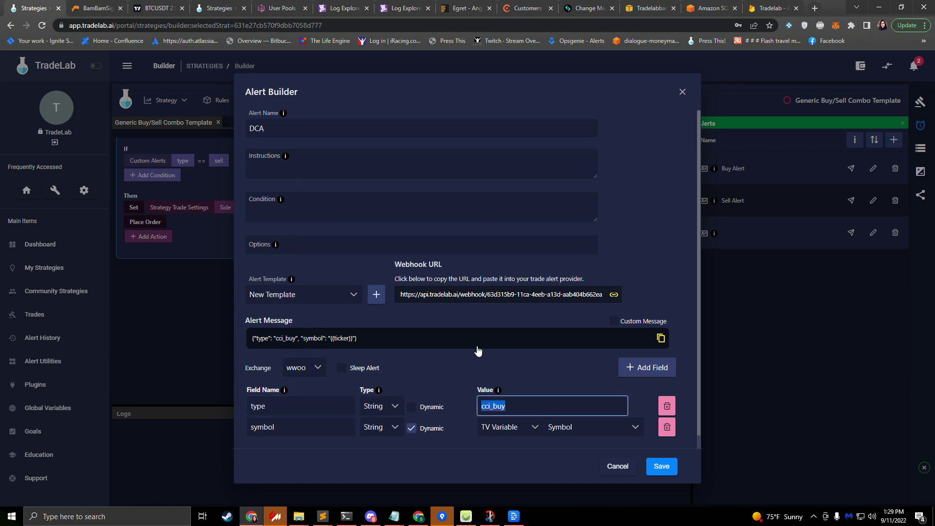
text(dca)
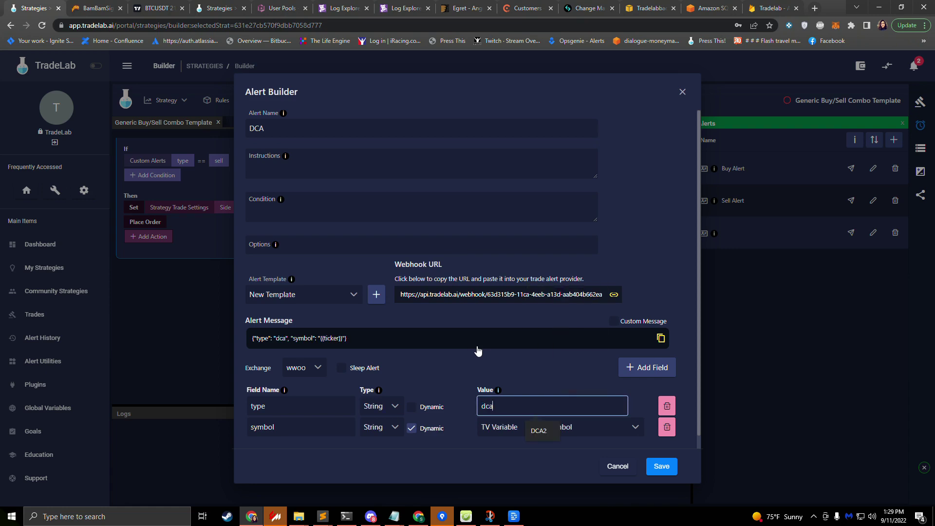
click(465, 377)
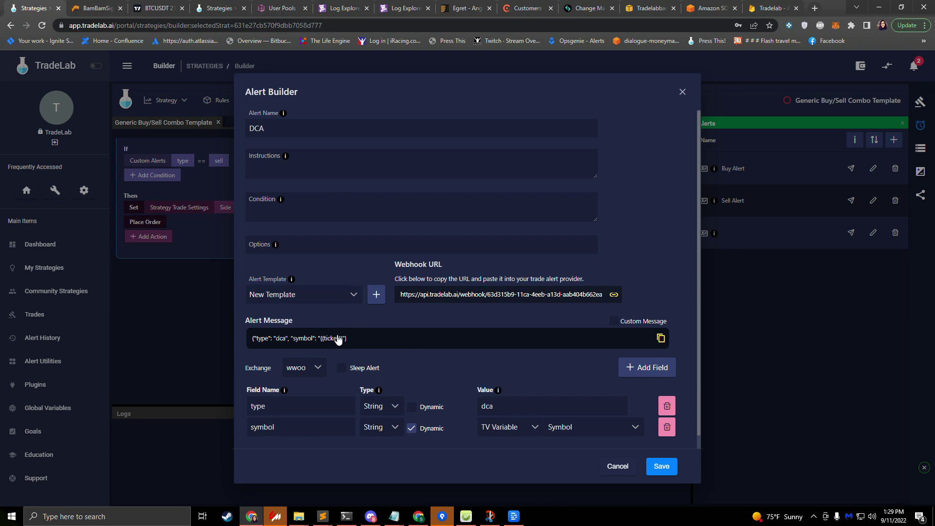
click(461, 299)
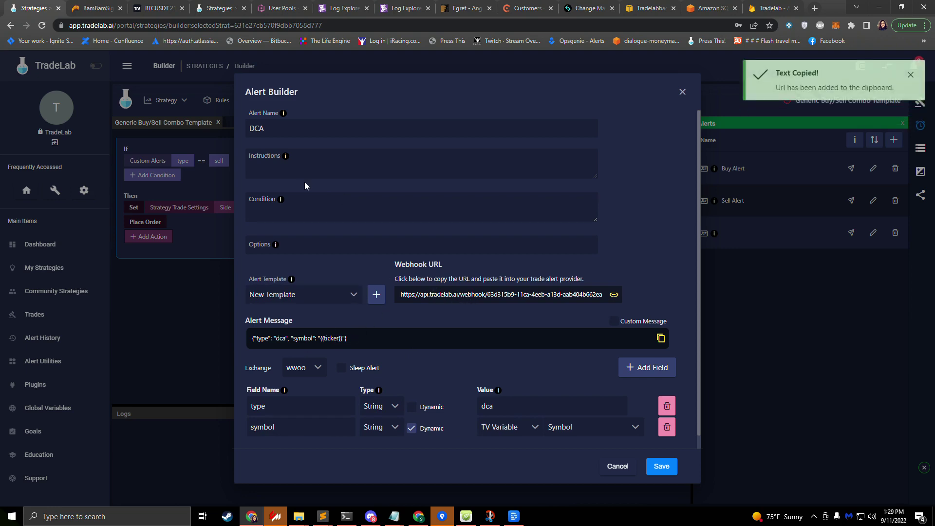
click(161, 11)
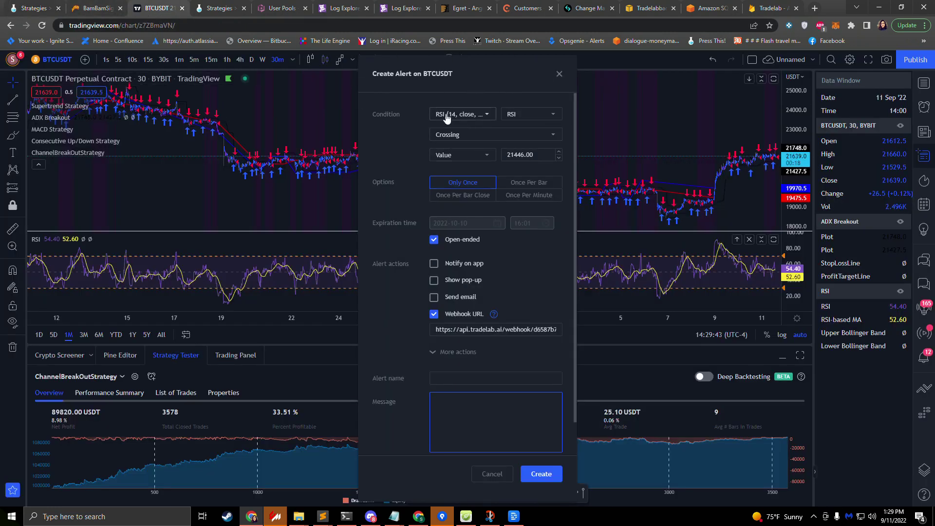
Paste the copied TradeLab webhook URL into TradingView's alert webhook URL field
triple_click(476, 329)
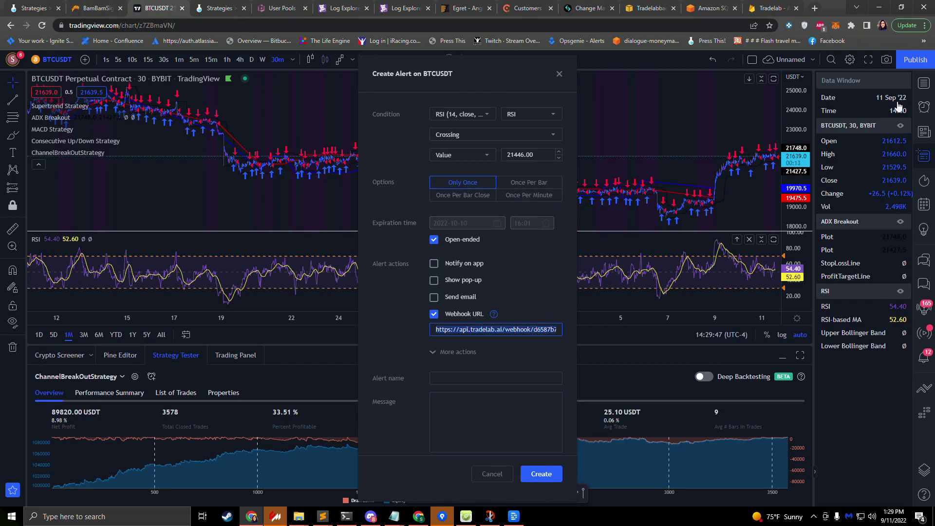
click(926, 106)
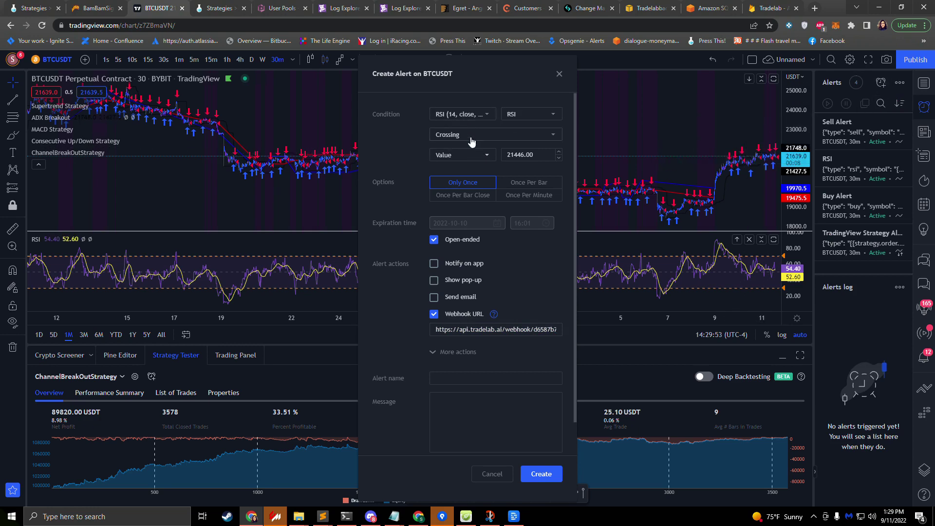
click(446, 119)
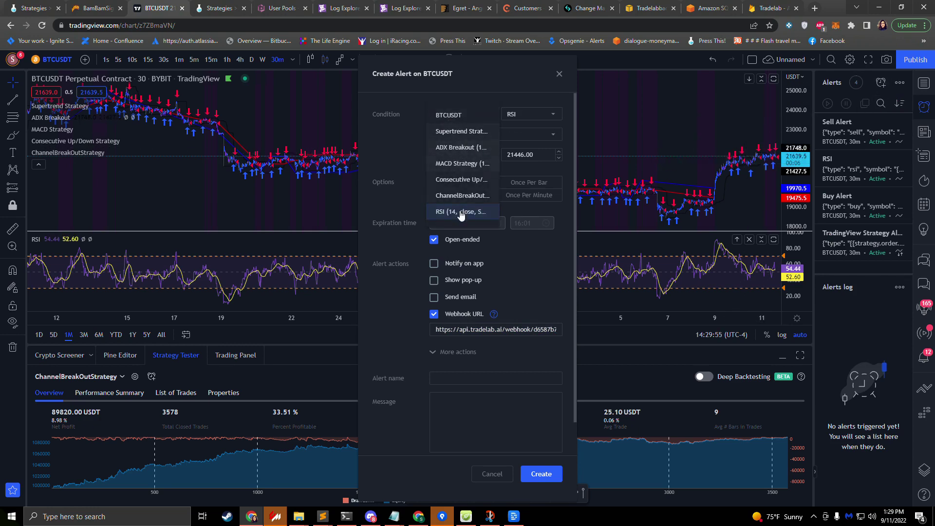
click(476, 109)
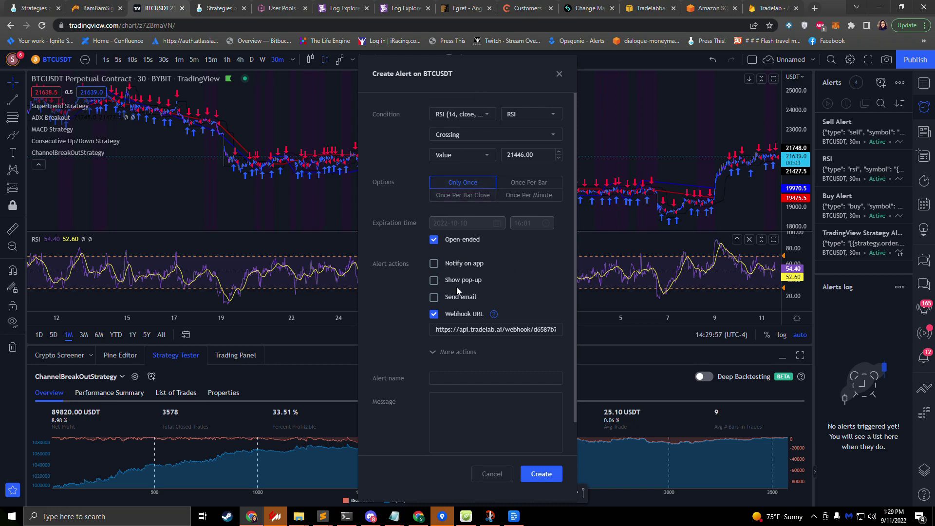
click(461, 330)
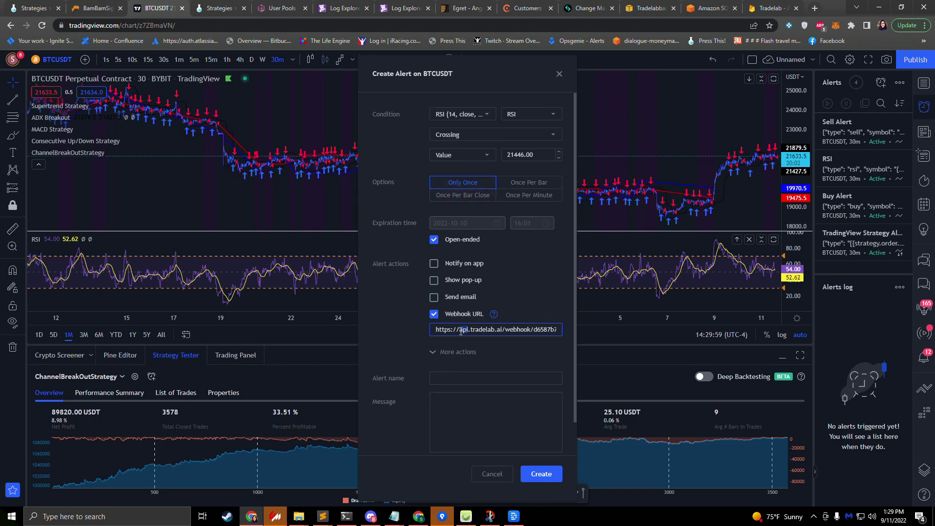
key(ctrl+a)
key(ctrl+v)
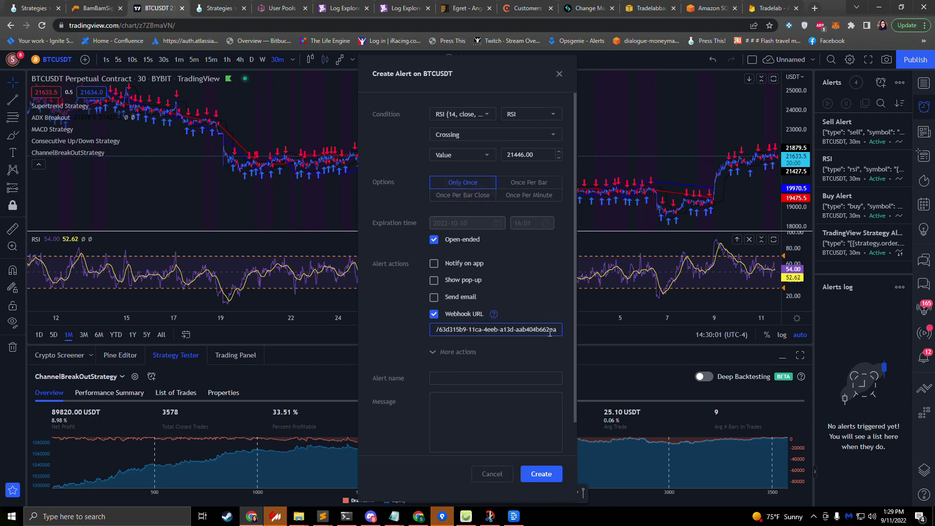
Copy the DCA alert message from TradeLab and paste it into TradingView's alert message box
click(34, 8)
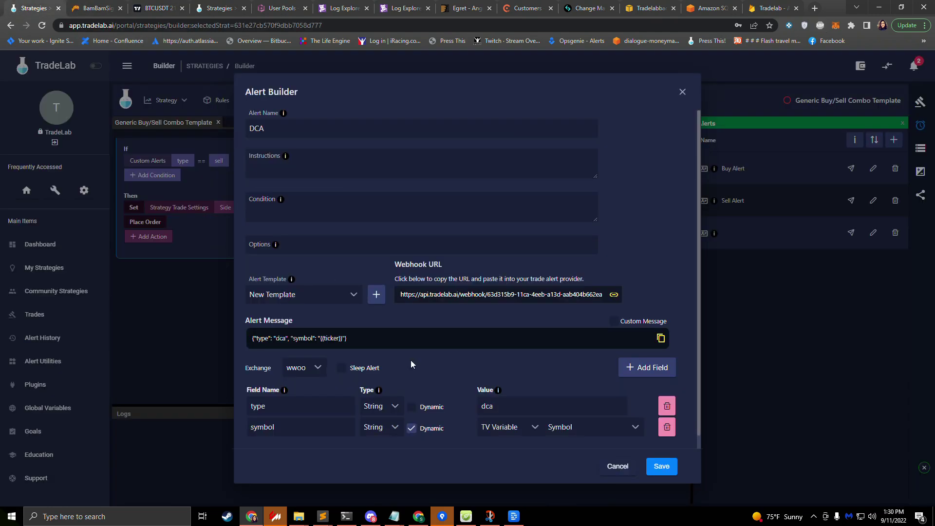
click(301, 338)
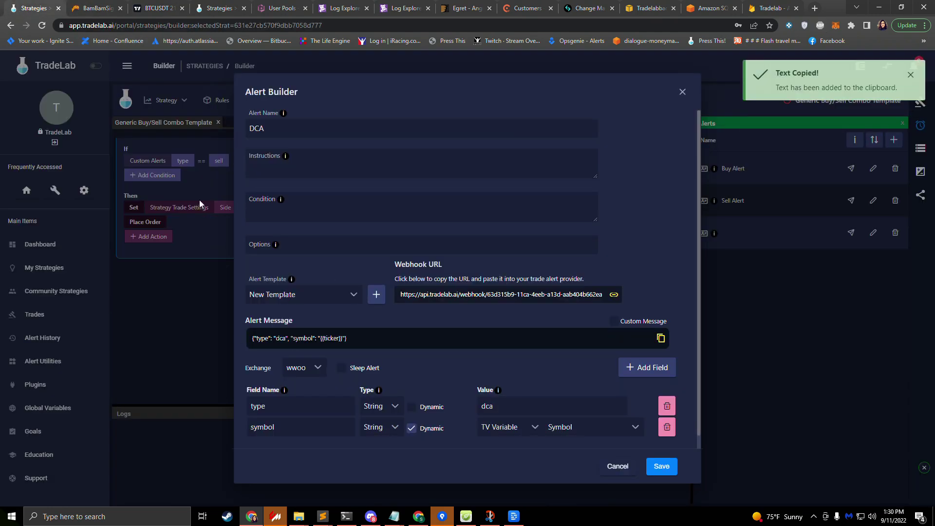
click(219, 9)
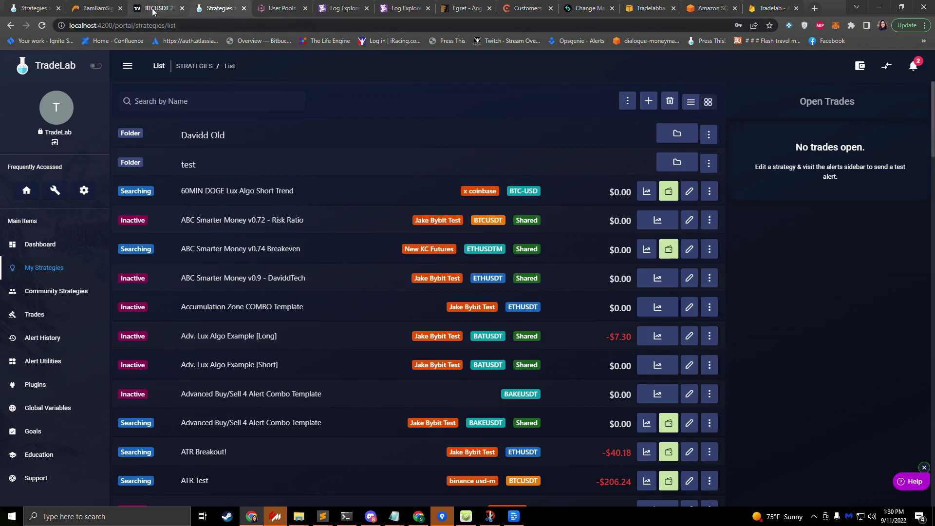
click(153, 9)
click(482, 419)
key(ctrl+v)
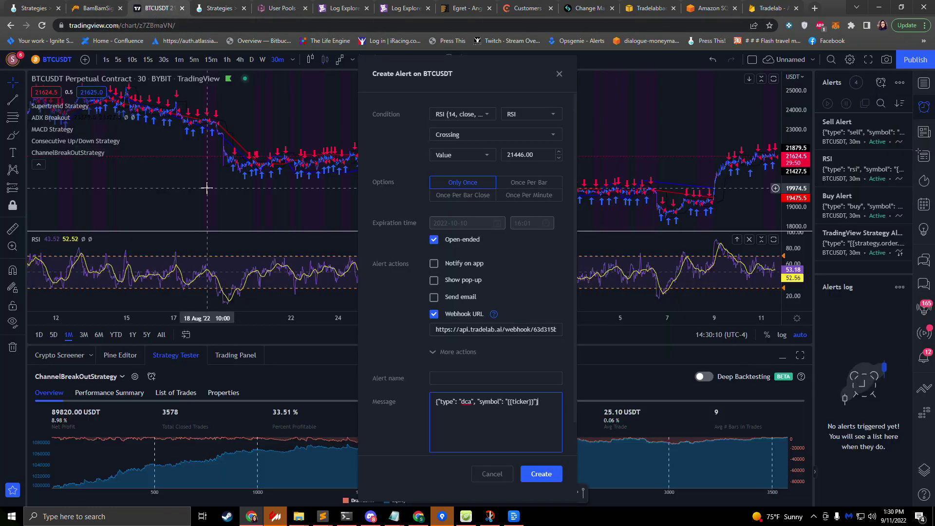
click(30, 8)
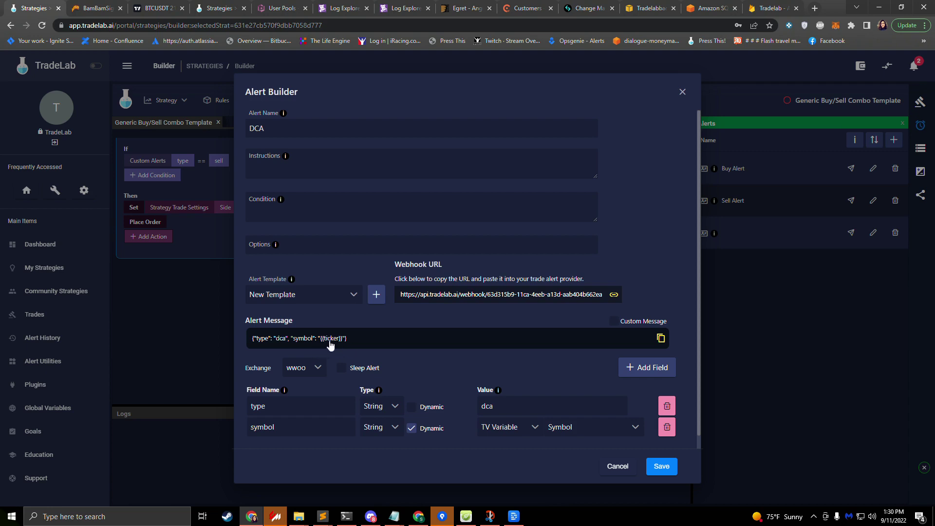
Make the DCA alert's symbol use the TradingView ticker variable and save the alert
click(410, 427)
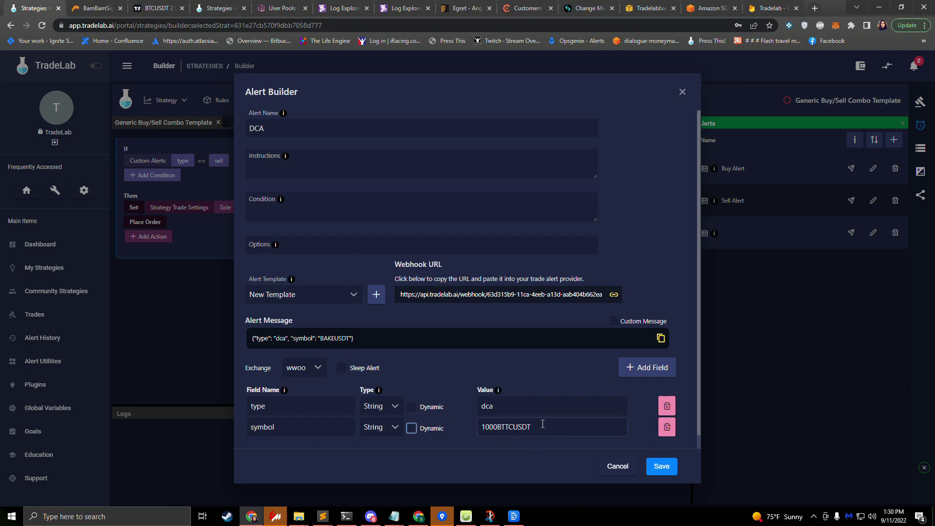
double_click(542, 427)
click(418, 430)
click(412, 428)
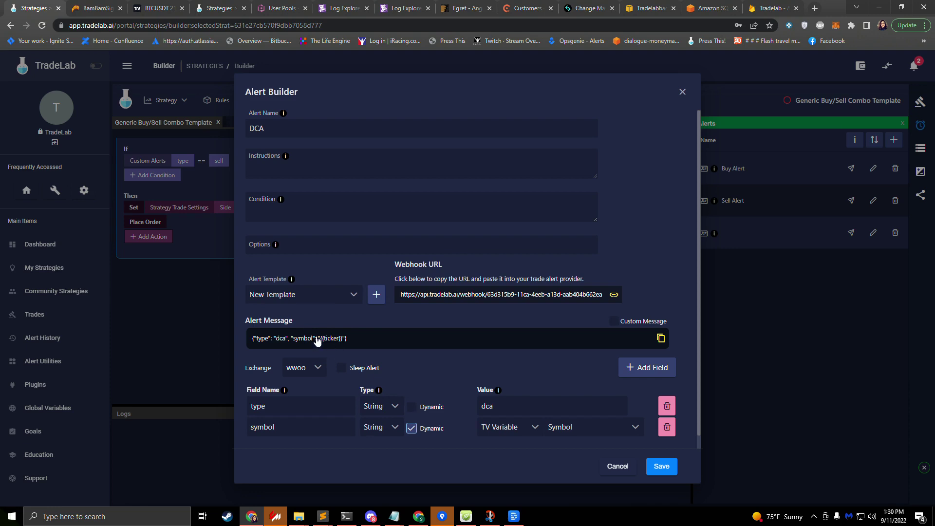
click(661, 466)
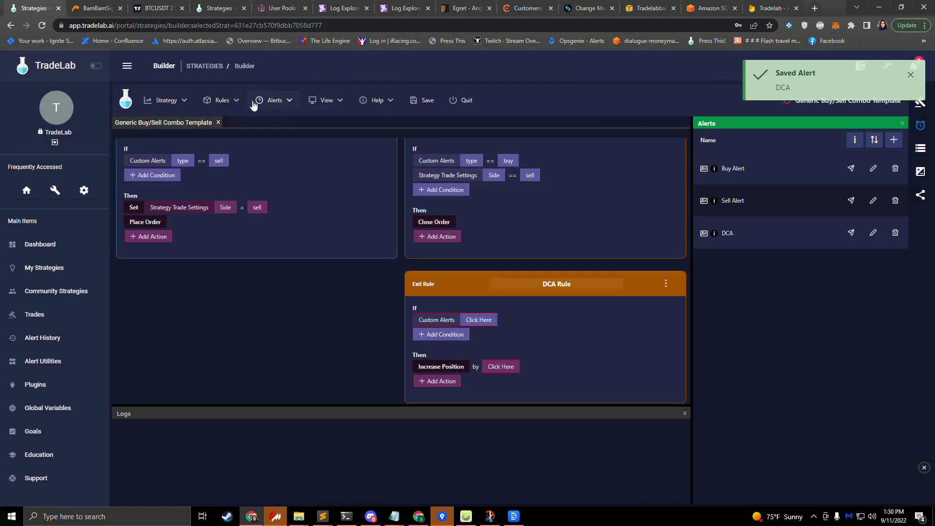
click(271, 106)
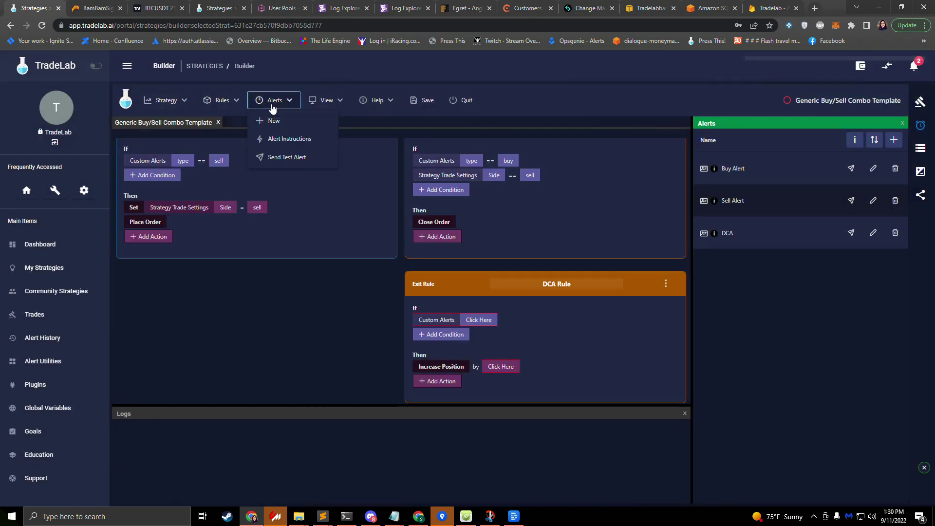
click(287, 140)
click(273, 316)
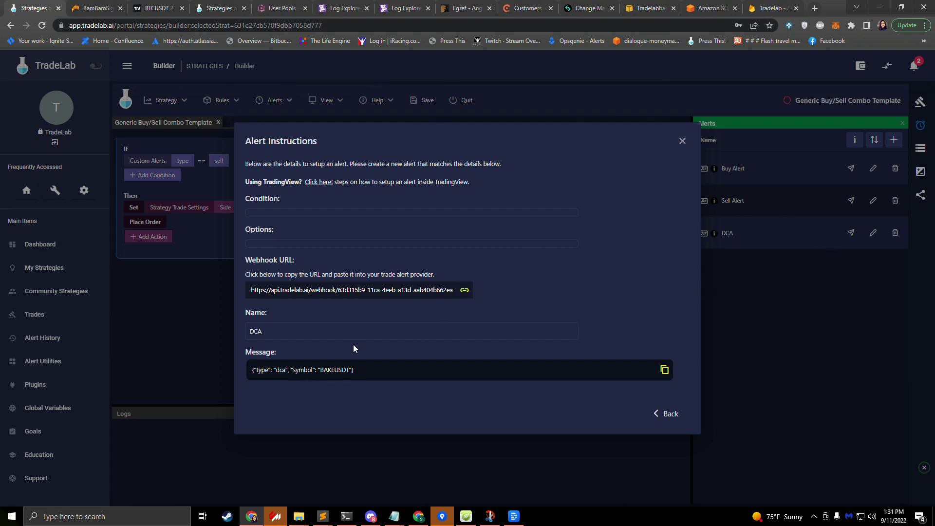
click(705, 295)
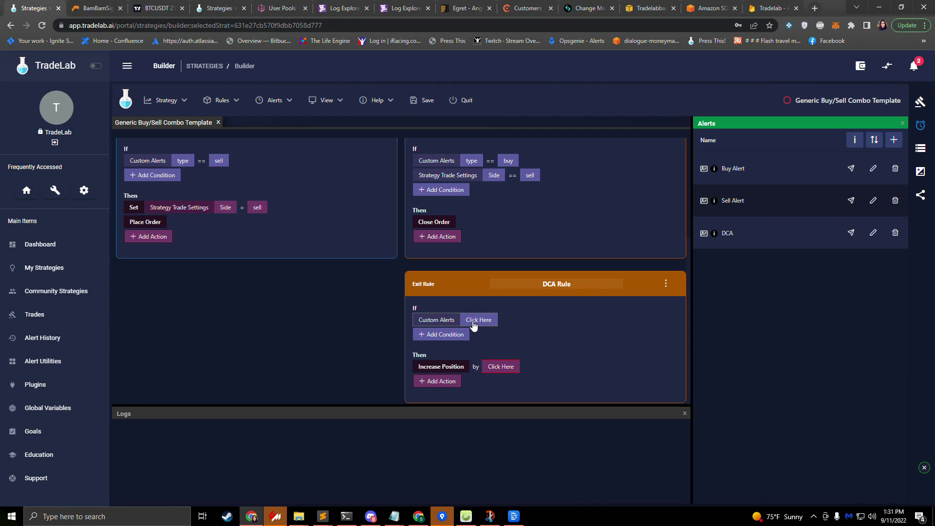
Try a Custom Alerts take == 0 condition on the DCA Rule, then clear it
click(437, 320)
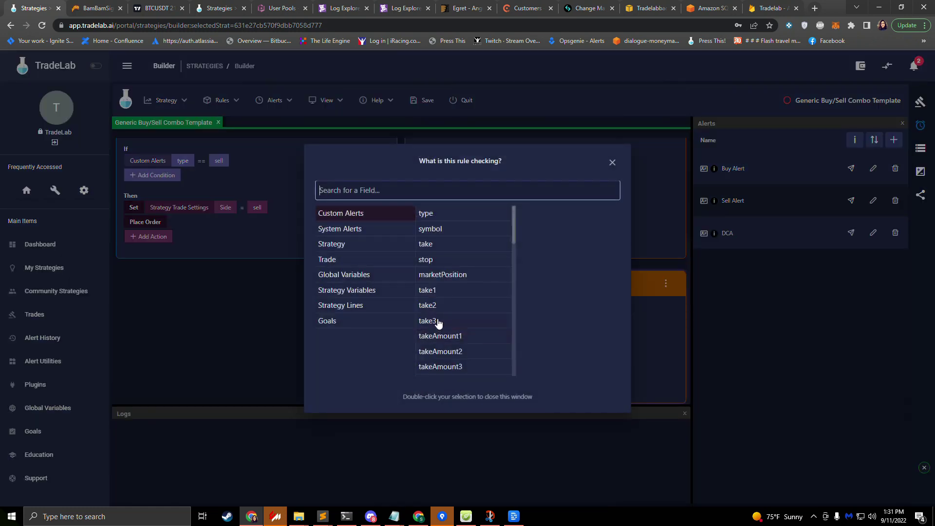
click(440, 248)
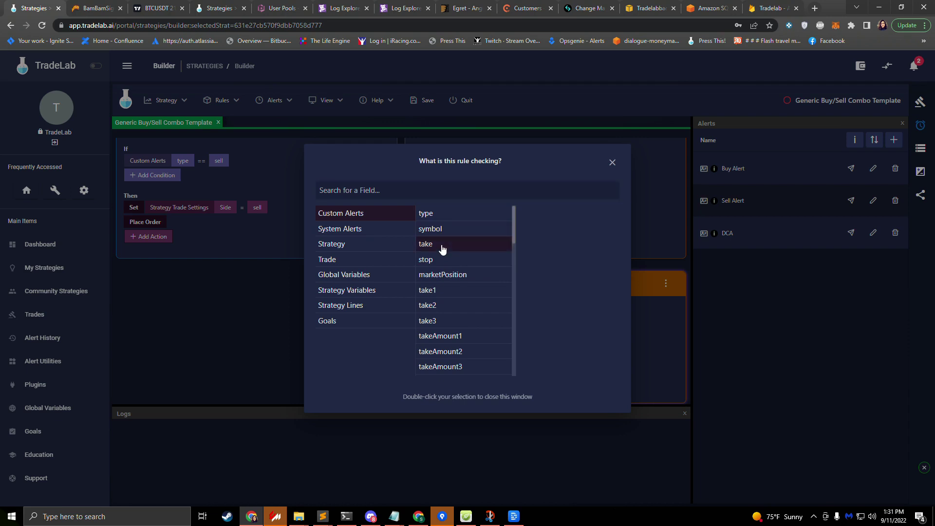
double_click(439, 248)
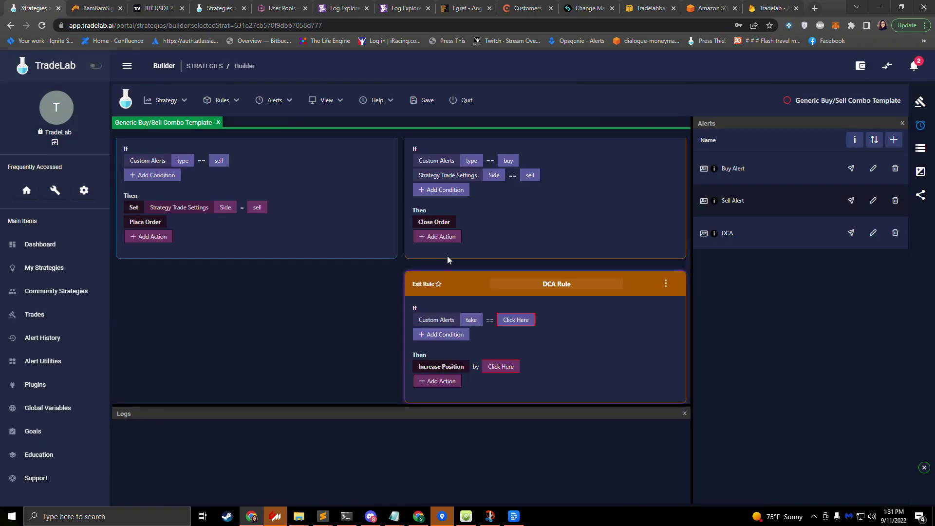
click(518, 322)
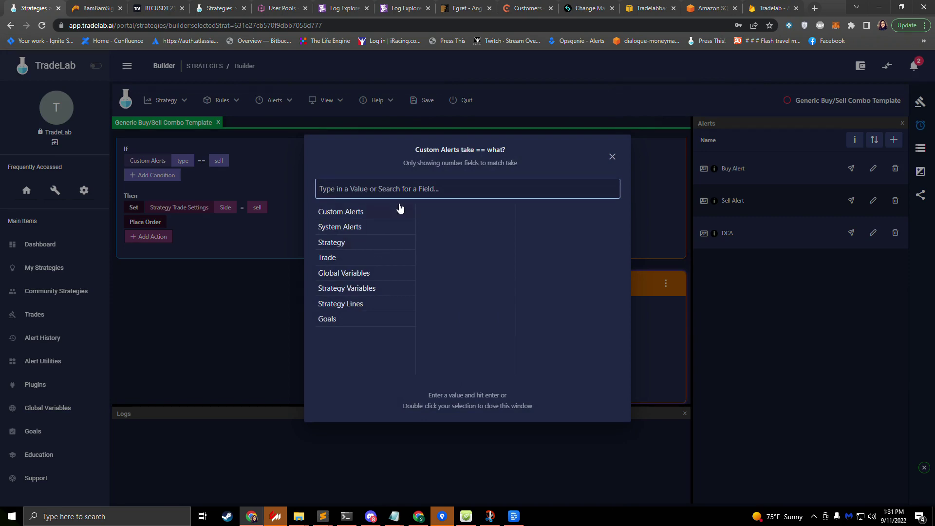
text(0)
key(Return)
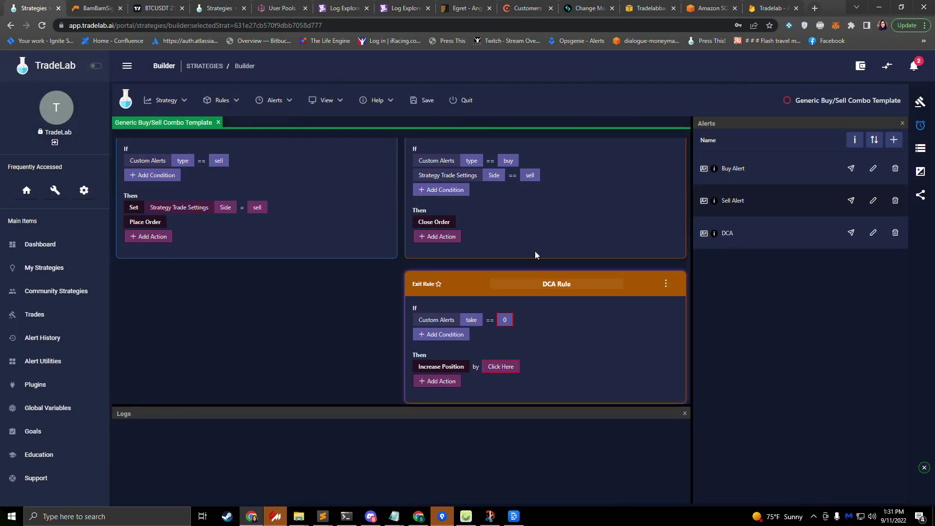
click(504, 320)
click(449, 302)
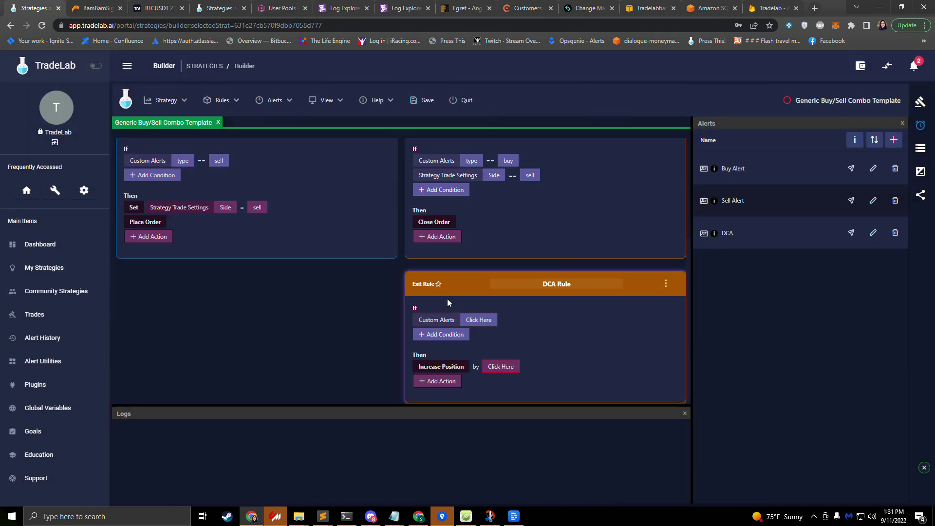
Set the DCA Rule condition to Custom Alerts type == dca
click(468, 323)
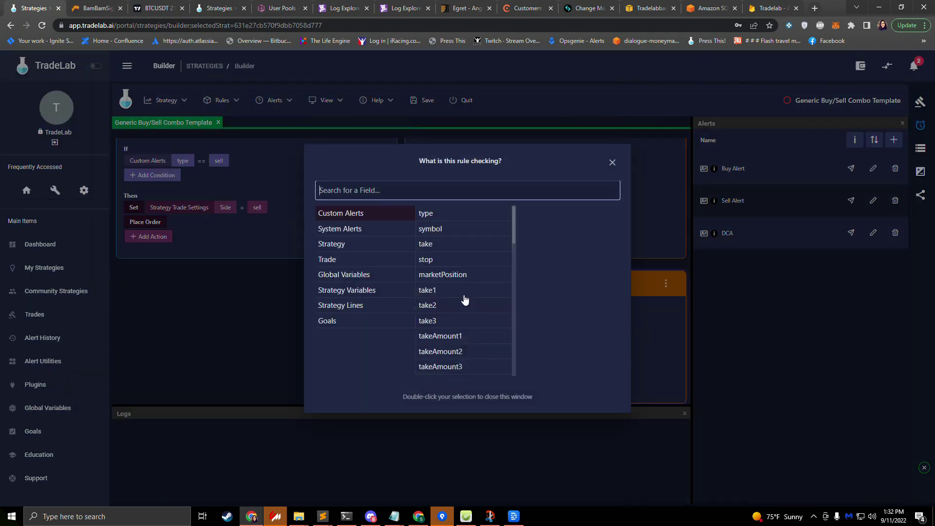
click(440, 217)
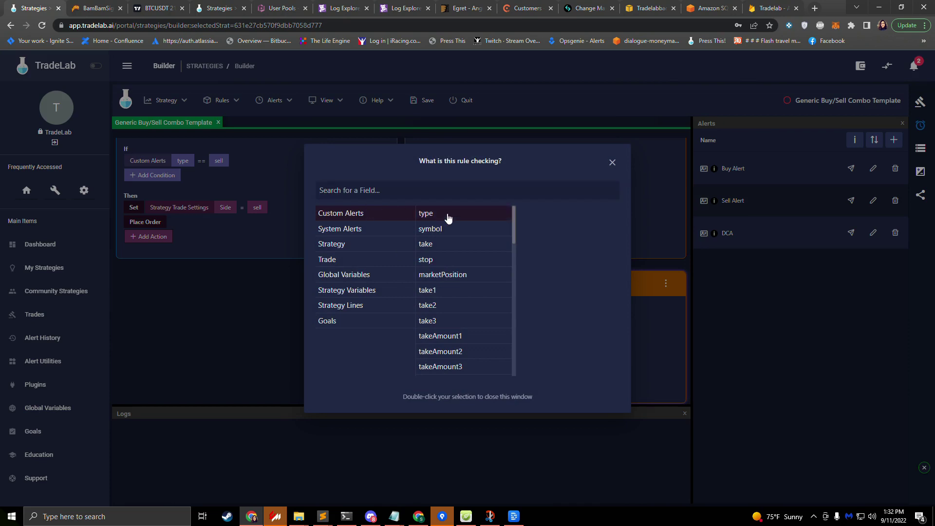
double_click(448, 217)
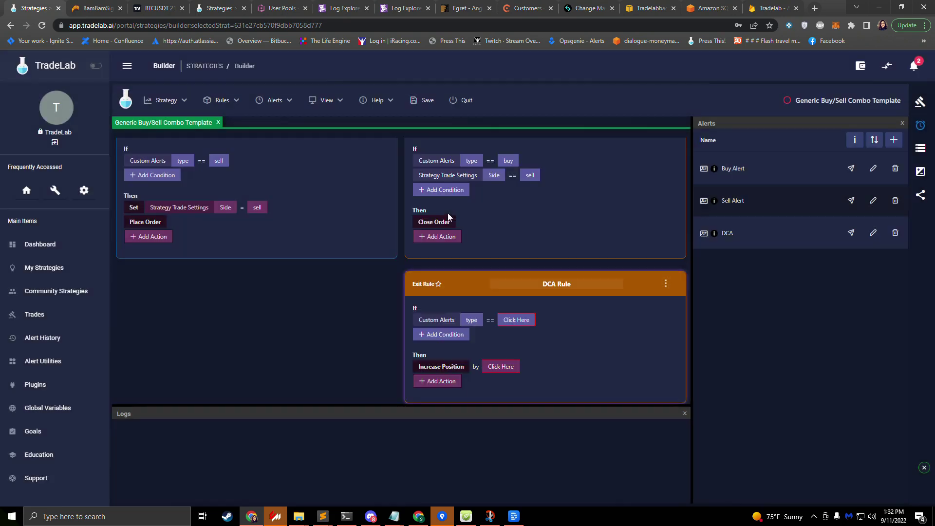
click(504, 324)
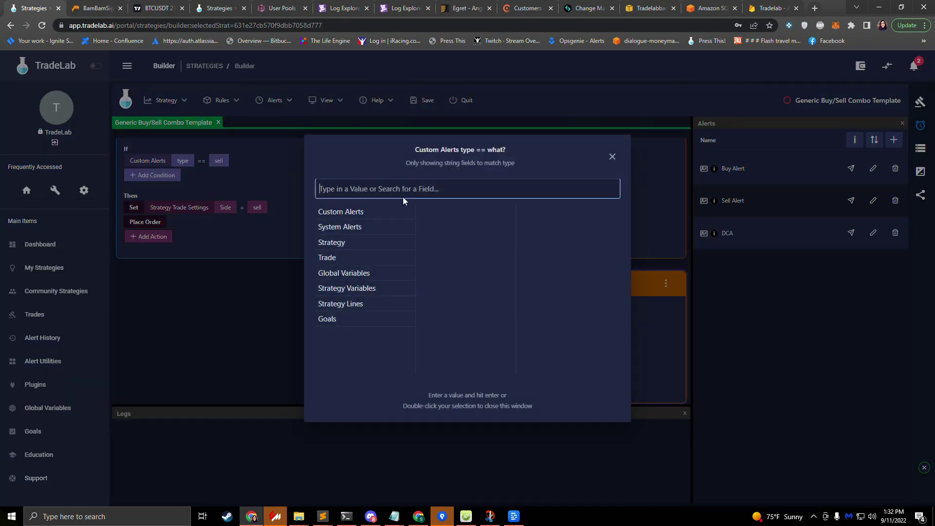
text(dca)
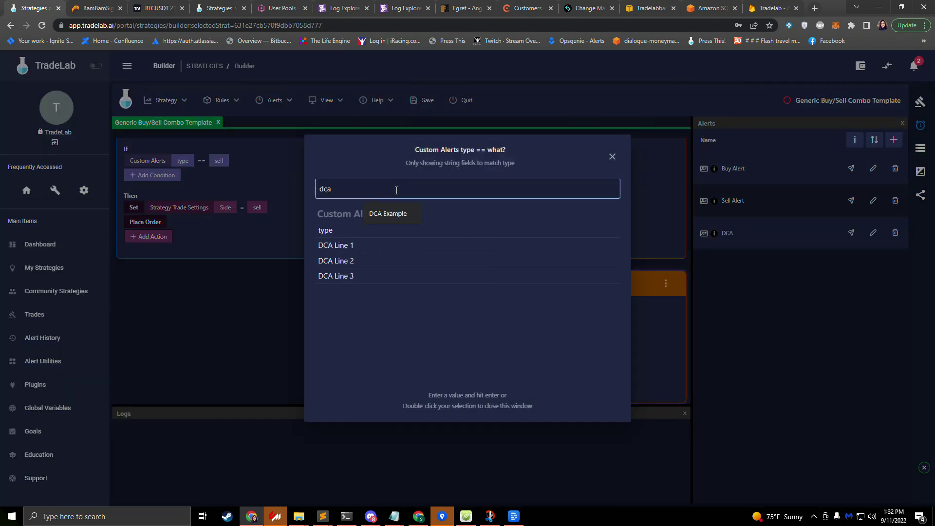
key(Return)
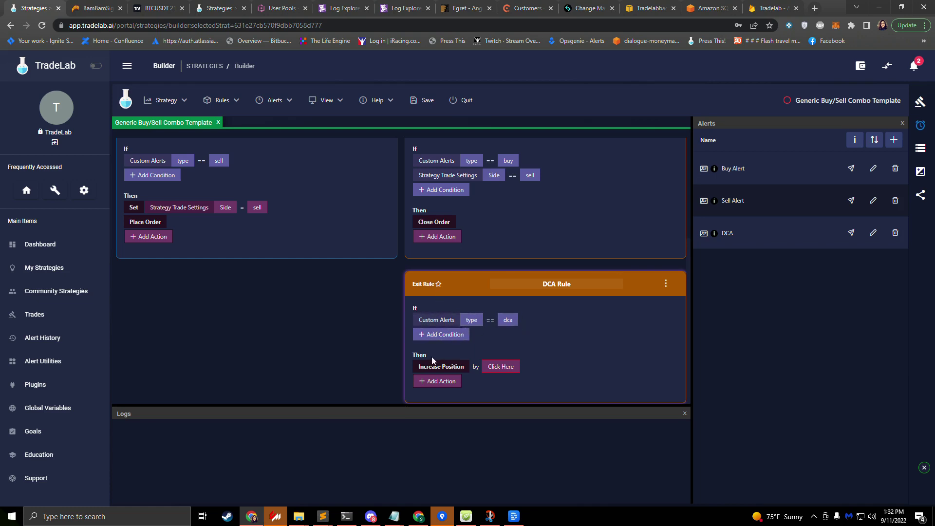
Set the Increase Position amount to 100, type % of Orig Amount, with Dynamic left off
click(498, 372)
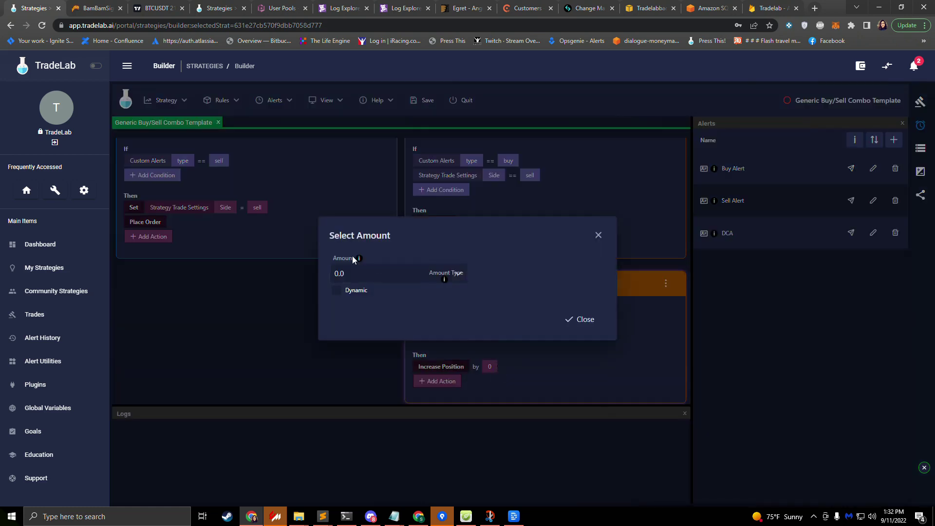
click(364, 274)
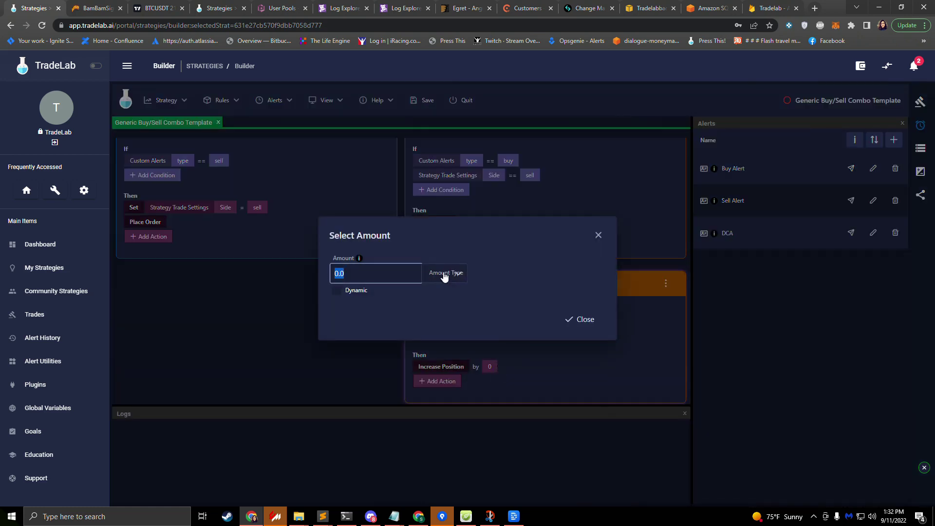
click(445, 274)
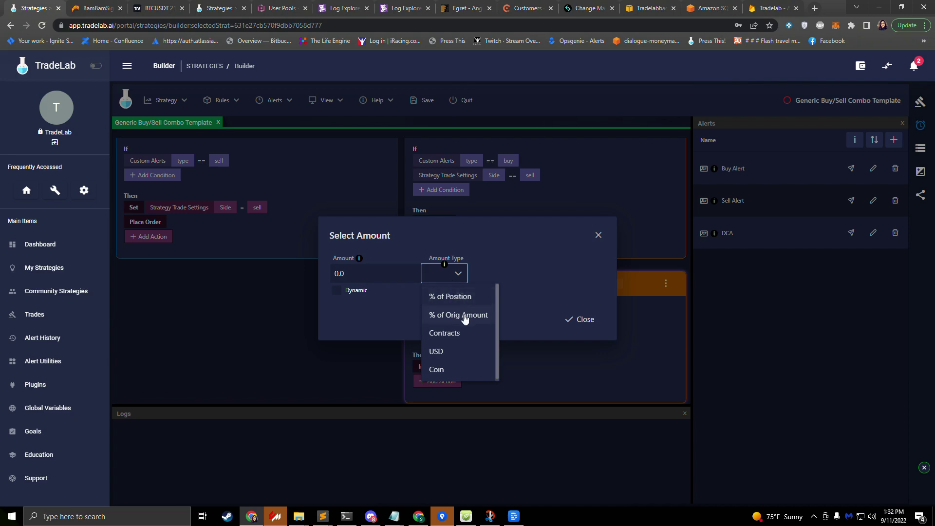
click(456, 301)
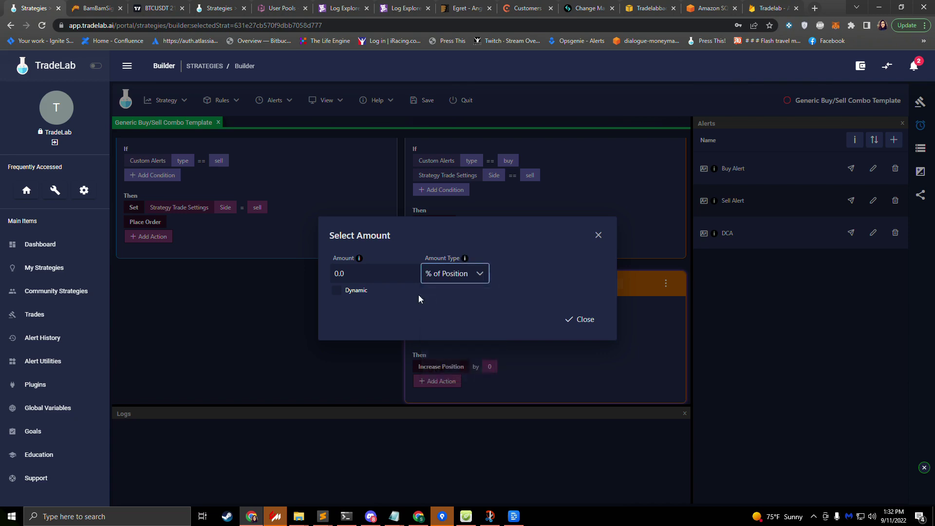
click(387, 273)
text(100)
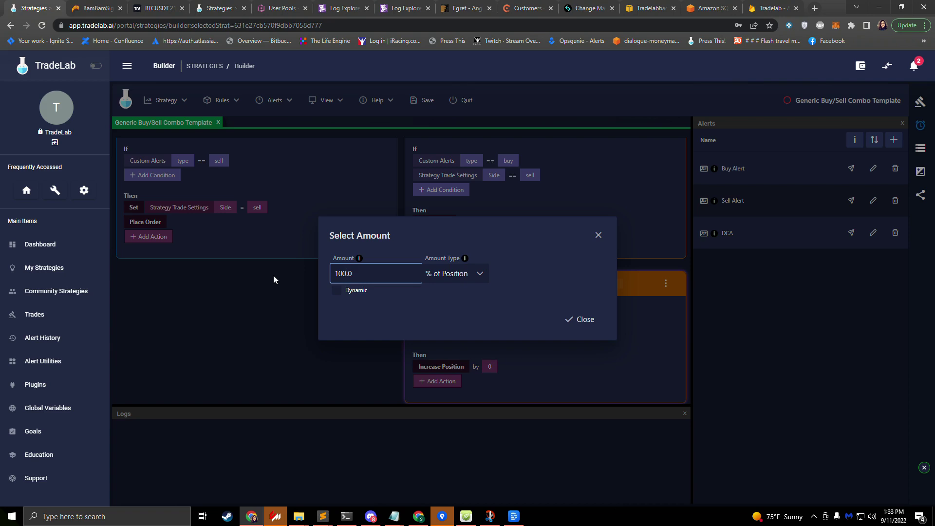
click(443, 272)
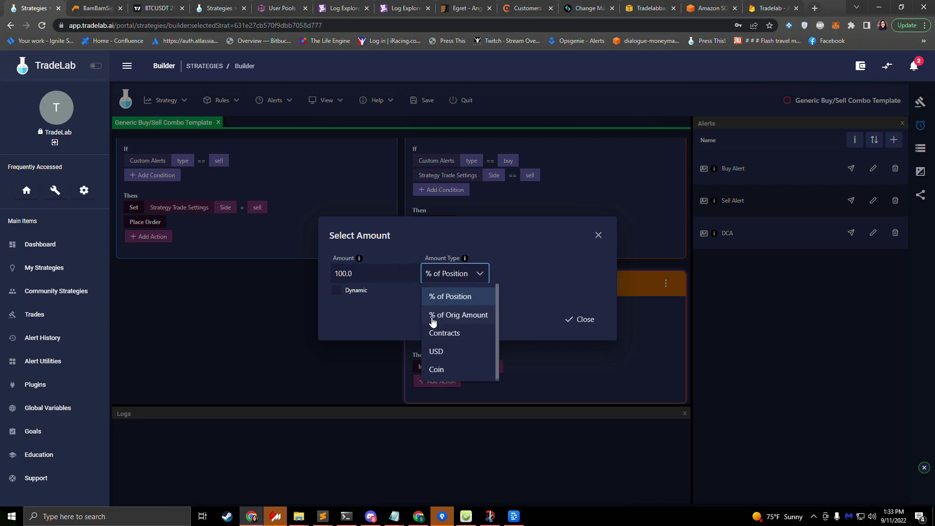
click(454, 316)
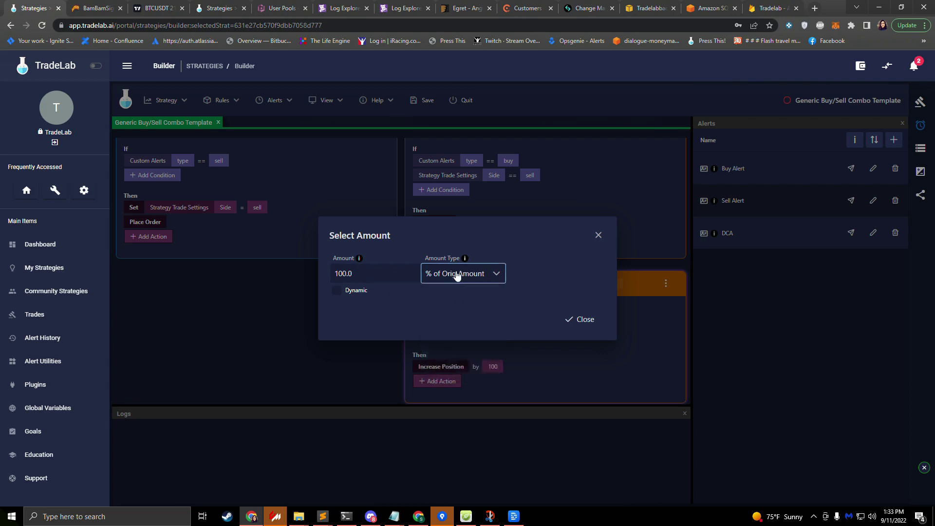
click(382, 271)
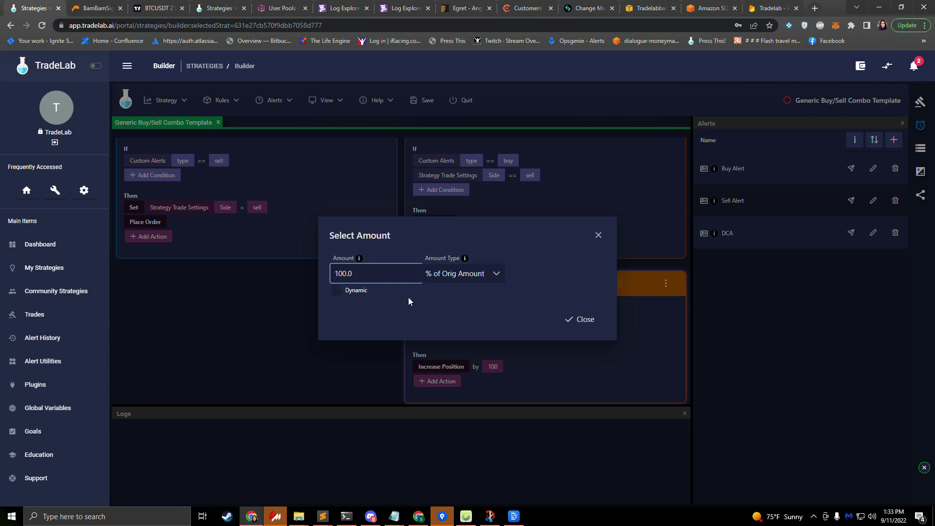
click(337, 291)
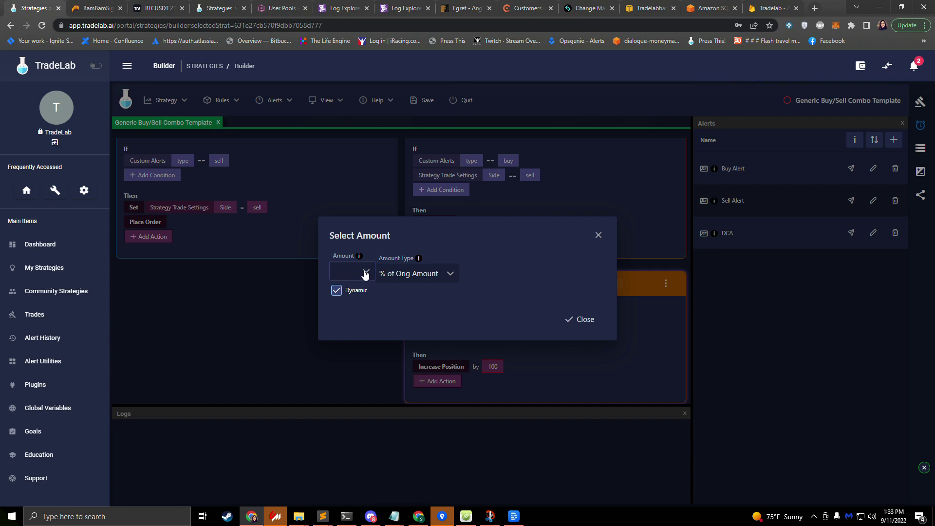
click(337, 291)
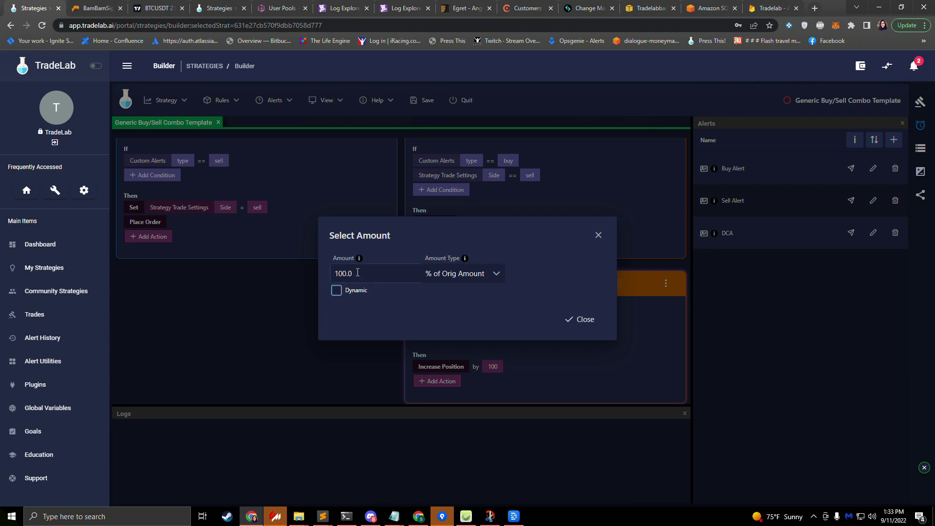
click(588, 320)
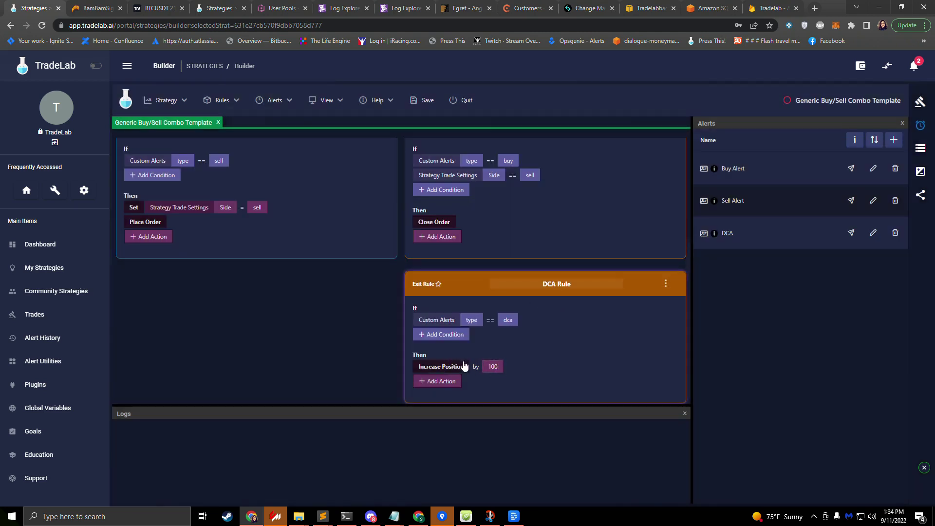
scroll(462, 312, up, 3)
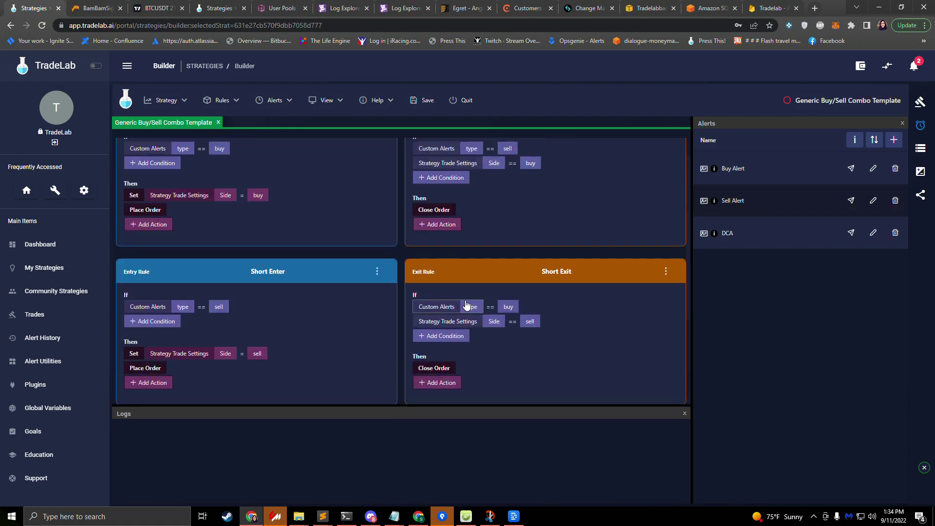
scroll(461, 303, down, 3)
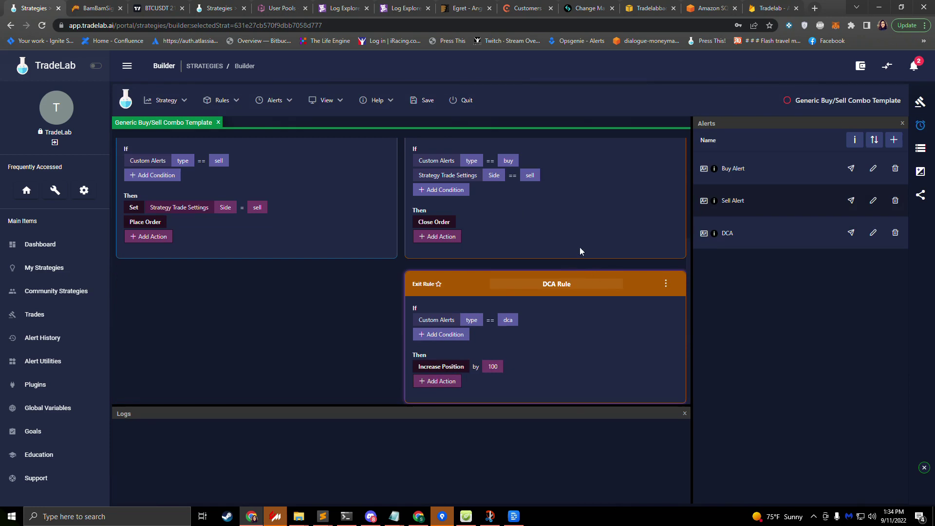
scroll(507, 219, up, 3)
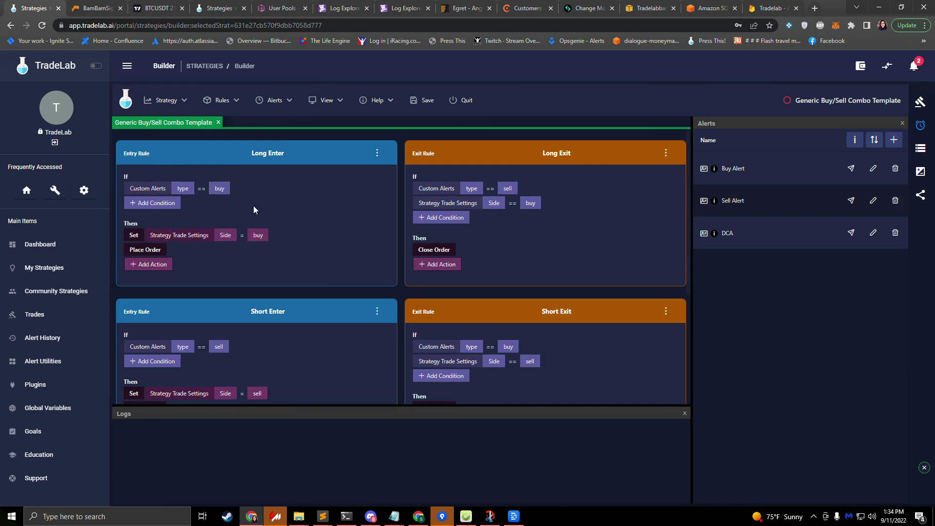
scroll(394, 231, down, 3)
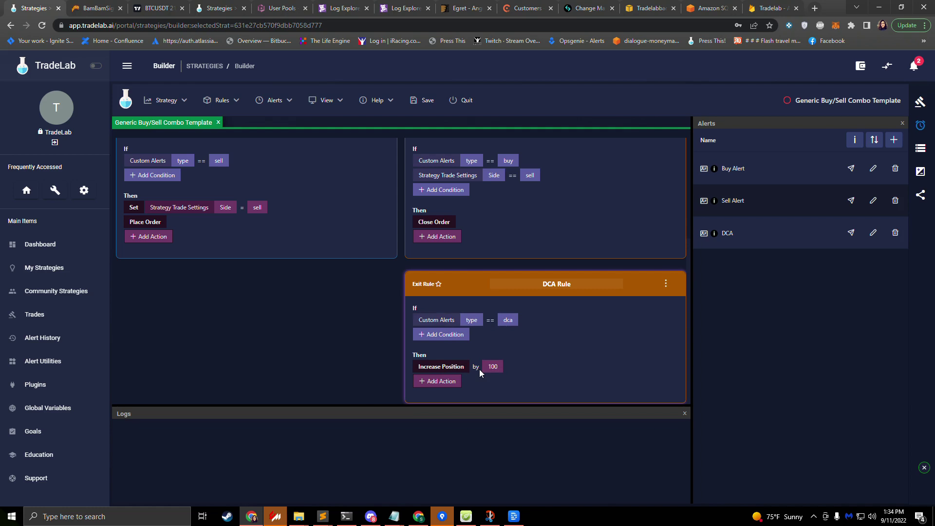
scroll(480, 369, up, 1)
scroll(482, 331, down, 1)
scroll(489, 290, up, 4)
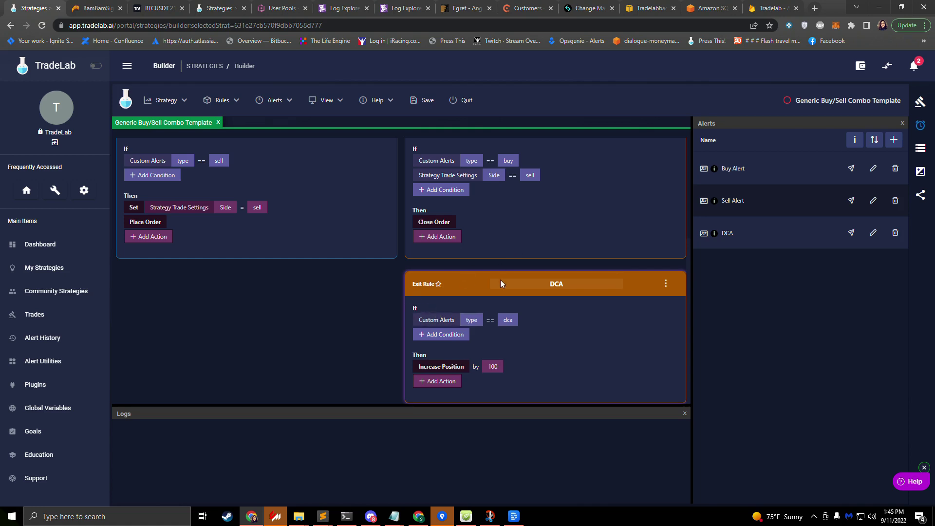
Open the DCA alert's settings in the Alerts panel for editing
click(873, 233)
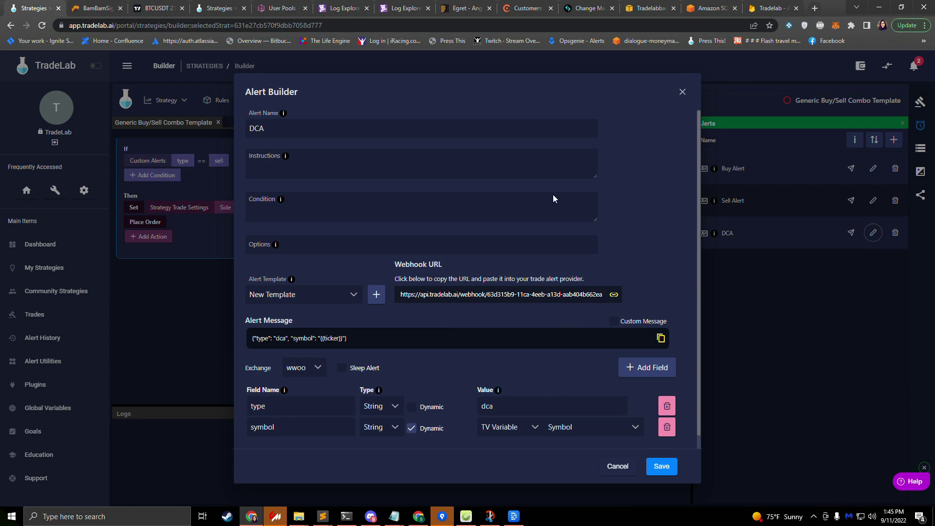
Add a dynamic Number field named dcaAmount to the DCA alert, taking its value from a TV plot
click(636, 371)
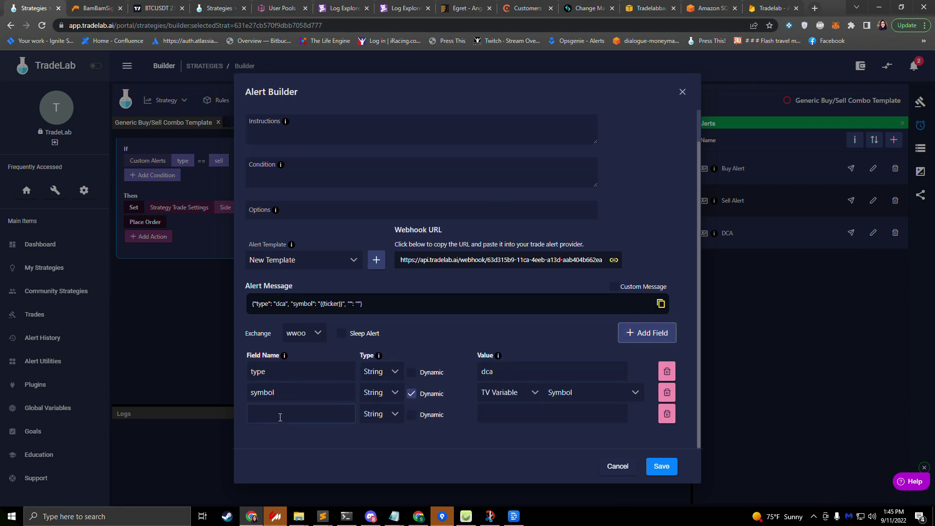
click(281, 417)
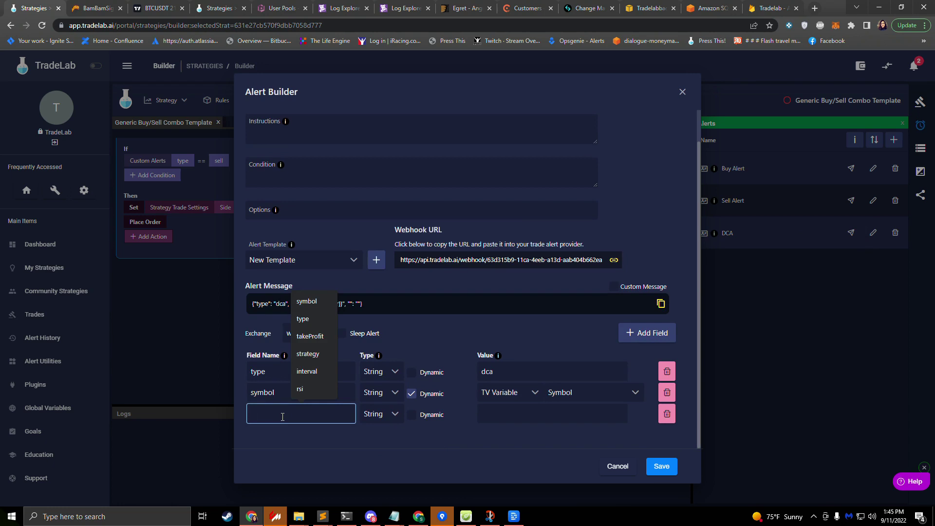
text(dca)
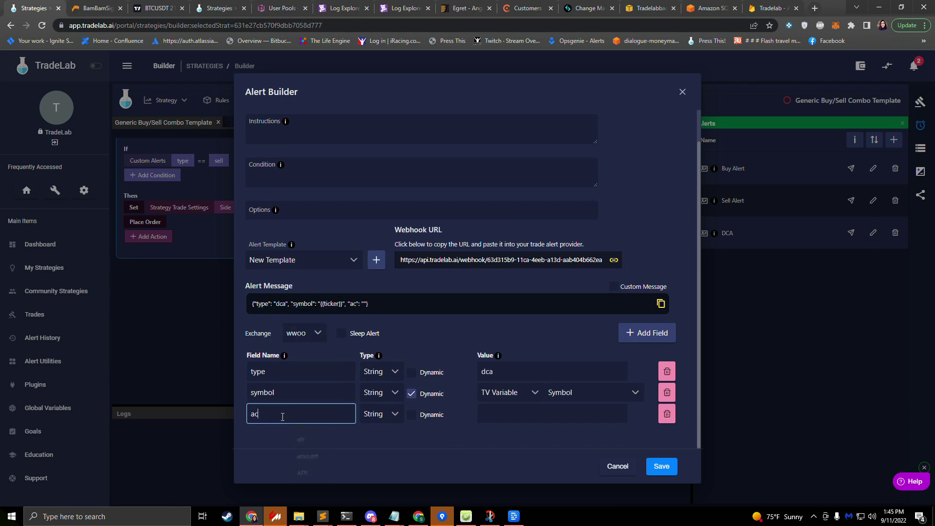
text(Amount)
click(388, 415)
click(393, 455)
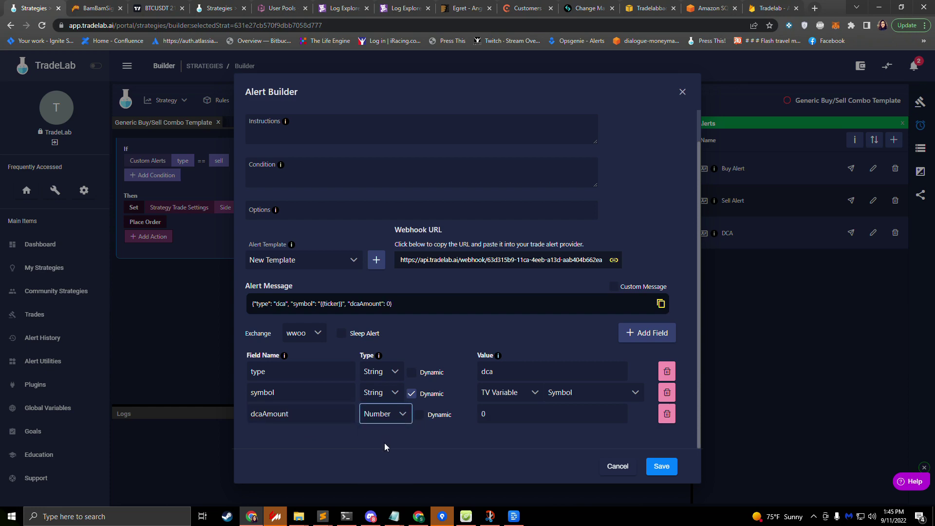
click(420, 417)
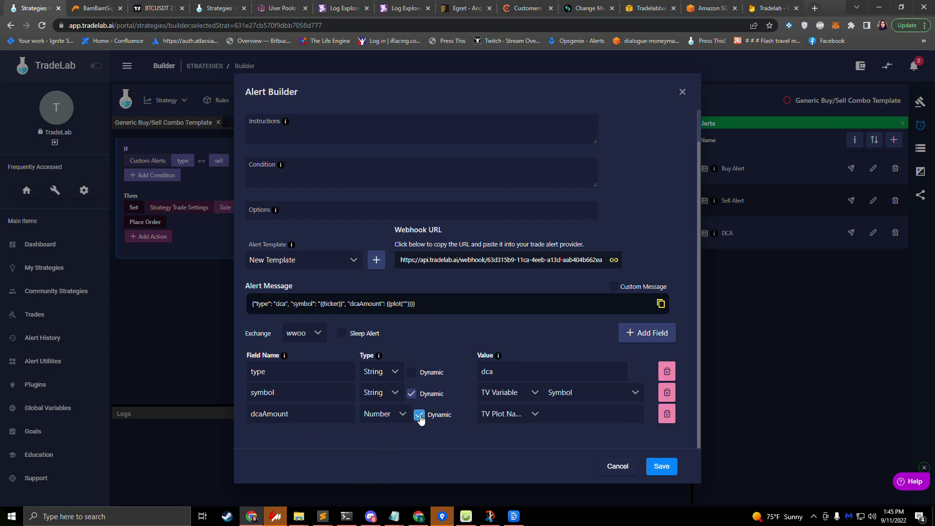
click(512, 418)
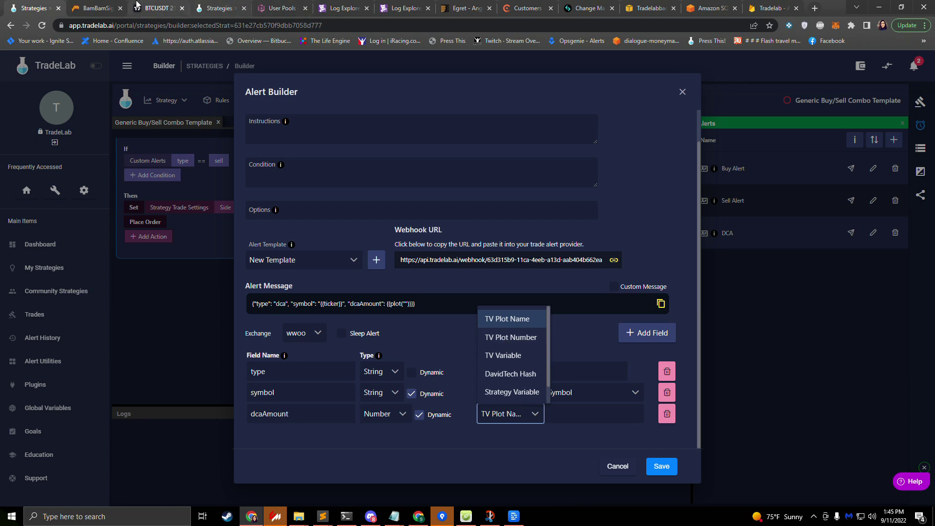
click(155, 8)
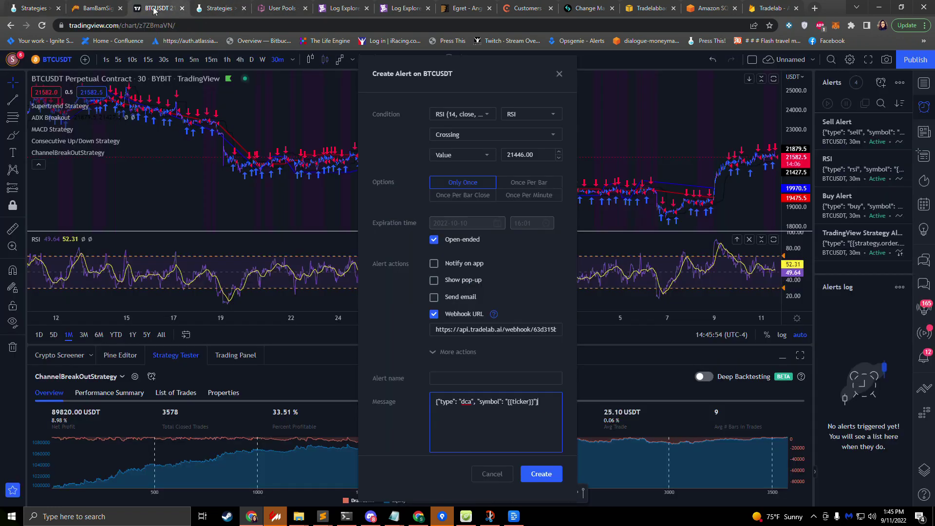
Close TradingView's Create Alert dialog and check the Data Window's plot values, such as RSI and StopLossLine
click(559, 74)
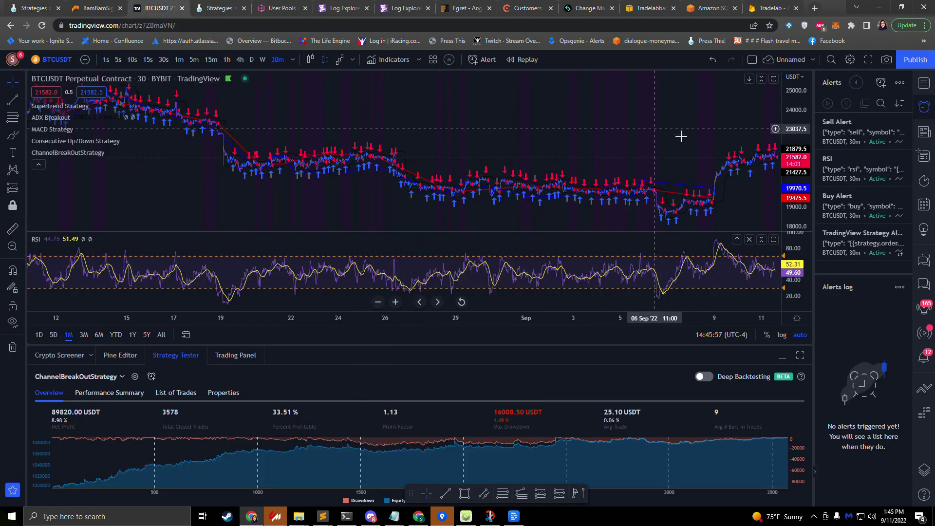
click(923, 157)
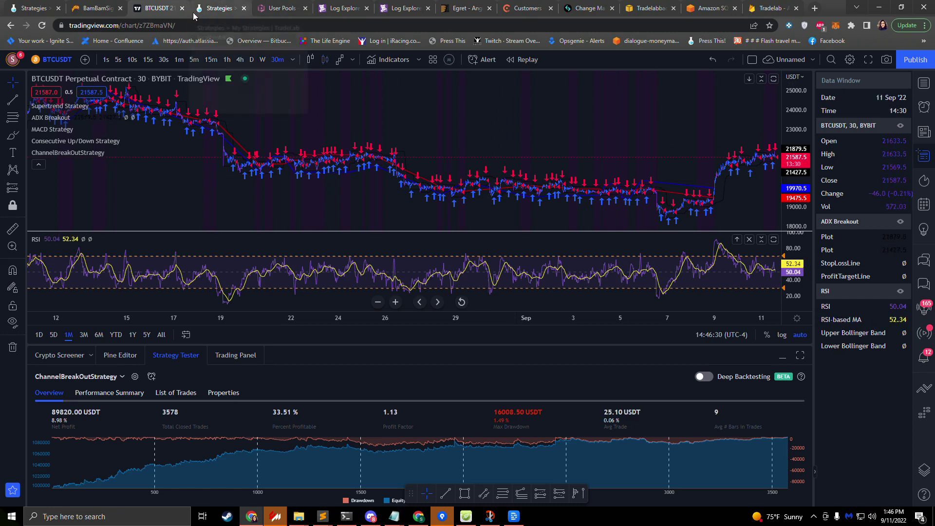
click(31, 8)
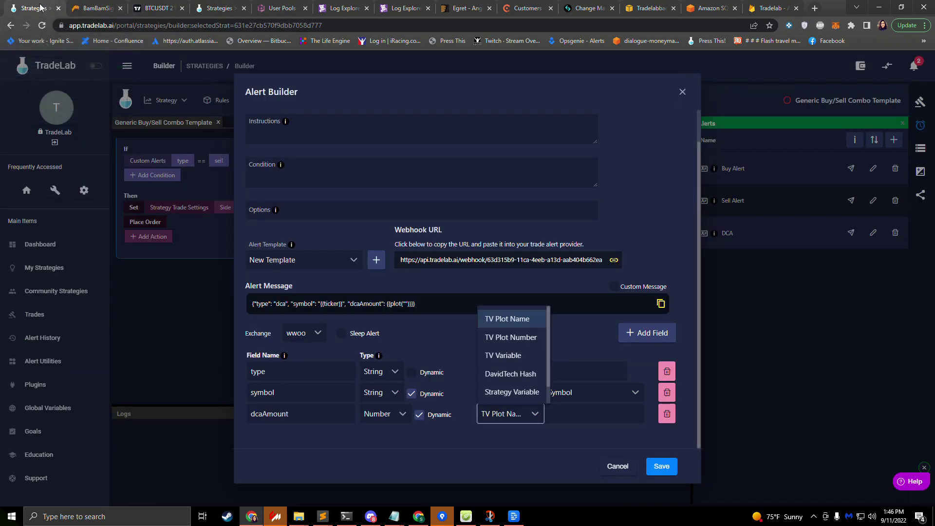
Set dcaAmount to read TV Plot Number Plot 1 and save the DCA alert
click(502, 341)
click(592, 422)
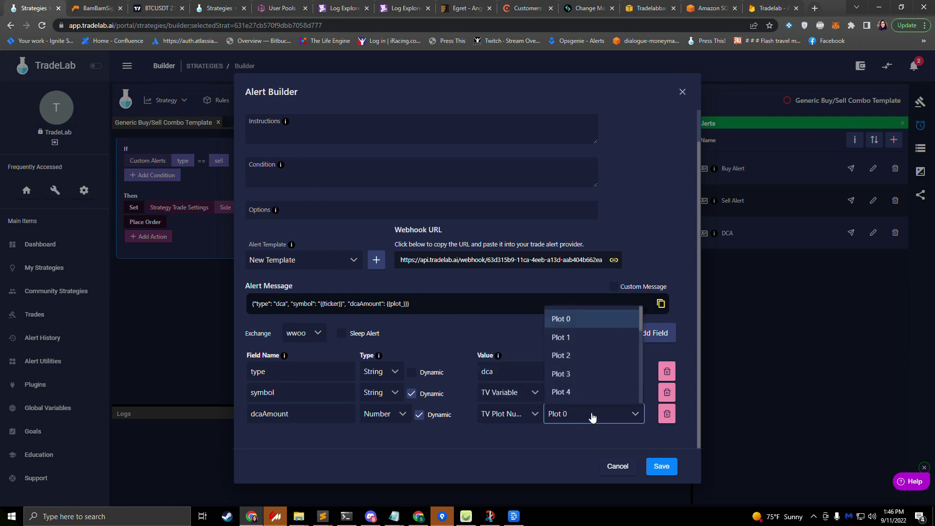
click(573, 344)
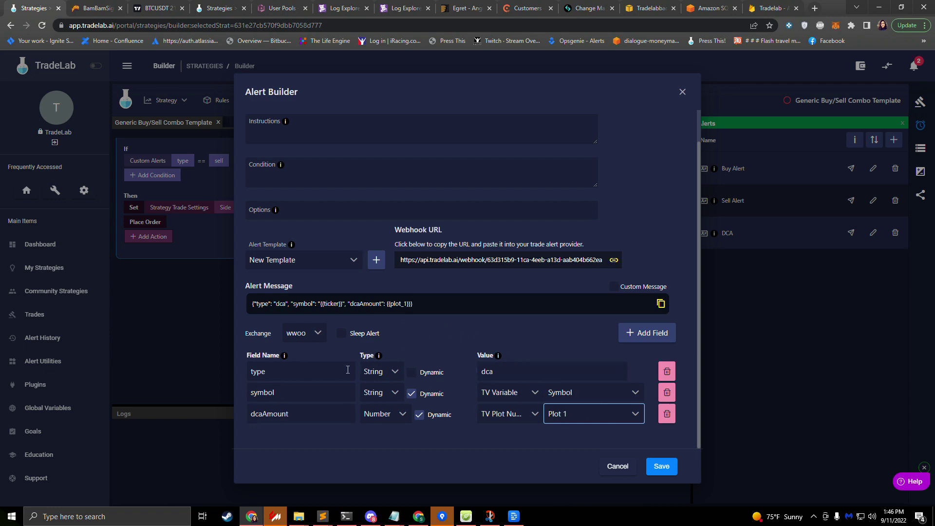
click(663, 467)
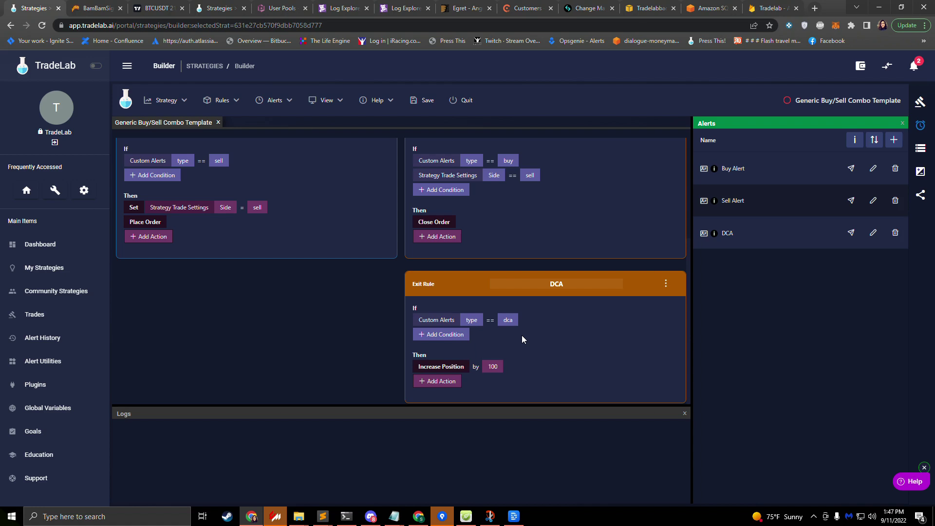
Reopen the DCA alert to verify dcaAmount sends {{plot_1}}, then close it unchanged
click(873, 233)
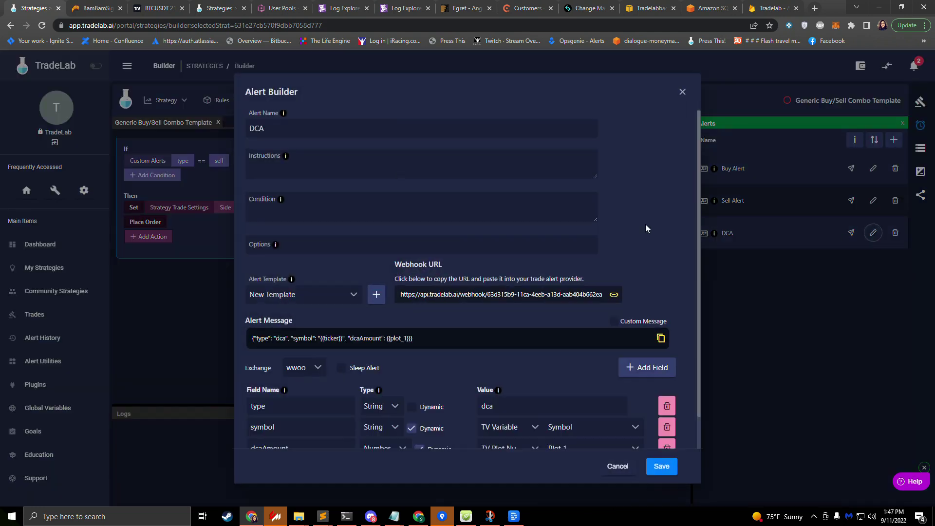
scroll(404, 343, down, 1)
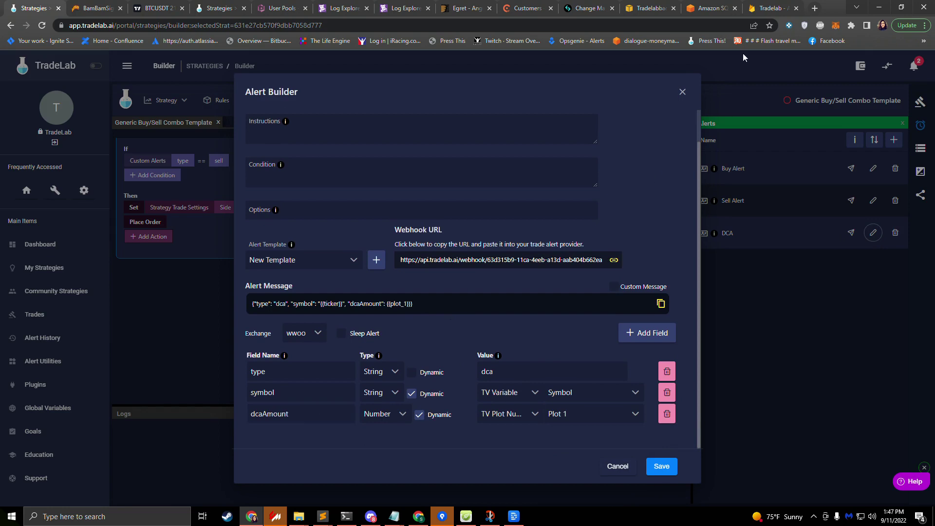
click(683, 92)
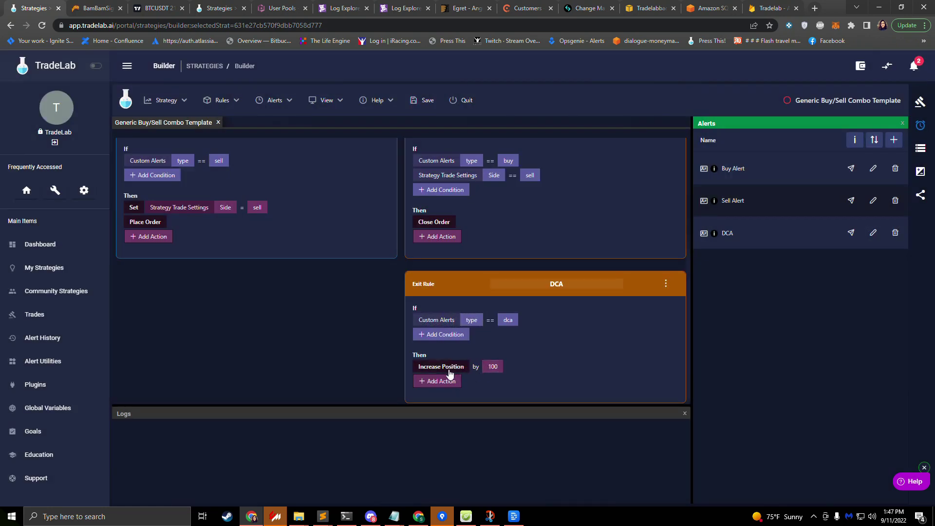
Make the Increase Position amount dynamic, using the alert's dcaAmount as % of Orig Amount
click(493, 367)
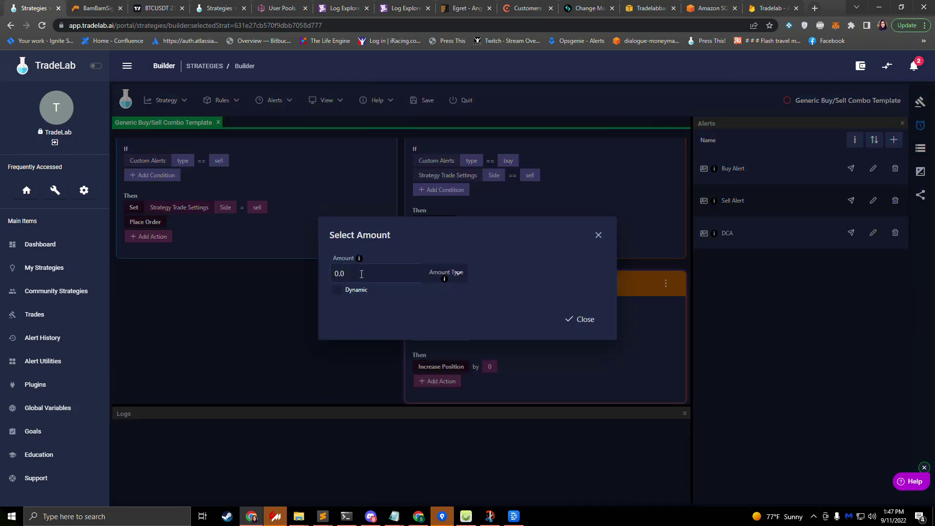
click(457, 273)
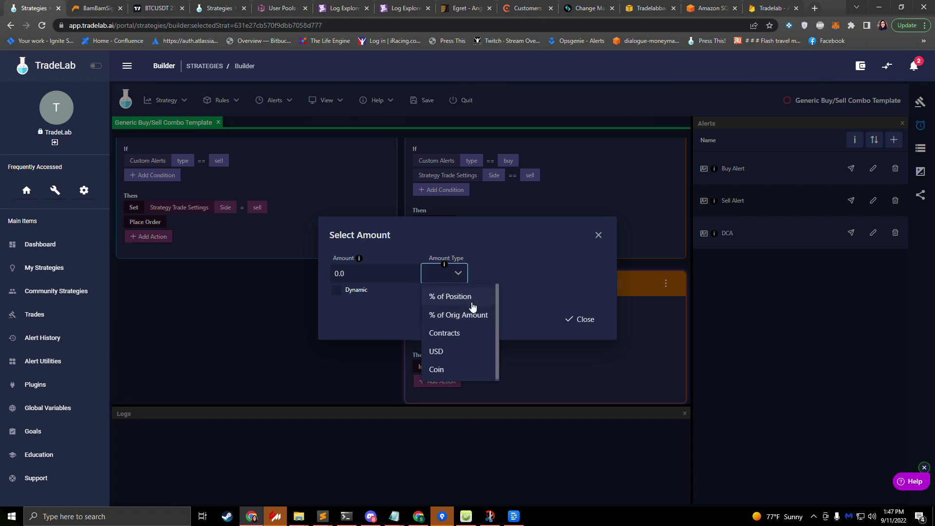
click(443, 317)
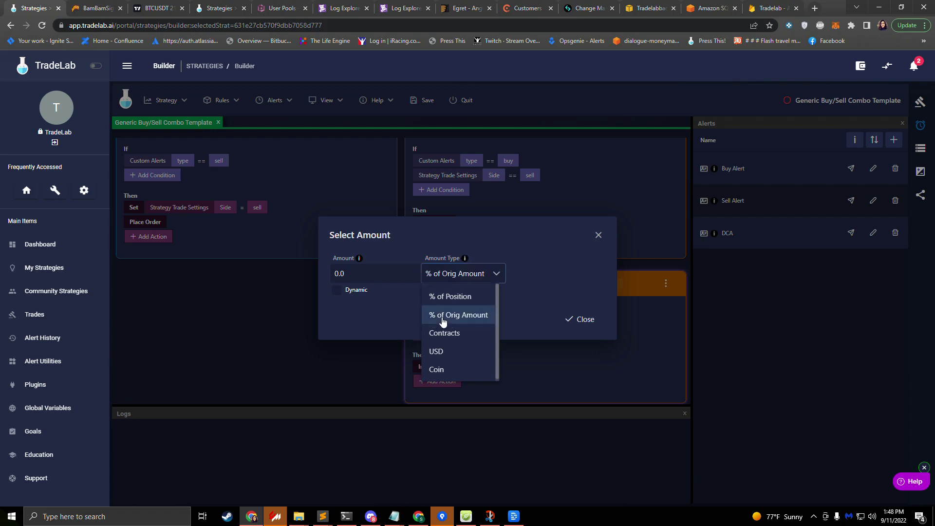
click(336, 294)
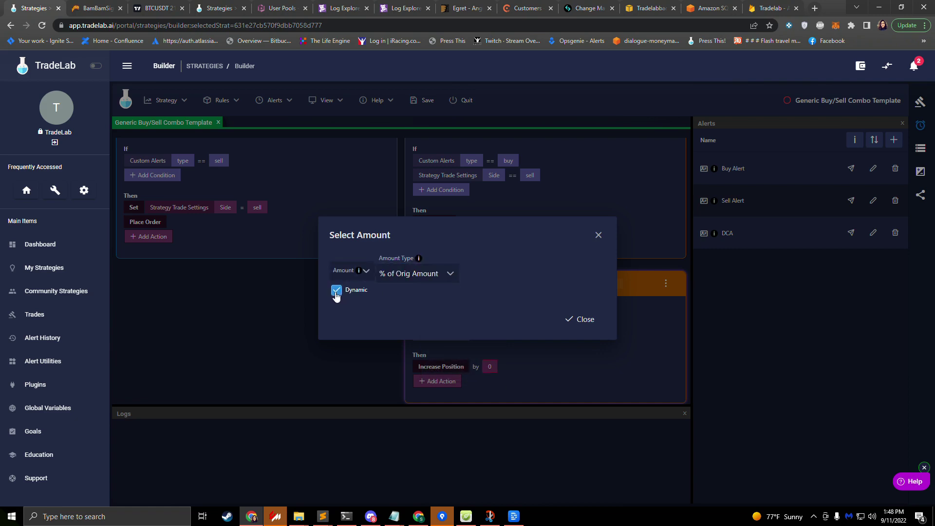
click(365, 271)
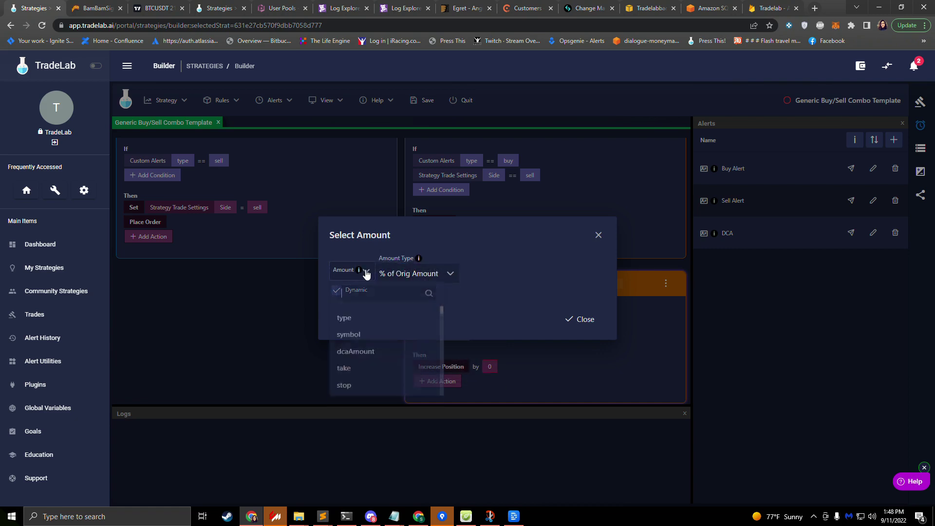
click(375, 358)
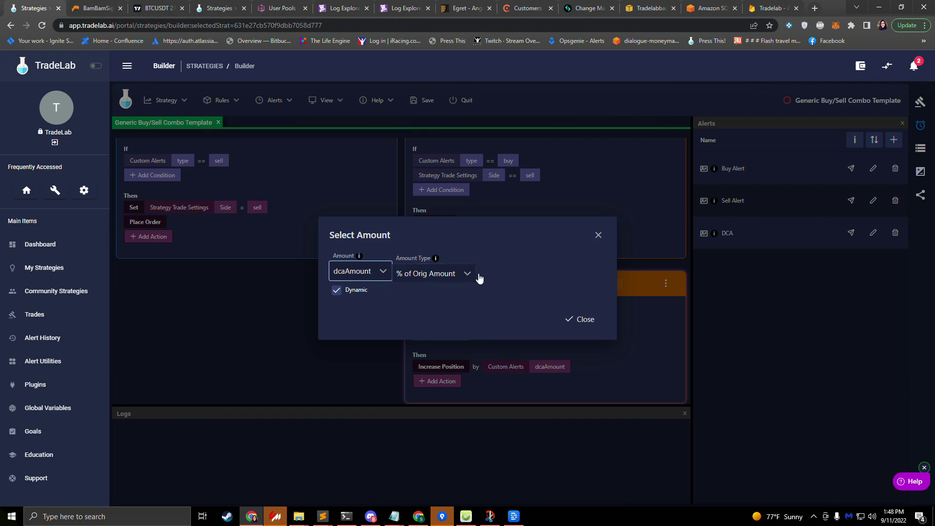
Settle the amount type back on % of Orig Amount and close the amount settings
click(431, 277)
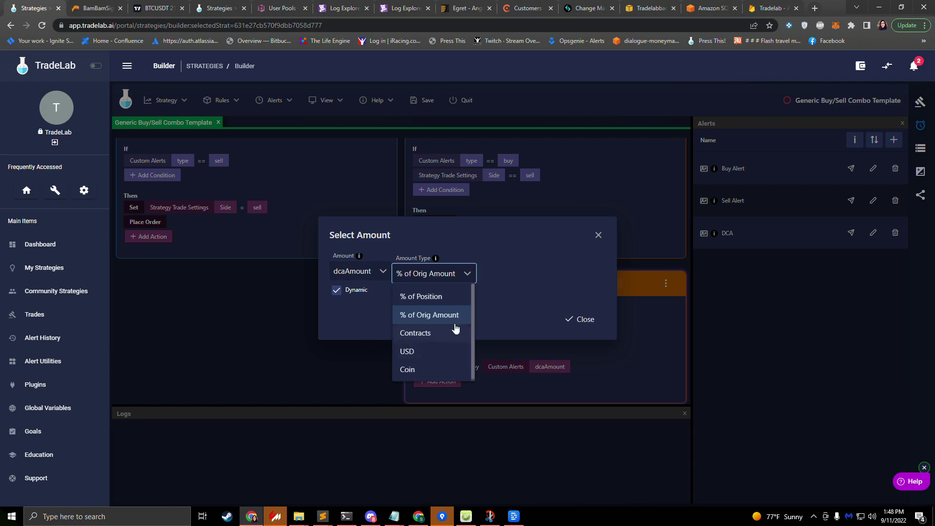
click(415, 353)
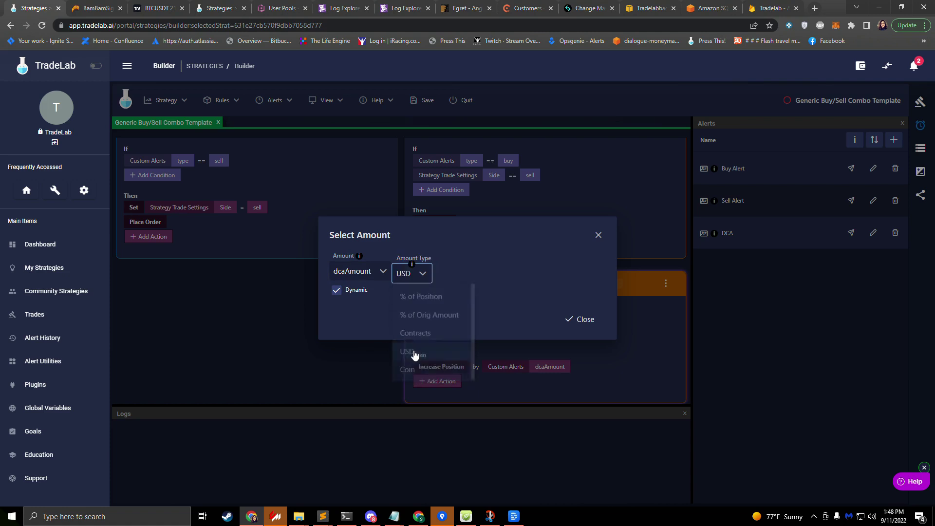
click(416, 276)
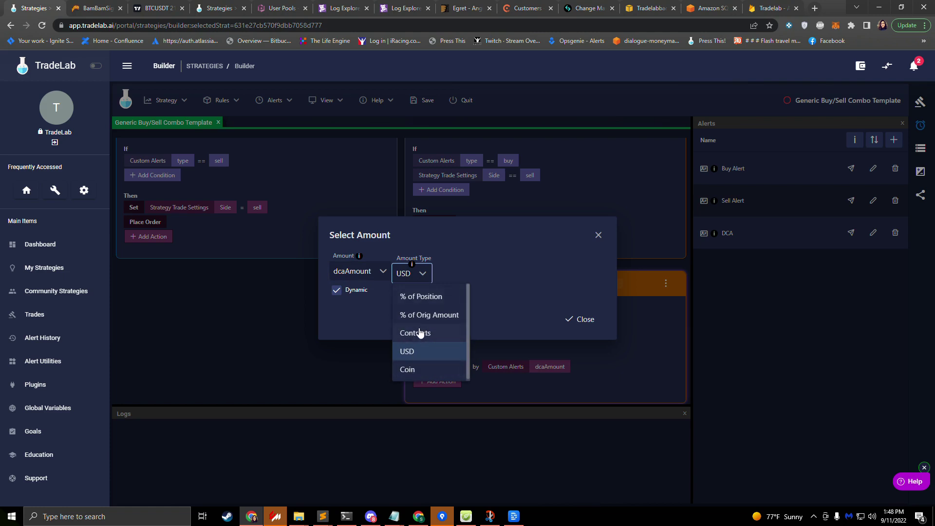
click(415, 352)
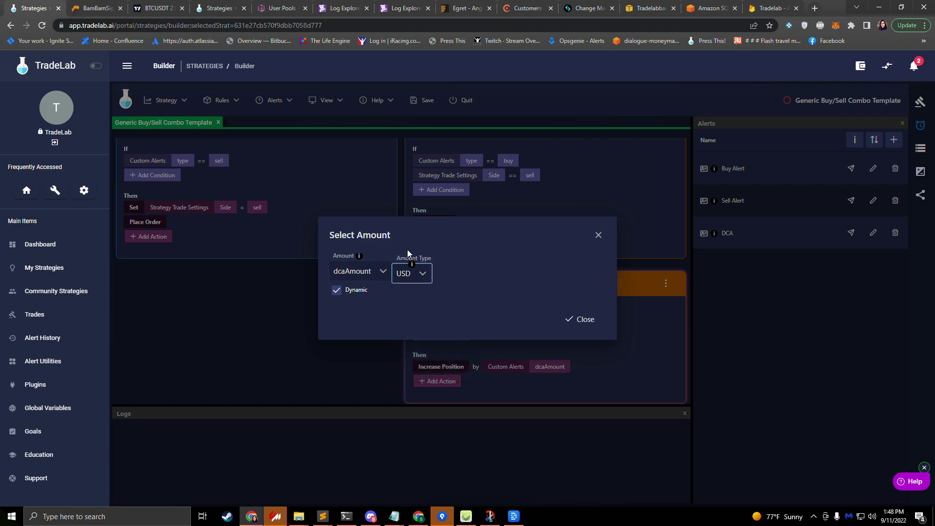
click(411, 281)
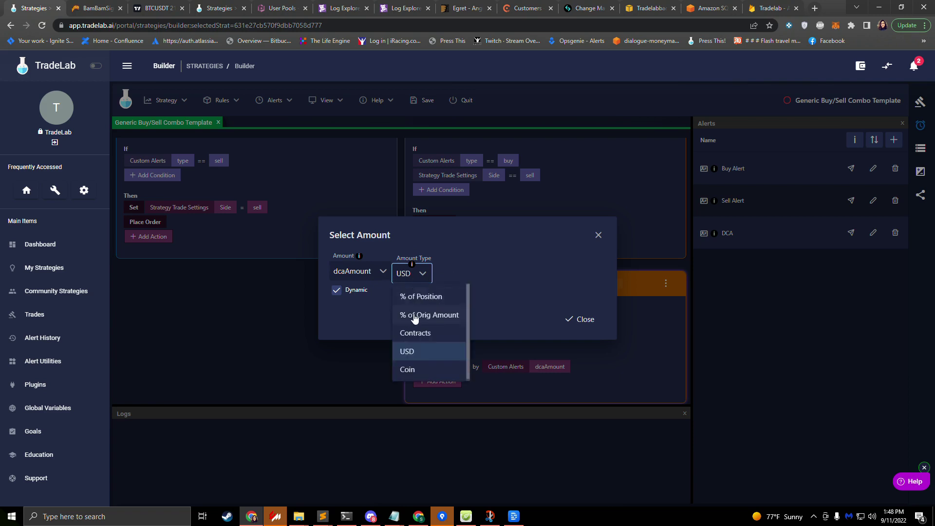
click(411, 314)
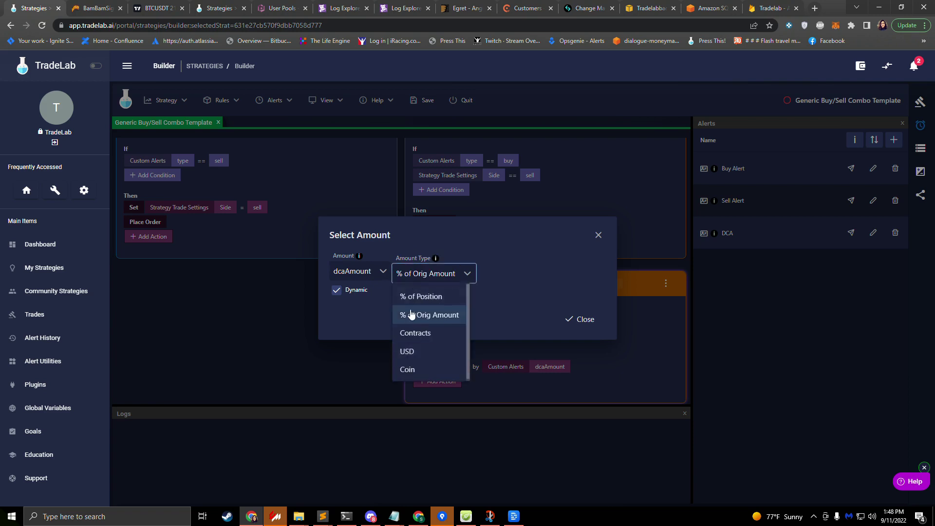
click(584, 322)
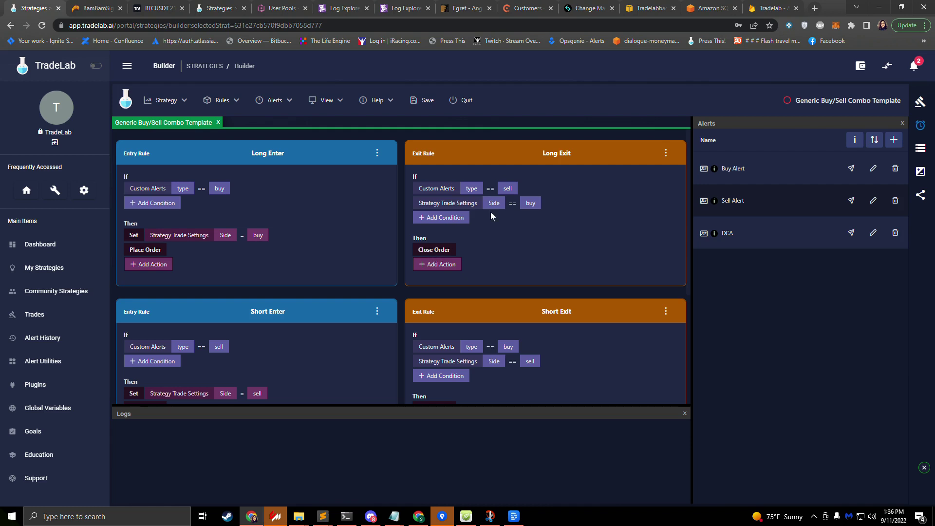
Try editing the DCA alert's type value, restore it to dca, and close without saving
click(872, 233)
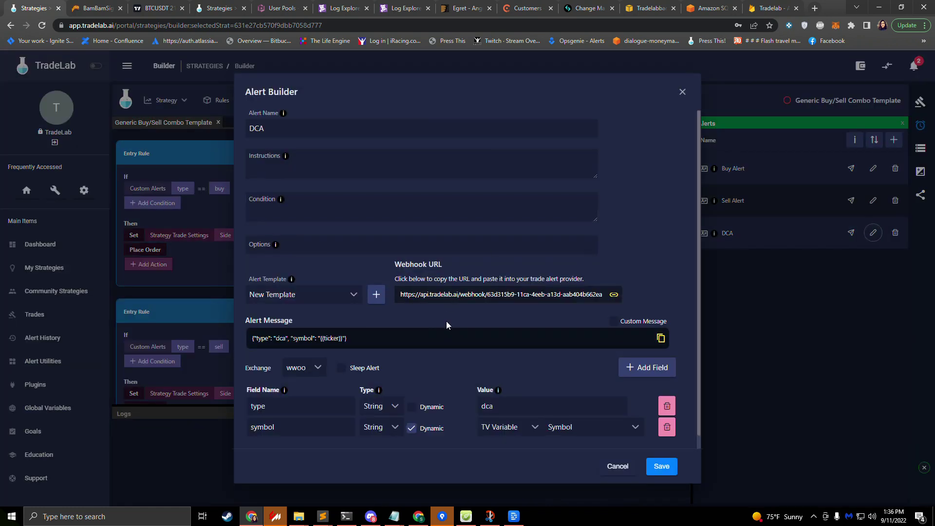
scroll(446, 321, down, 1)
click(484, 393)
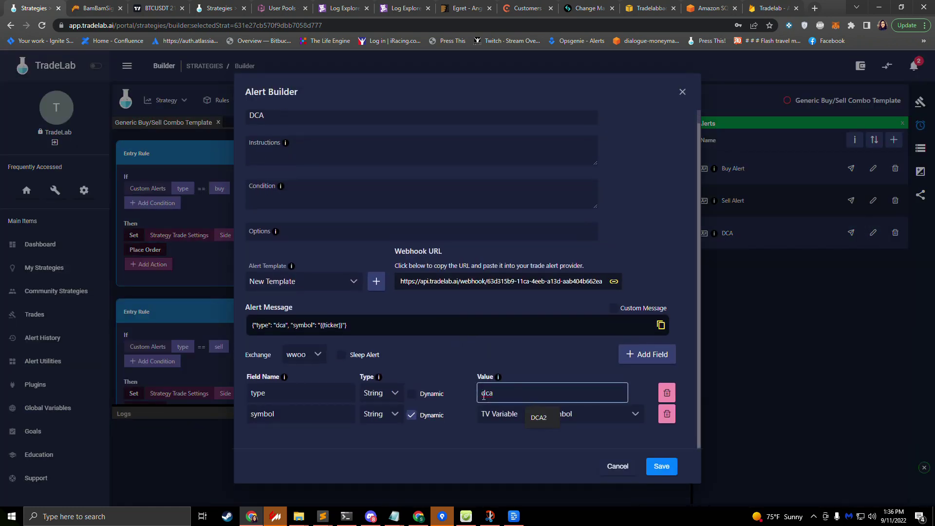
text(strong)
key(BackSpace)
key(BackSpace)
key(BackSpace)
key(BackSpace)
key(BackSpace)
key(BackSpace)
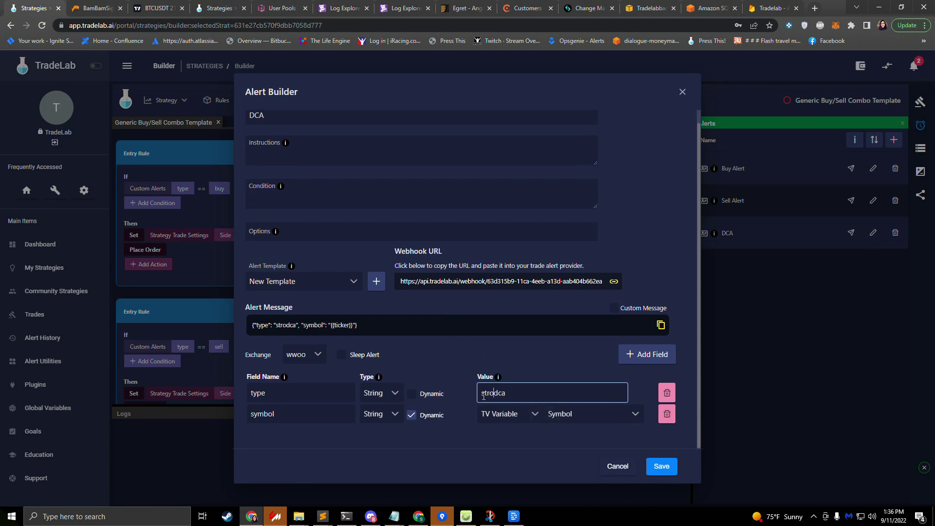
text(weak)
key(BackSpace)
key(BackSpace)
key(BackSpace)
key(BackSpace)
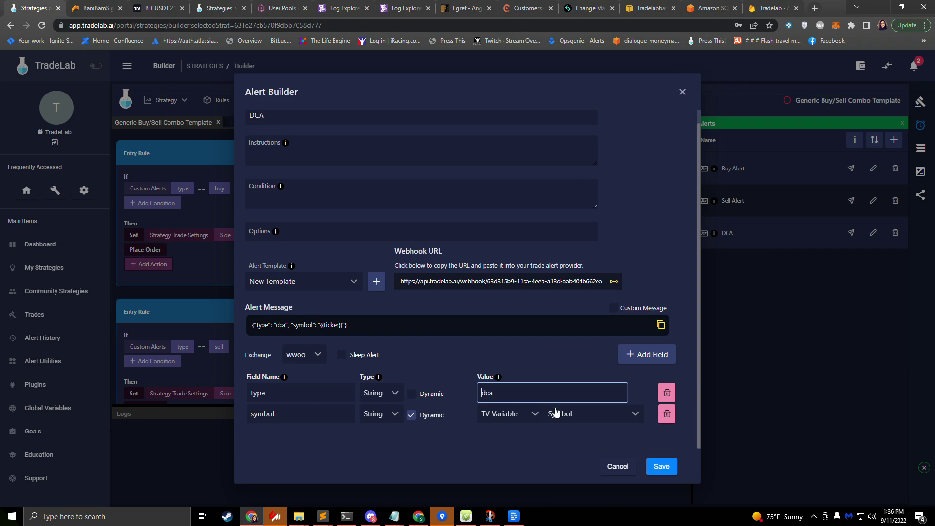
click(615, 466)
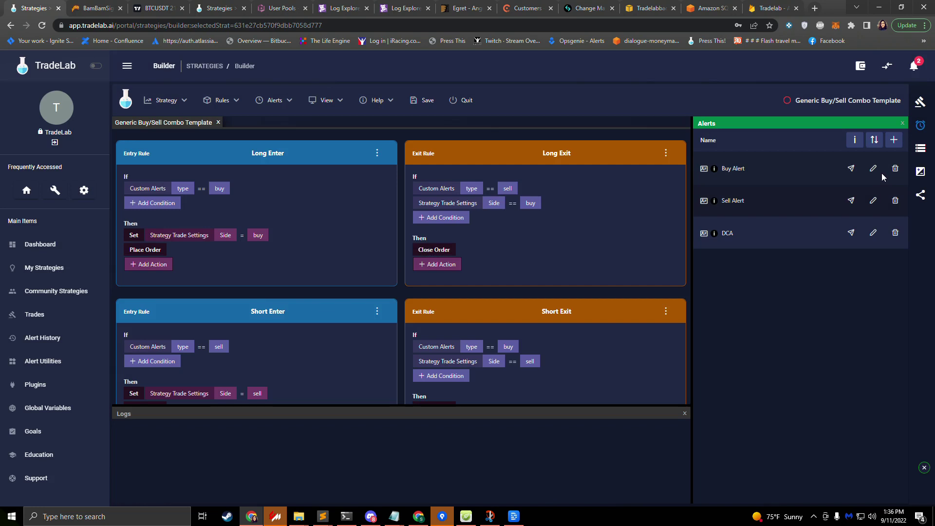
Begin a new alert named strong, then discard it unsaved
click(894, 140)
click(335, 128)
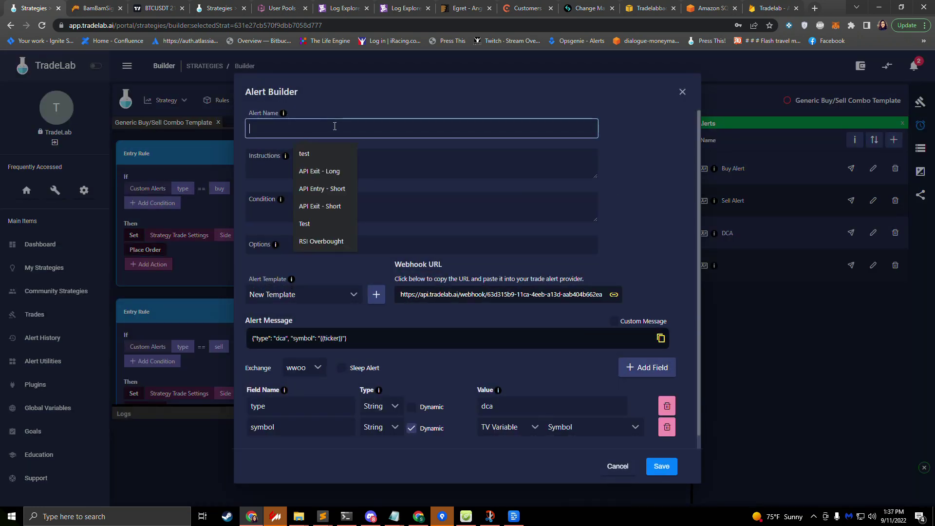
text(string)
key(BackSpace)
key(BackSpace)
key(BackSpace)
key(BackSpace)
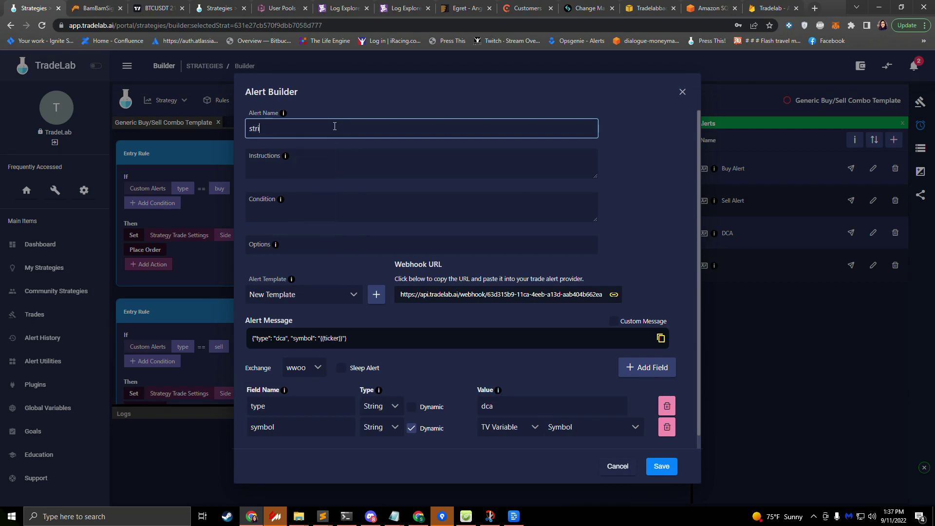
text(rong)
click(618, 467)
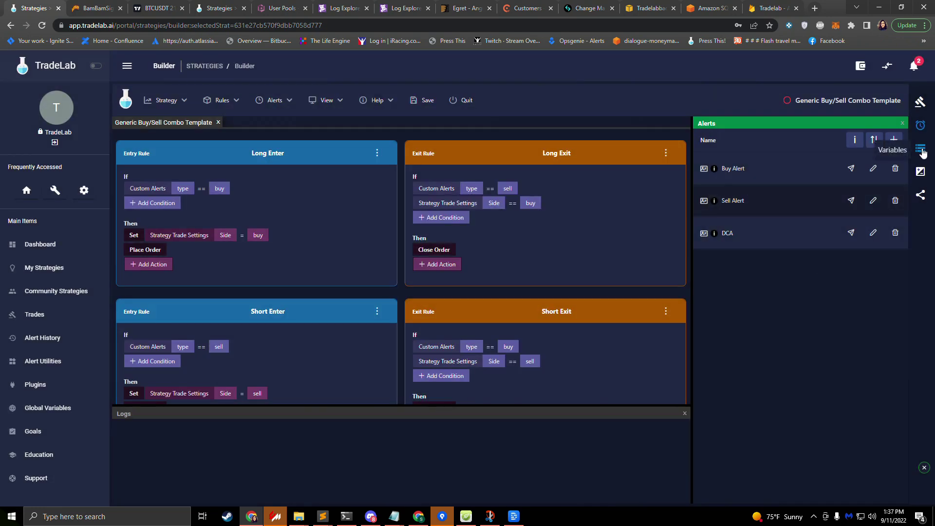
Create and save a new alert named Strong with type value strong
click(894, 140)
click(279, 130)
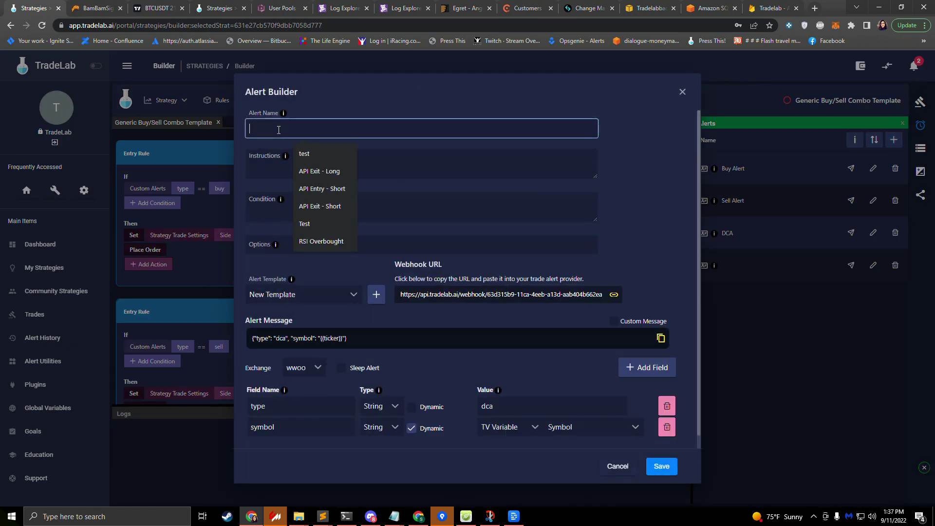
text(Strong)
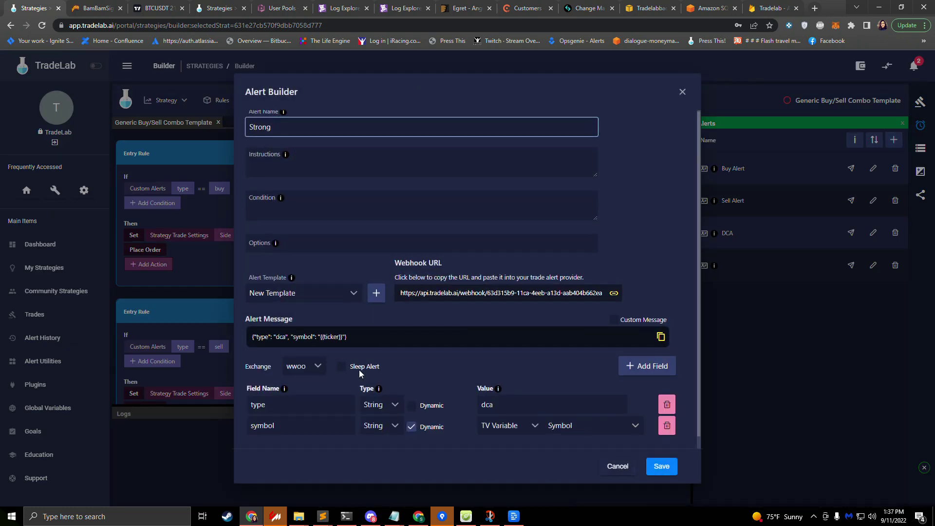
scroll(358, 370, down, 1)
double_click(517, 396)
text(strong)
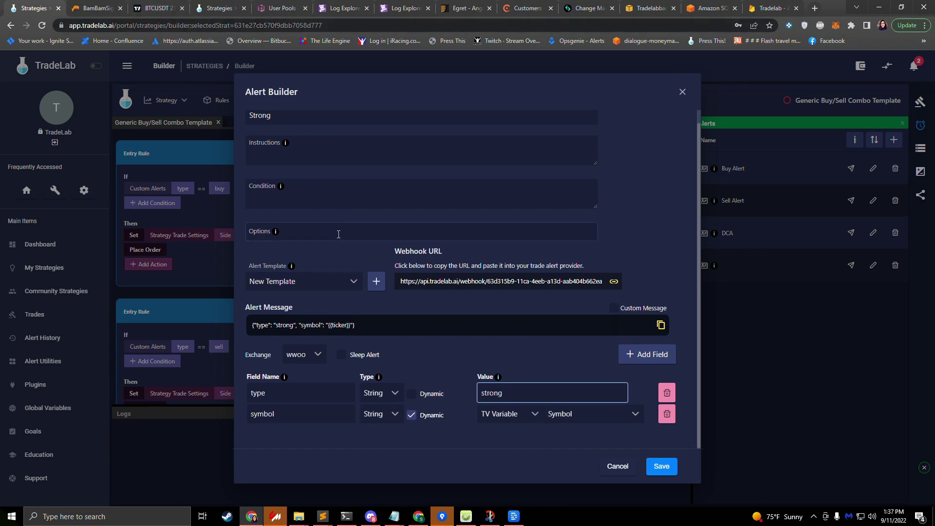
click(662, 466)
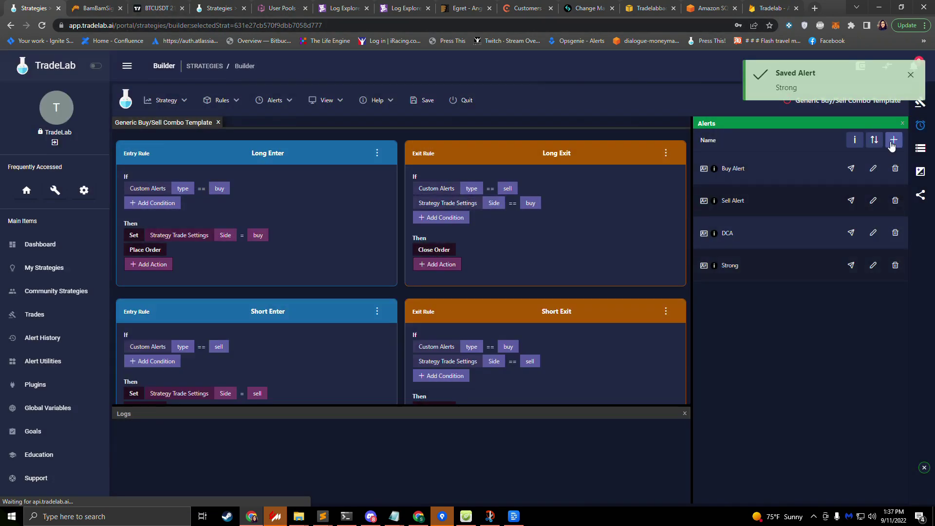
Create and save a new alert named Weak with type value weak
click(894, 140)
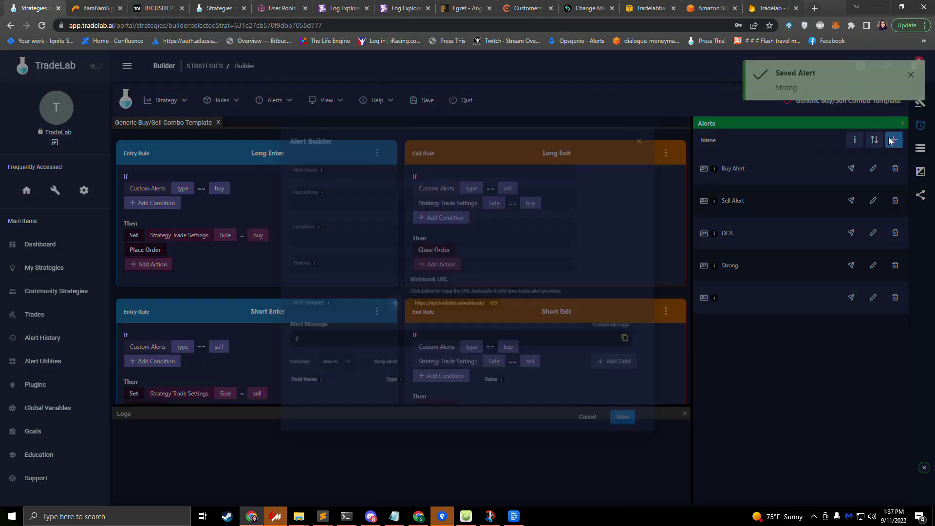
click(279, 119)
text(Weak)
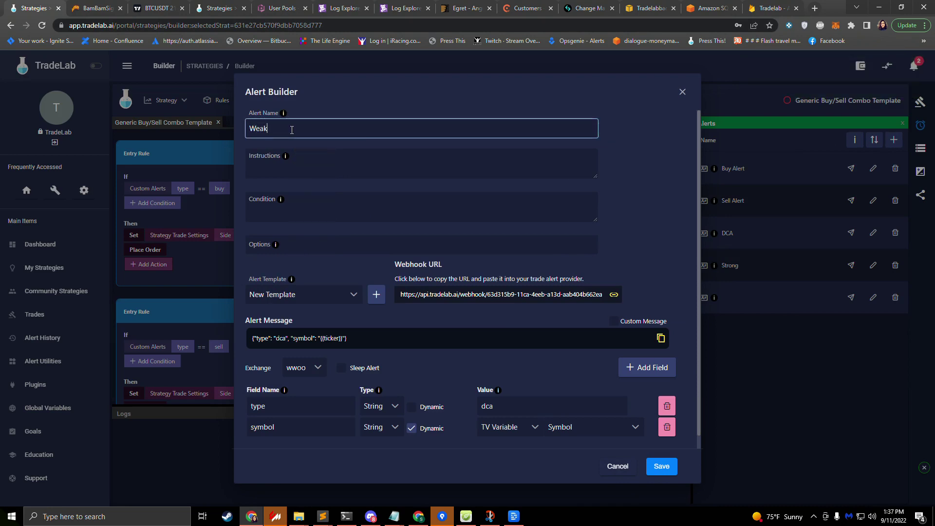
double_click(524, 412)
text(weak)
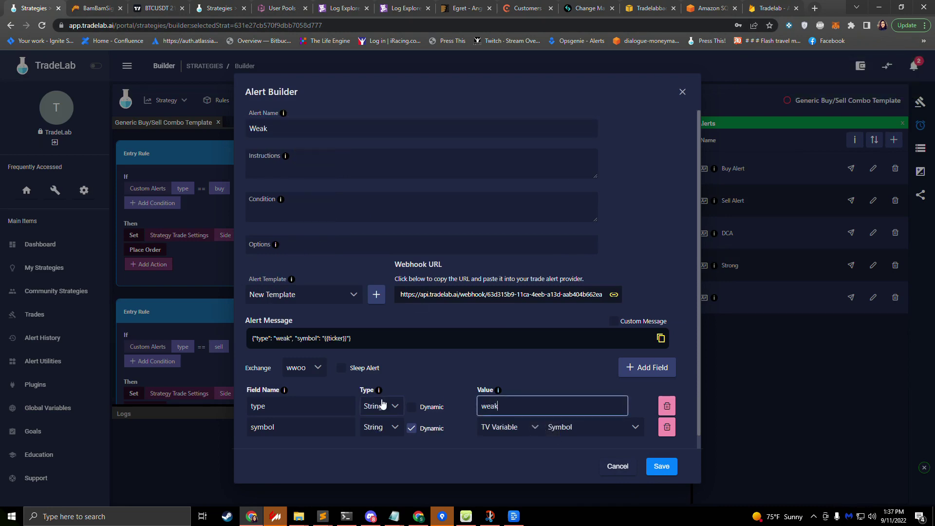
click(663, 469)
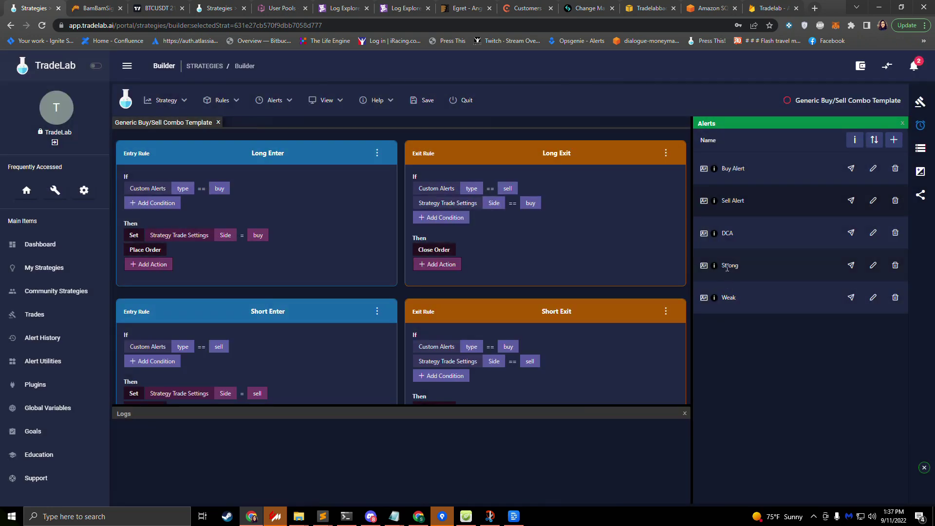
Add a True/False strategy variable named isConfident in the Variables panel and save it
click(921, 148)
click(894, 142)
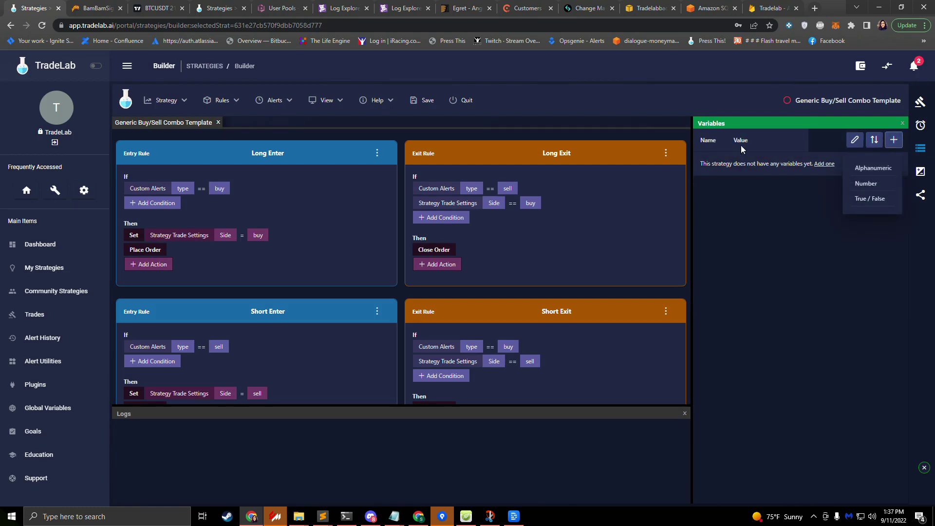
click(867, 200)
click(735, 168)
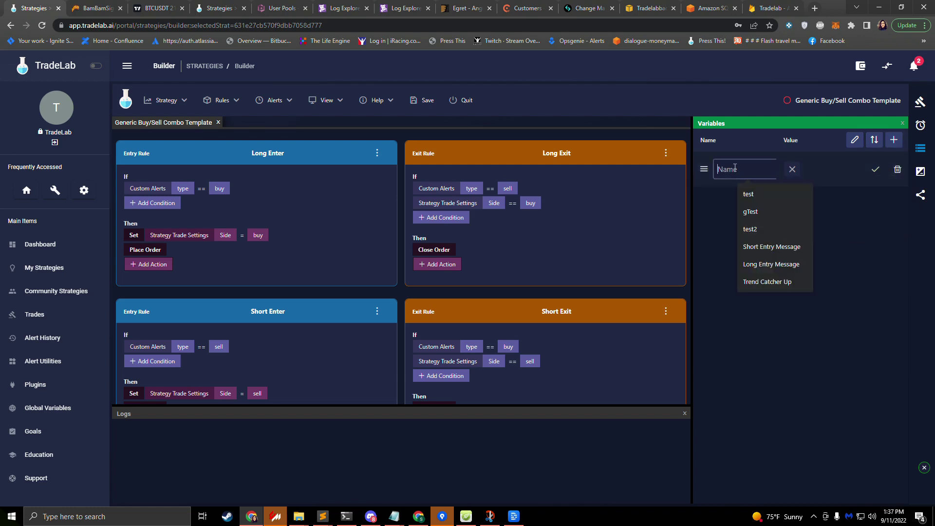
text(is)
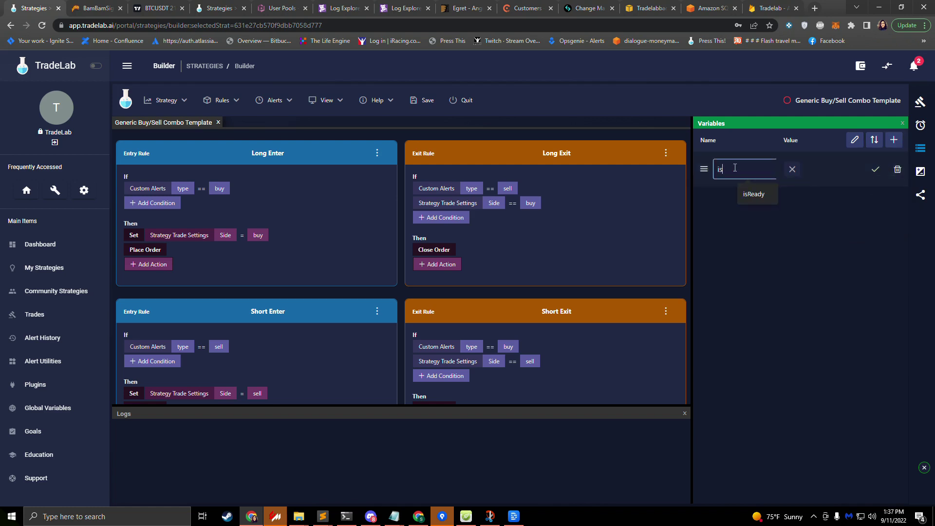
text(Confident)
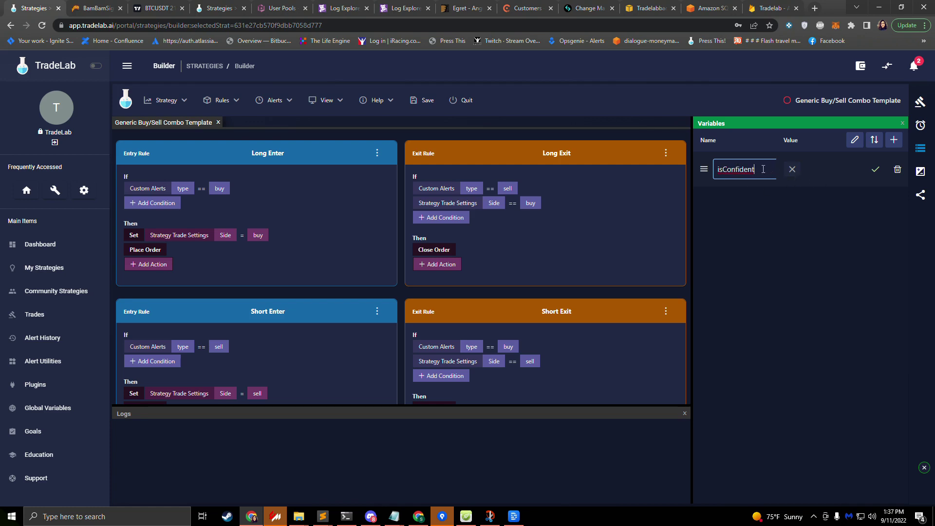
click(876, 170)
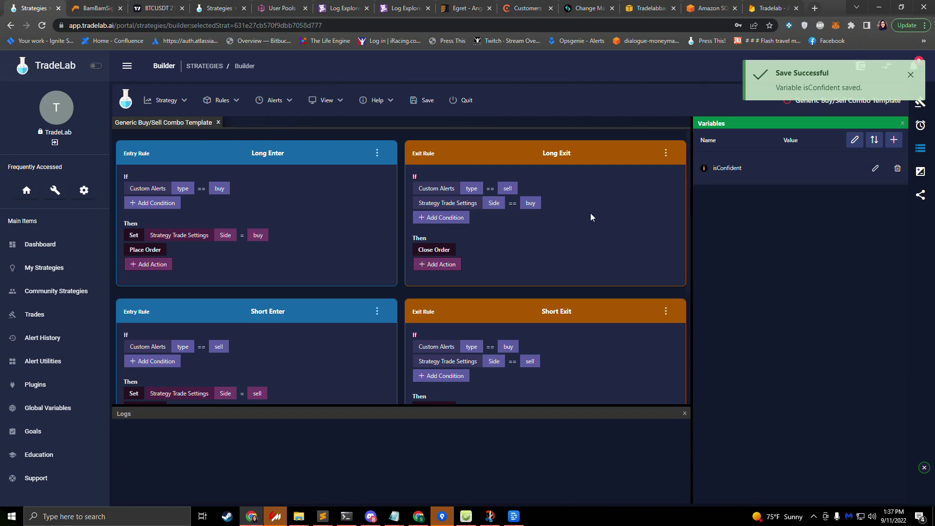
scroll(613, 192, down, 4)
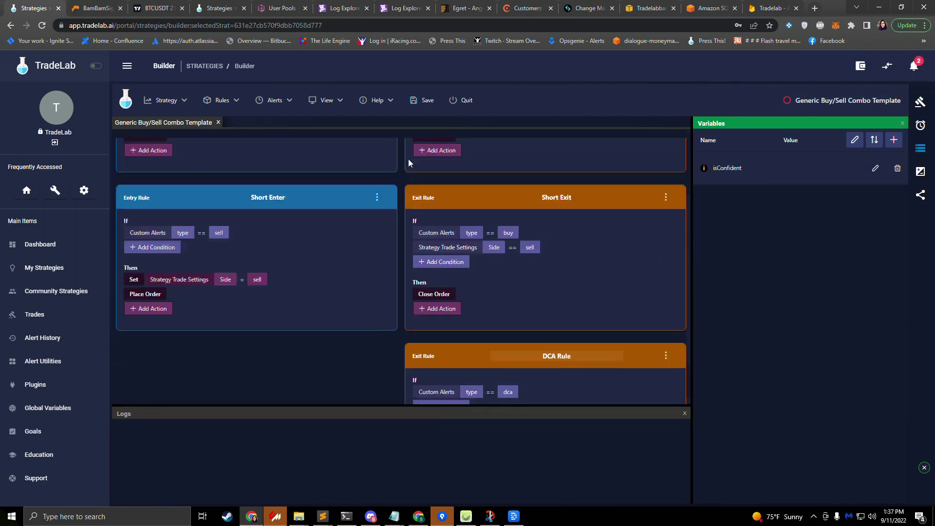
scroll(390, 147, up, 4)
Add a new exit rule, Rule 5, and place a copy of the rule above it
click(221, 101)
mouse_move(228, 121)
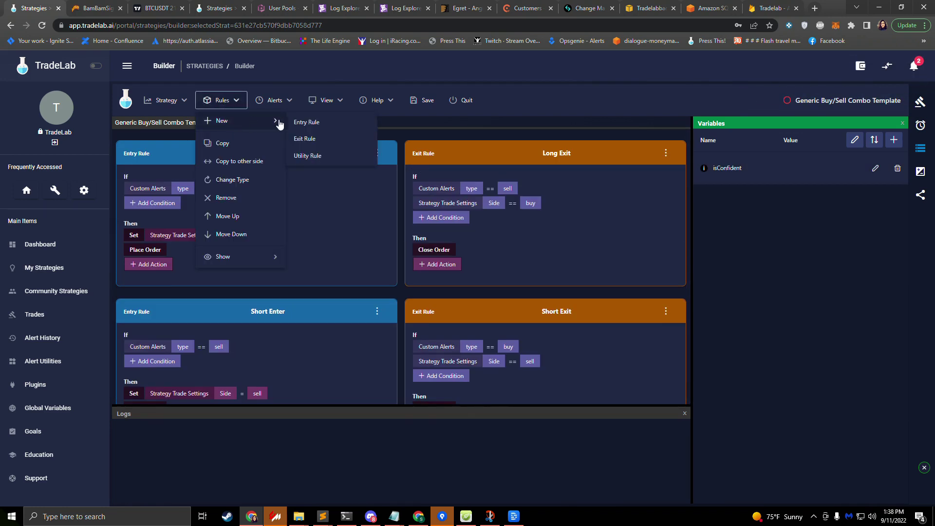
click(312, 137)
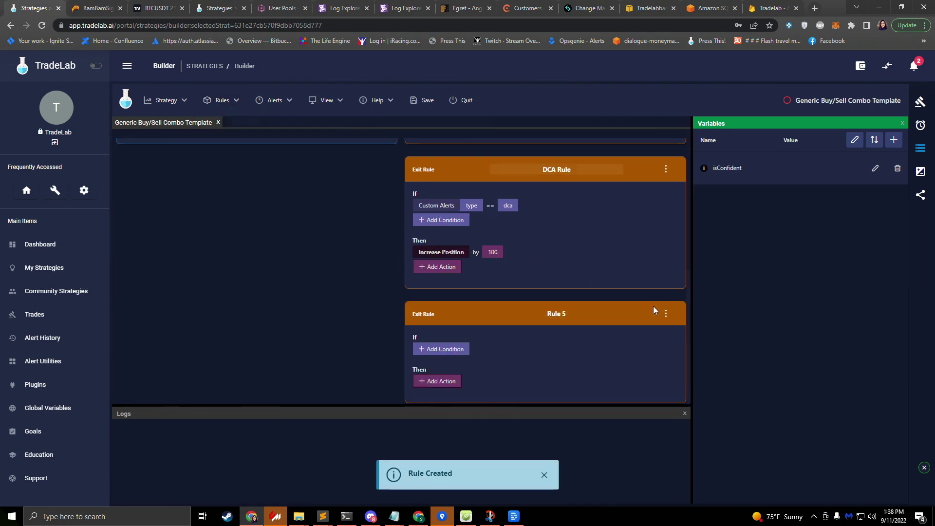
click(666, 314)
mouse_move(694, 353)
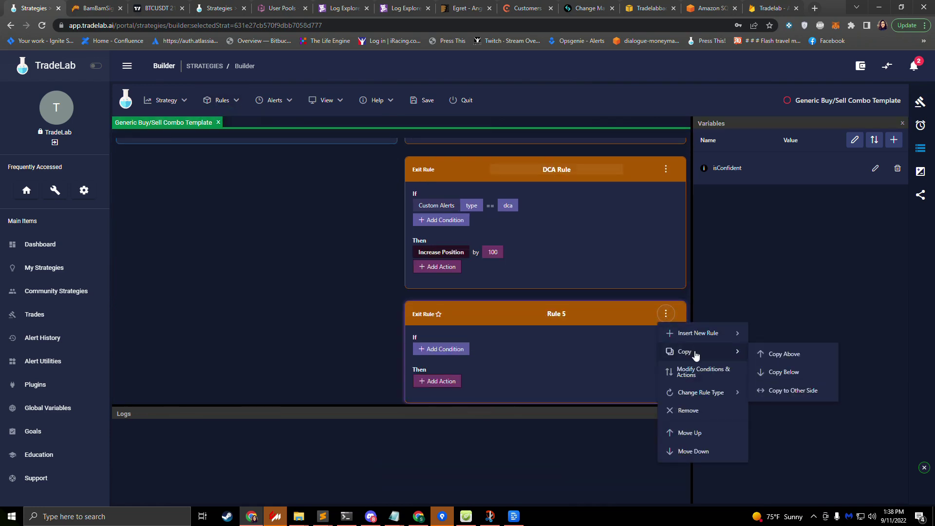
click(782, 354)
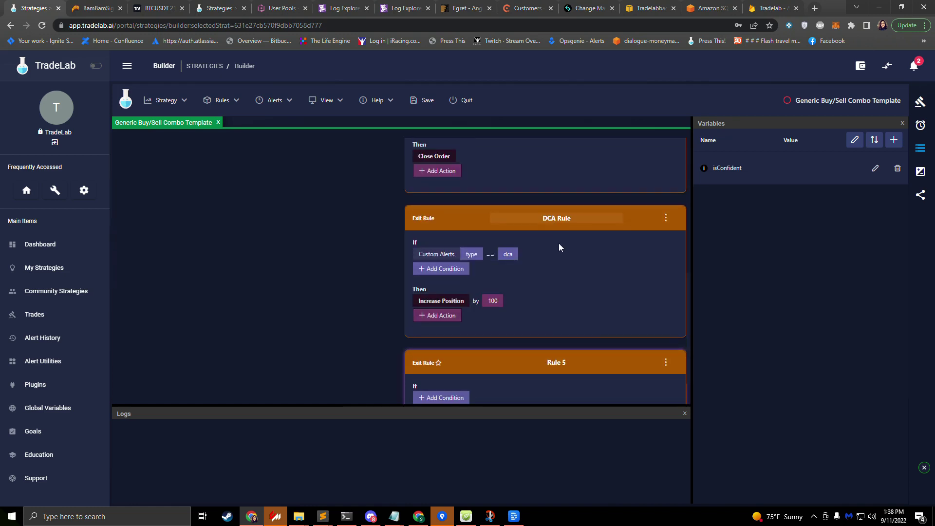
Rename the two rules to Strong and Weak
double_click(564, 215)
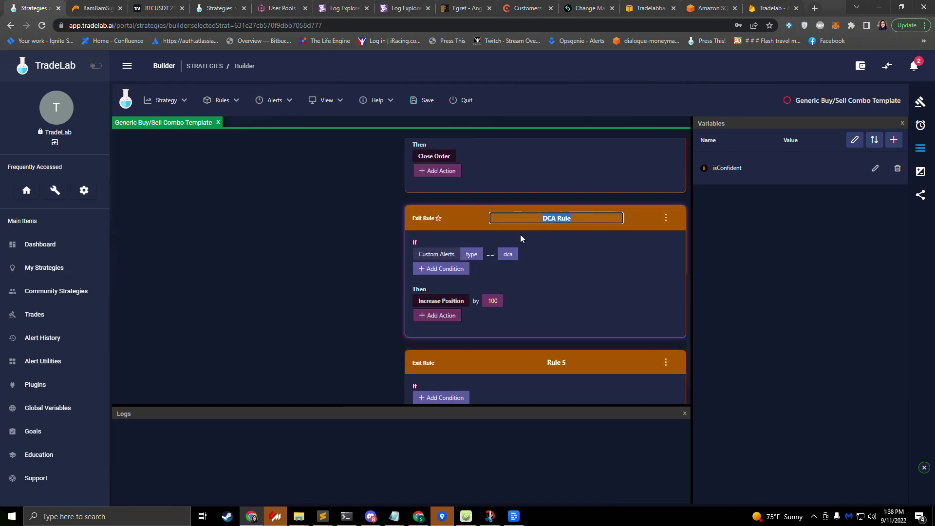
key(BackSpace)
text(Strong)
click(569, 365)
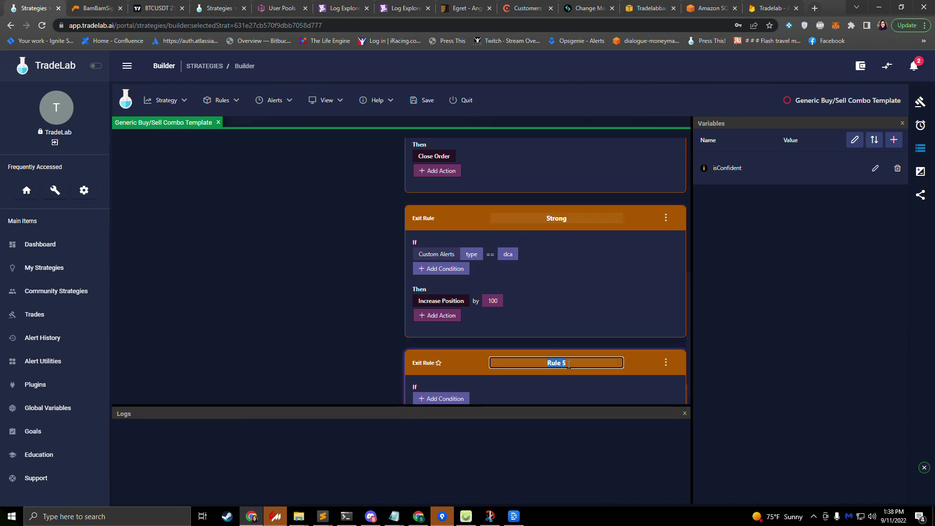
text(Weak)
Set the Strong rule to match type strong and give Weak a Custom Alerts type == weak condition
click(509, 254)
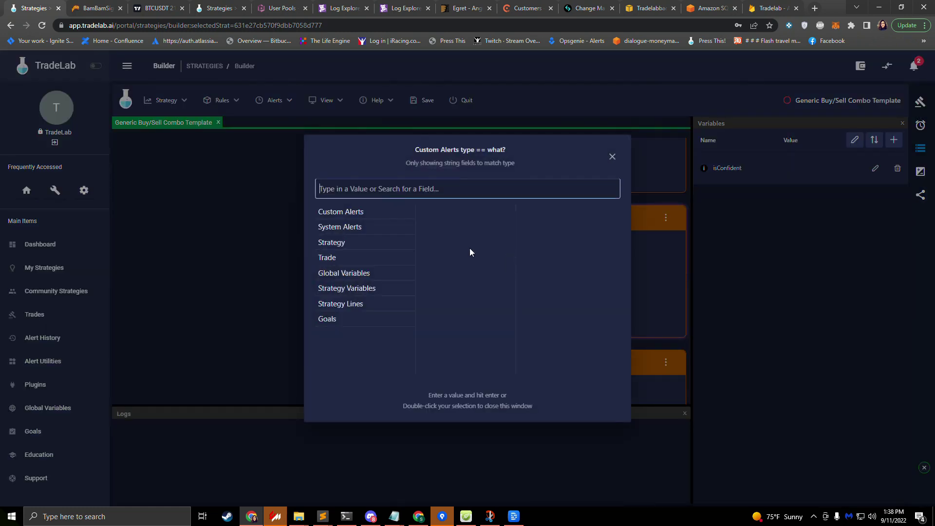
text(strong)
key(Return)
scroll(514, 295, down, 1)
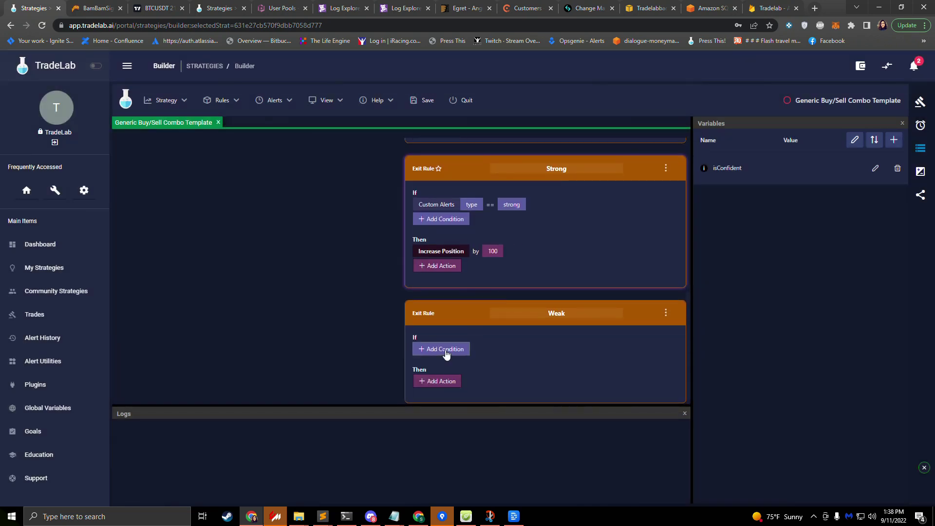
click(445, 350)
click(444, 352)
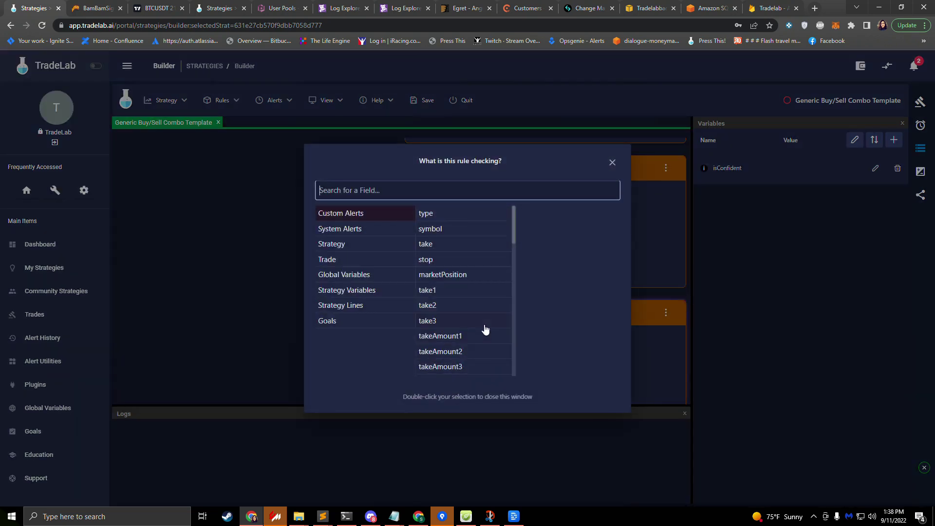
double_click(443, 213)
click(515, 348)
text(weak)
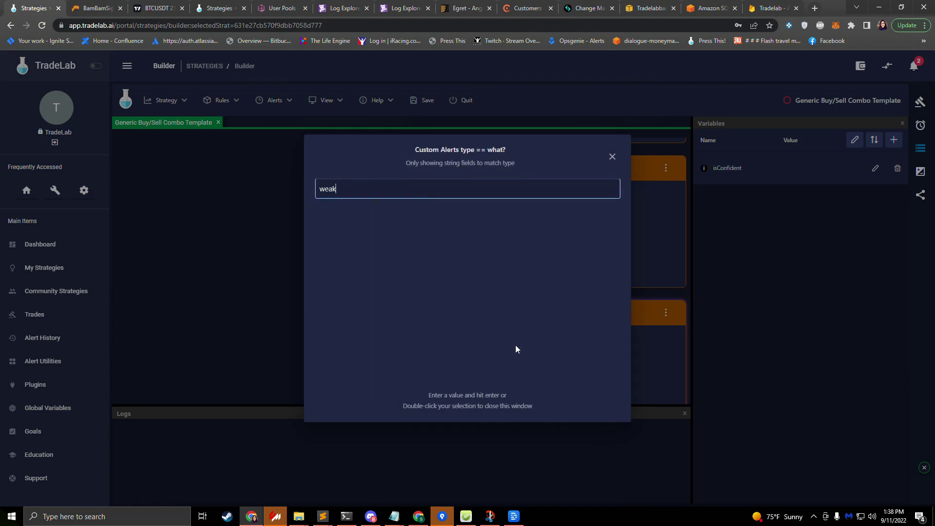
key(Return)
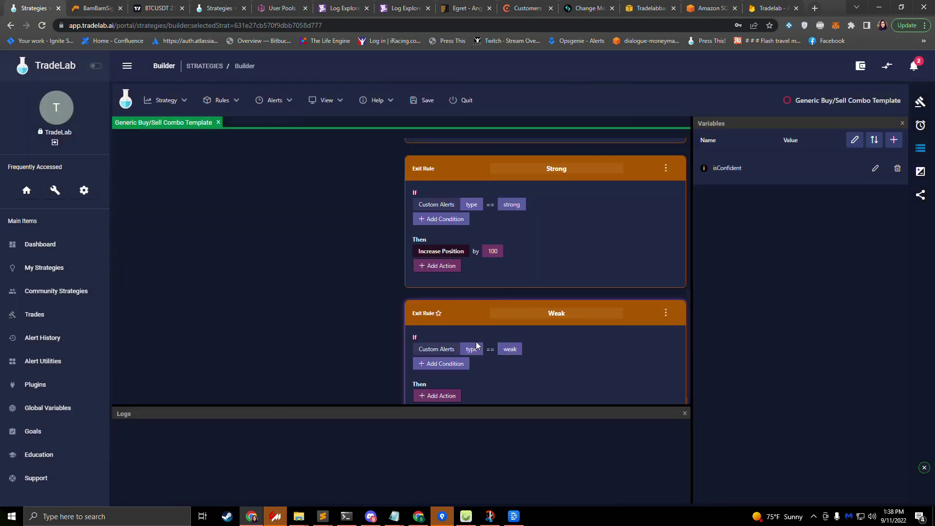
Change the Strong rule's action to Set isConfident to true
click(442, 252)
click(440, 100)
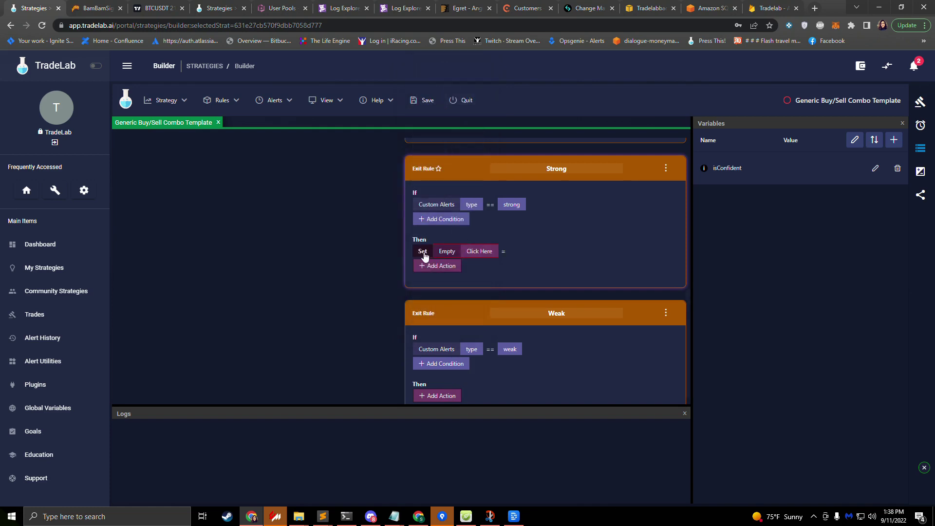
click(444, 251)
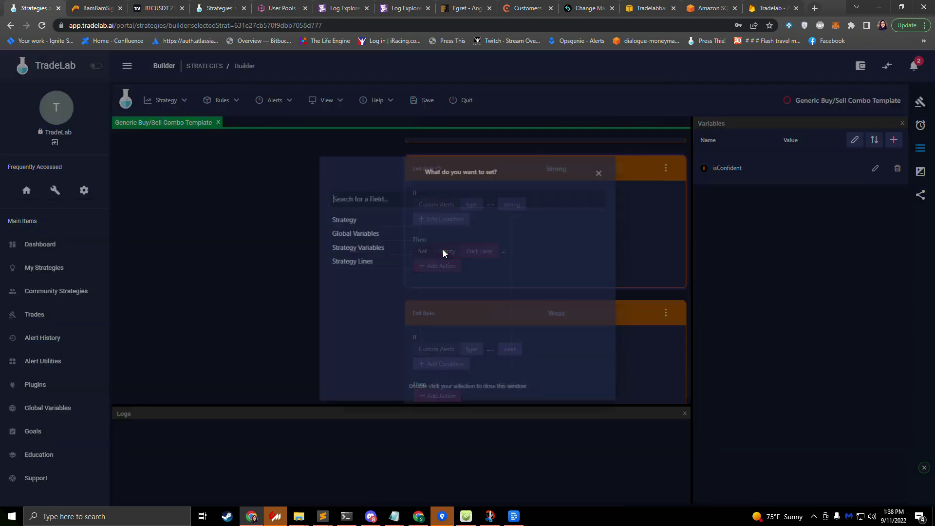
click(351, 248)
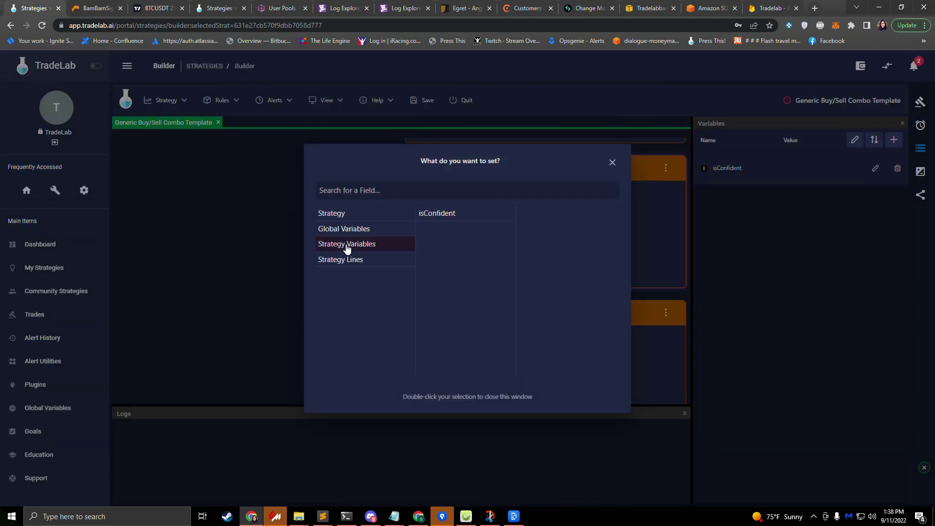
click(450, 215)
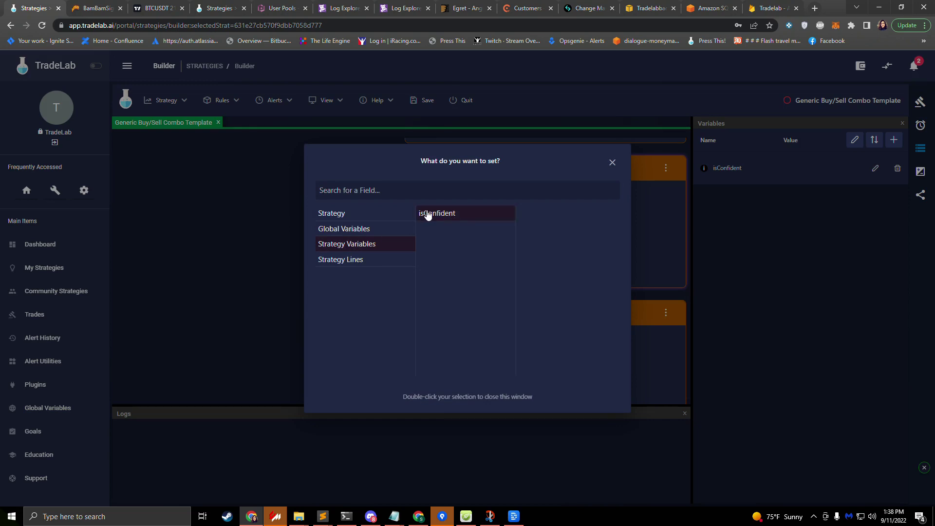
double_click(466, 213)
click(558, 251)
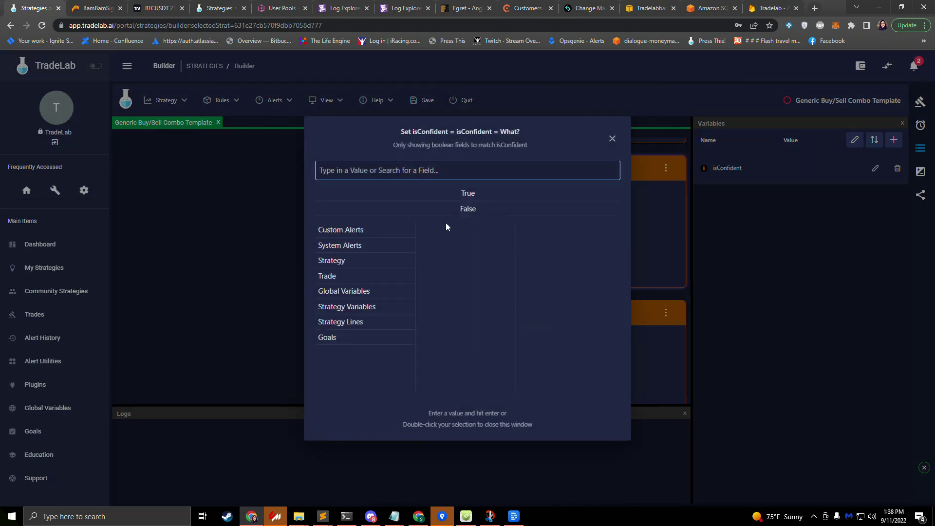
double_click(449, 195)
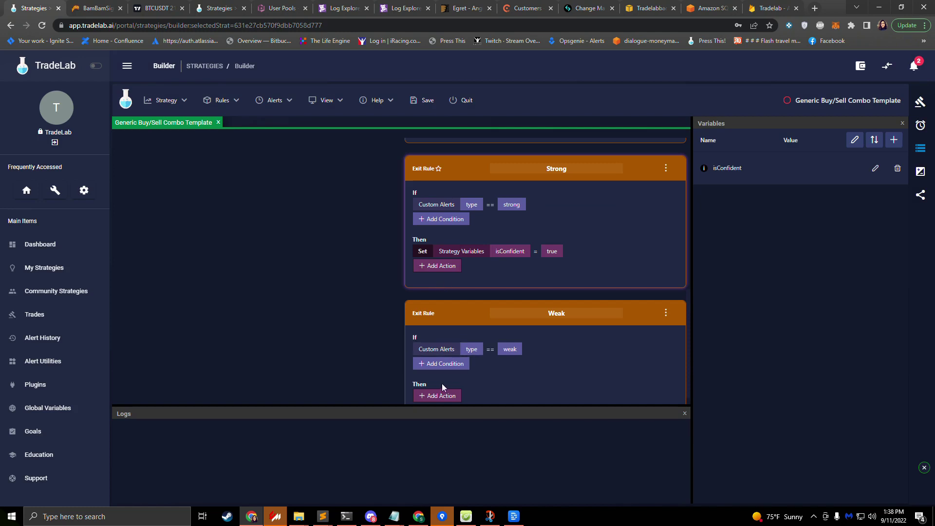
Change the Weak rule's action to Set isConfident to false
scroll(440, 380, down, 1)
click(437, 368)
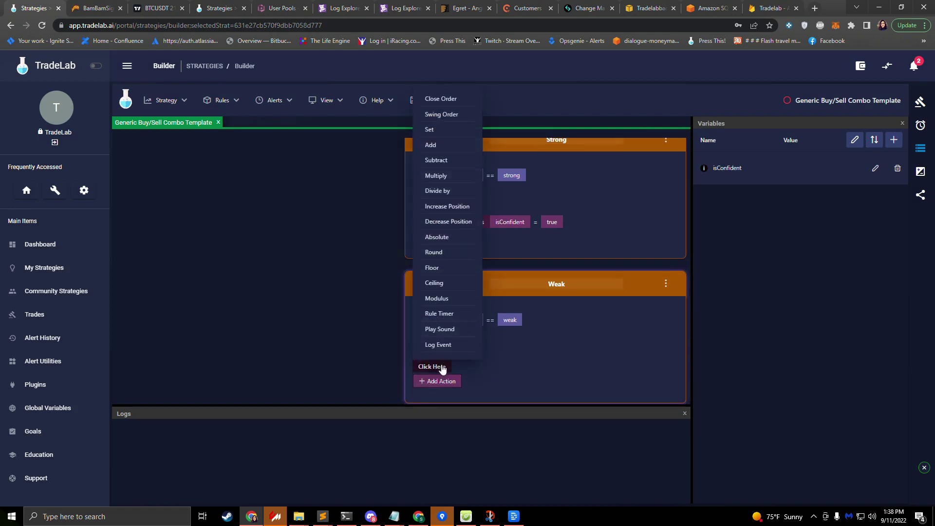
click(445, 130)
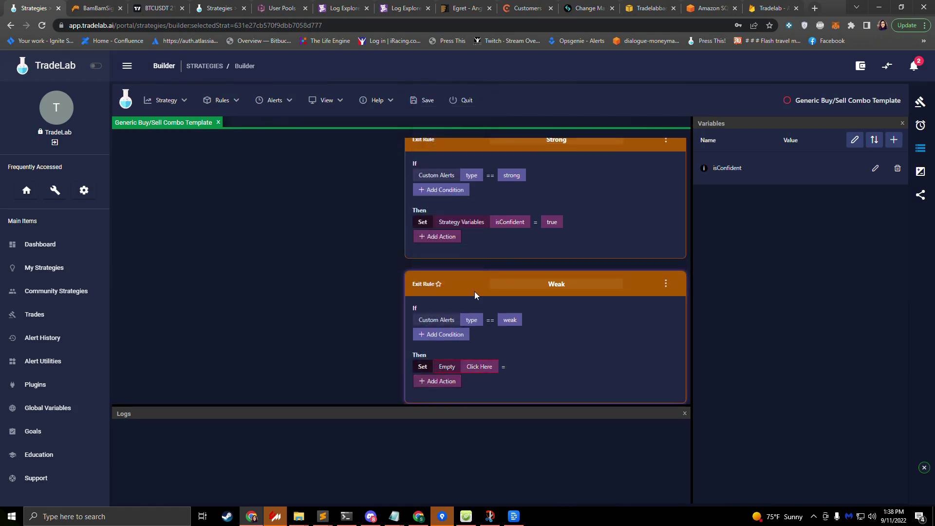
click(479, 368)
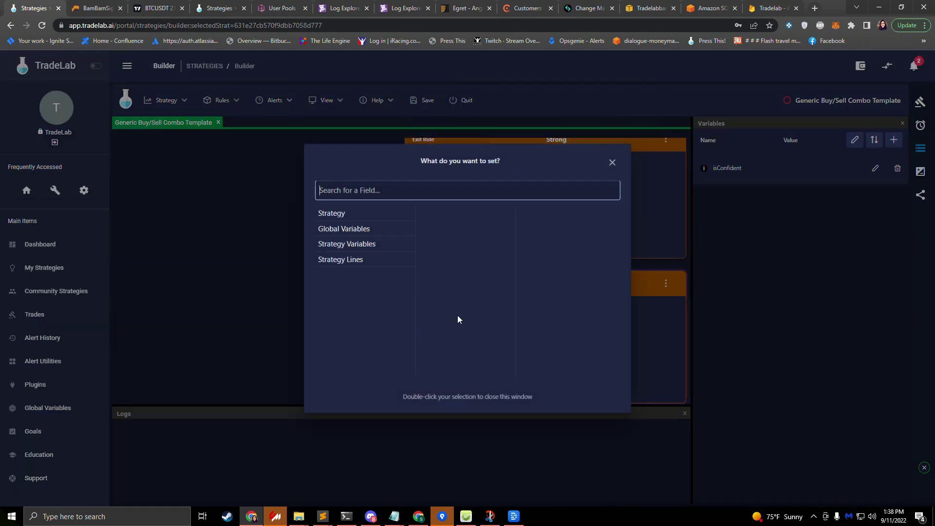
click(367, 247)
click(440, 215)
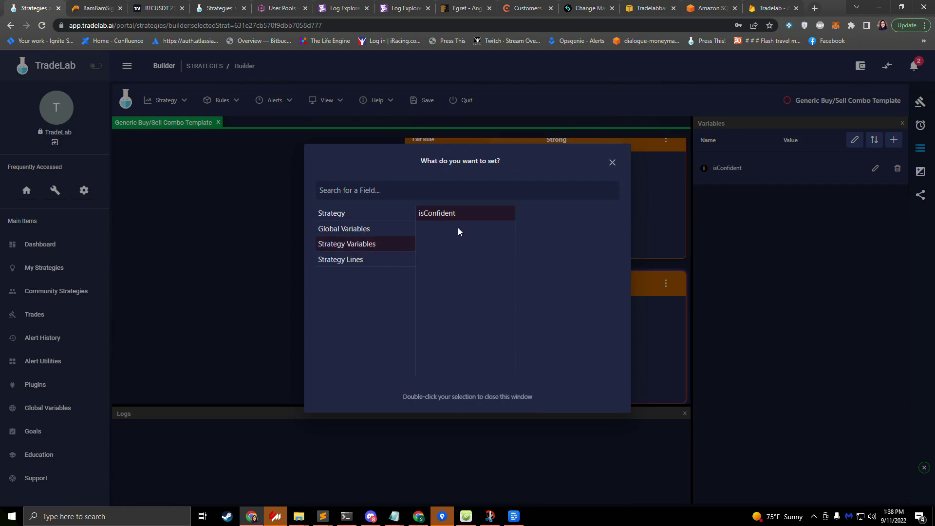
double_click(480, 214)
click(561, 367)
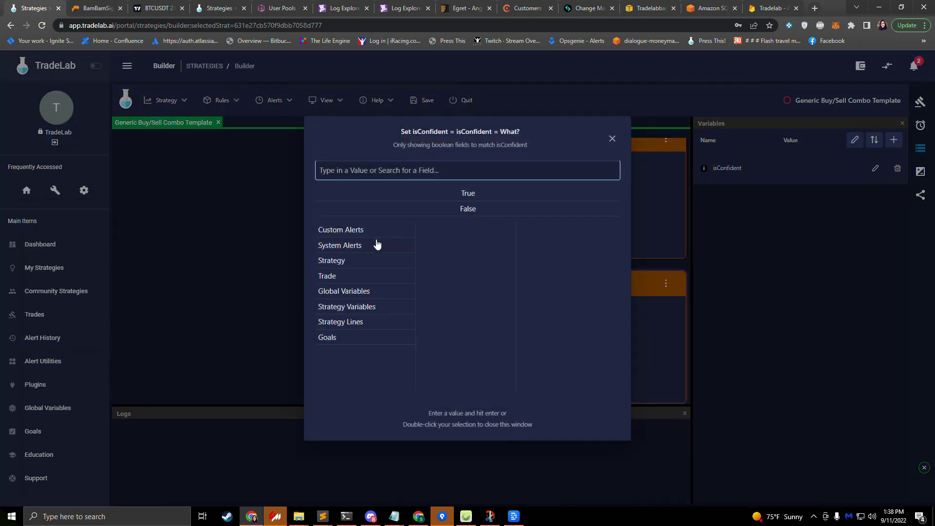
double_click(444, 213)
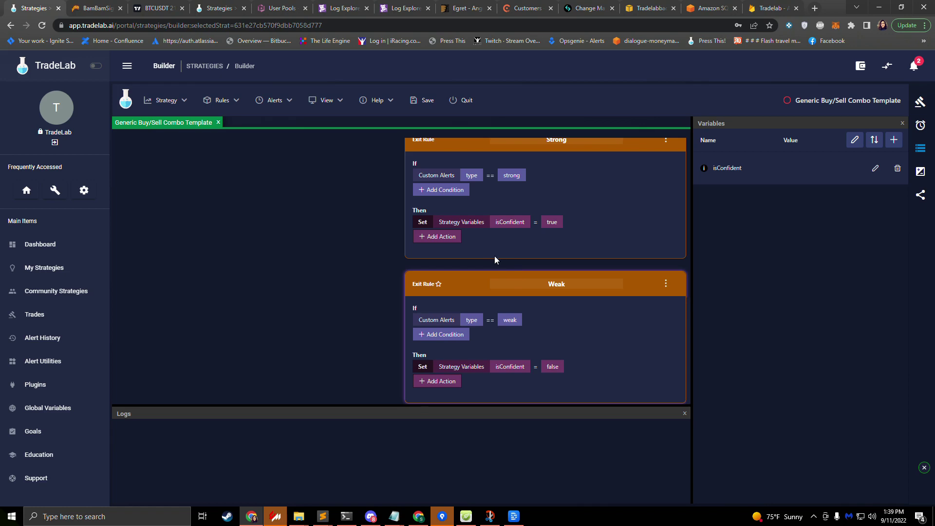
Duplicate the DCA exit rule with Copy Below, placing the copy directly beneath it
scroll(507, 283, up, 1)
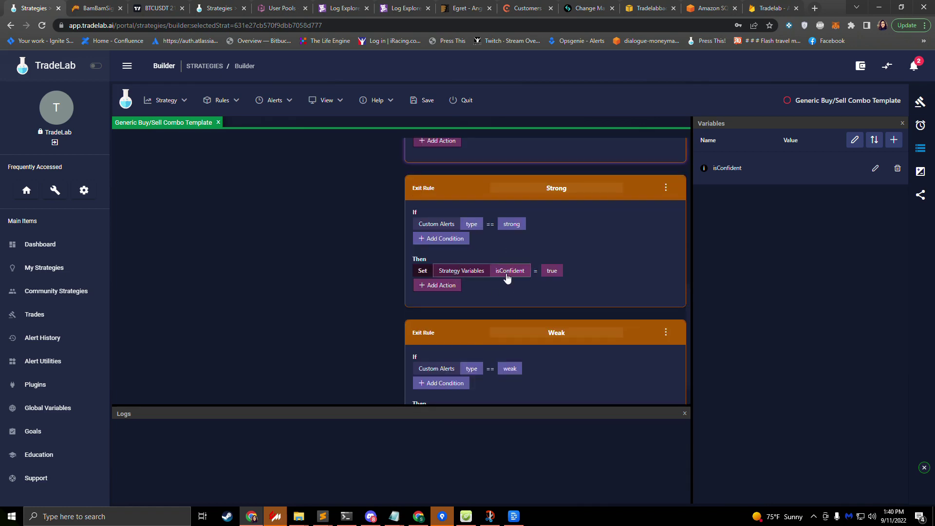
scroll(467, 286, up, 4)
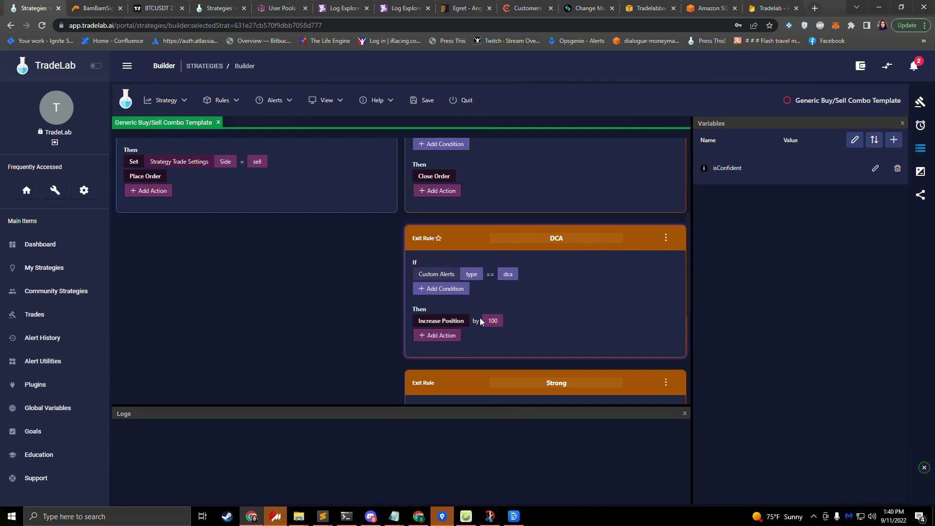
click(666, 238)
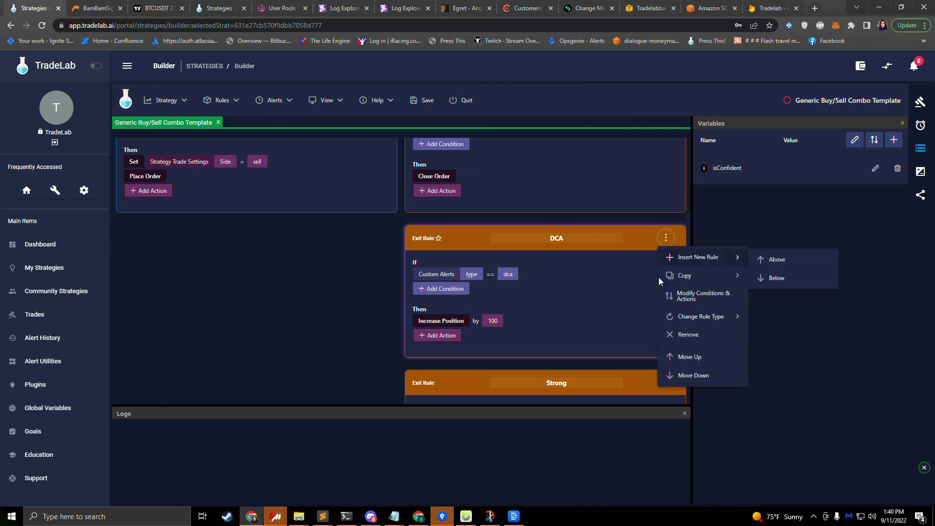
mouse_move(686, 253)
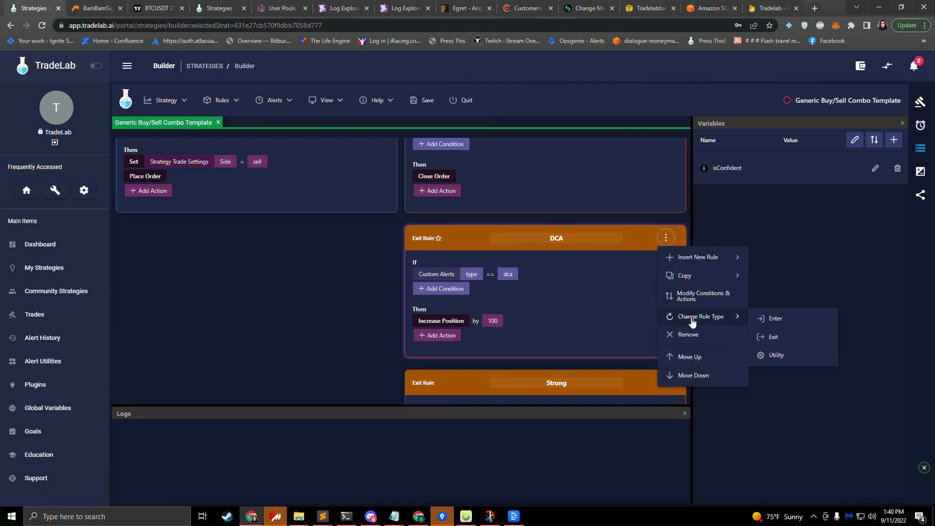
mouse_move(691, 277)
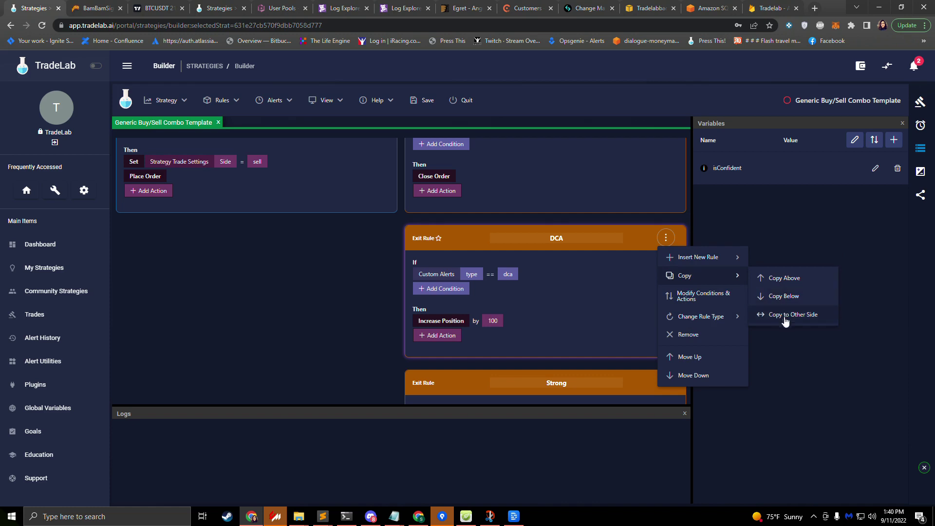
click(780, 299)
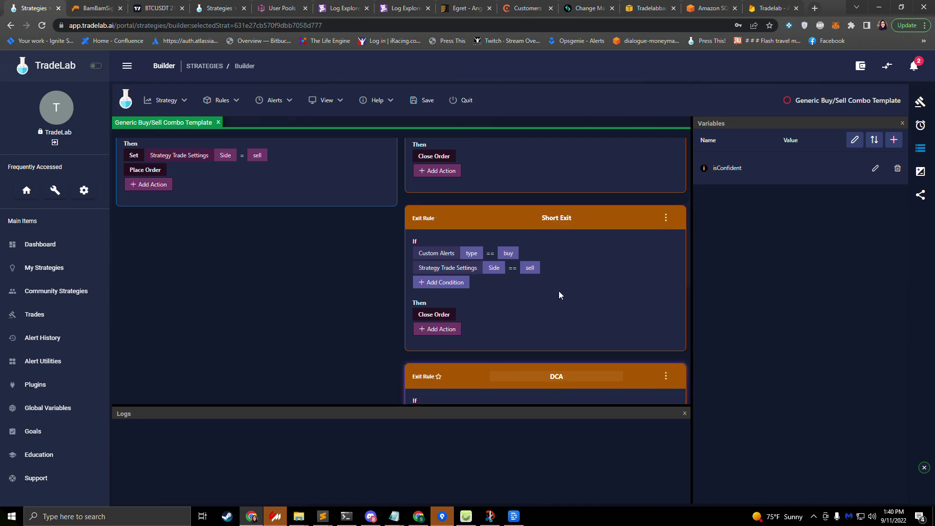
Rename the first DCA rule to 'DCA Strong' and its copy to 'DCA Weak'
scroll(559, 290, down, 5)
scroll(559, 288, up, 5)
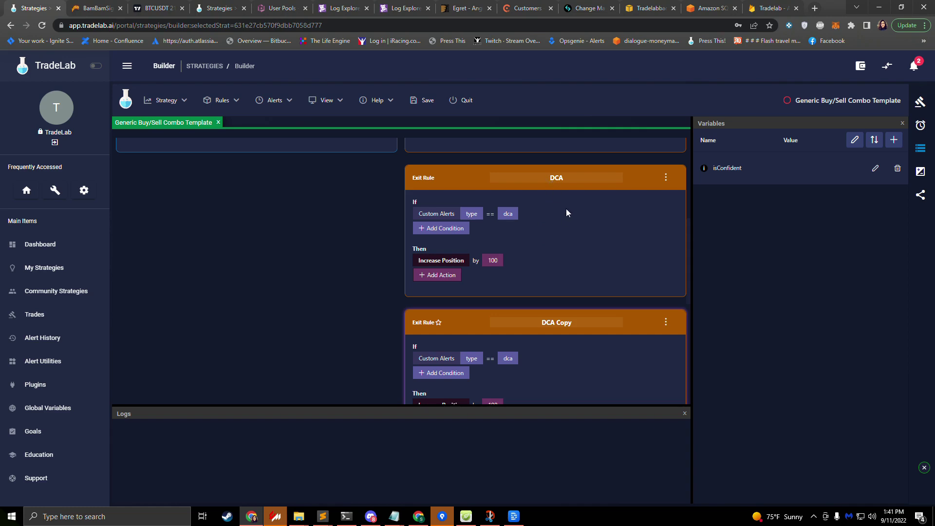
scroll(526, 325, down, 2)
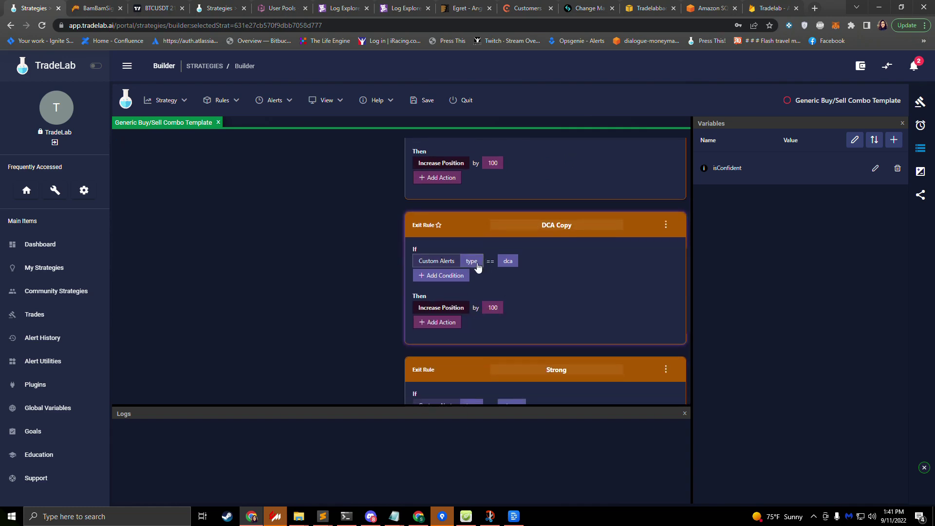
scroll(547, 194, up, 2)
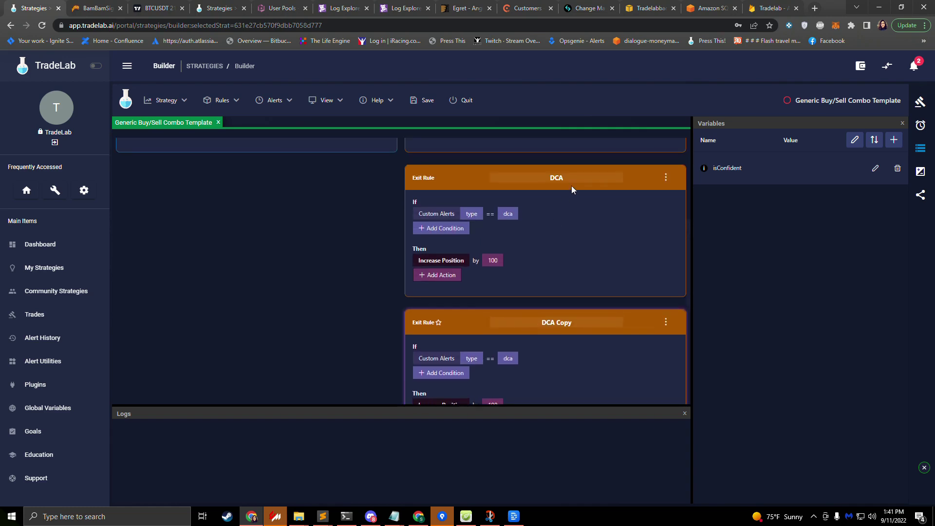
click(579, 179)
text(Strong)
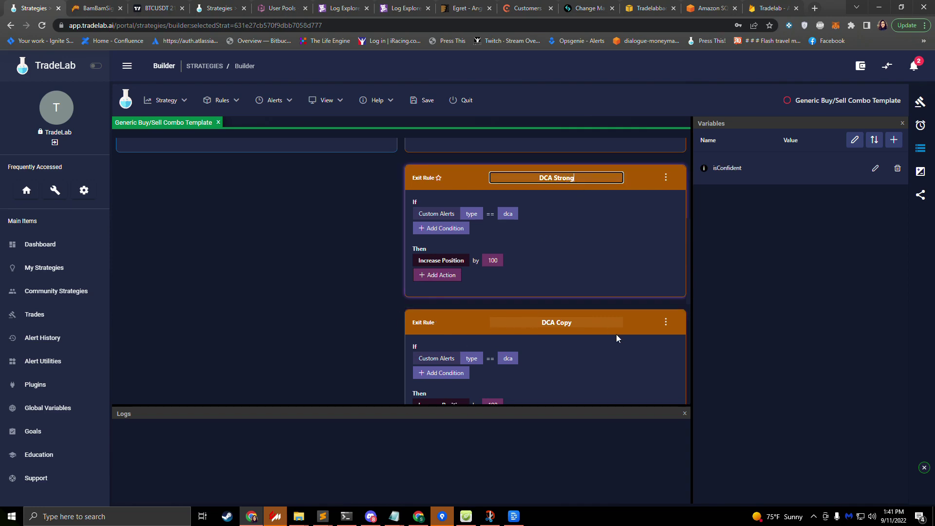
drag(574, 323, 565, 324)
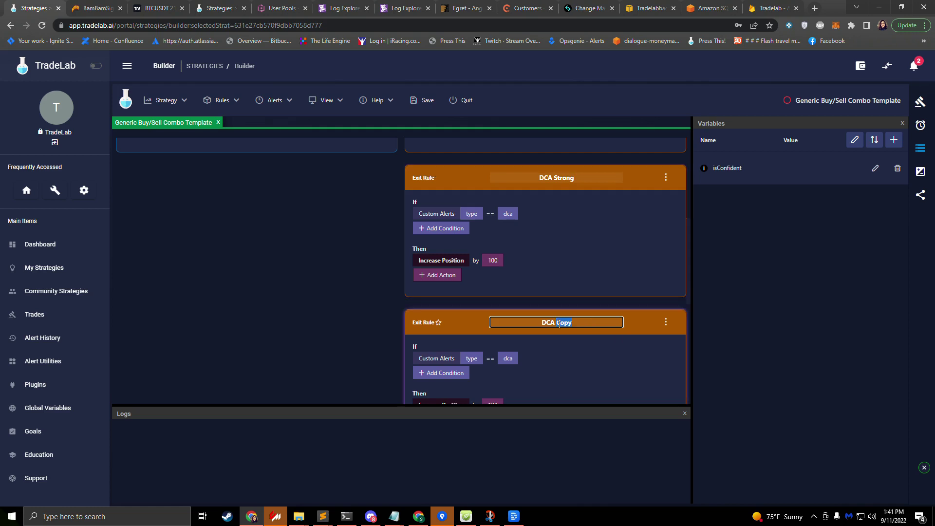
text(Weak)
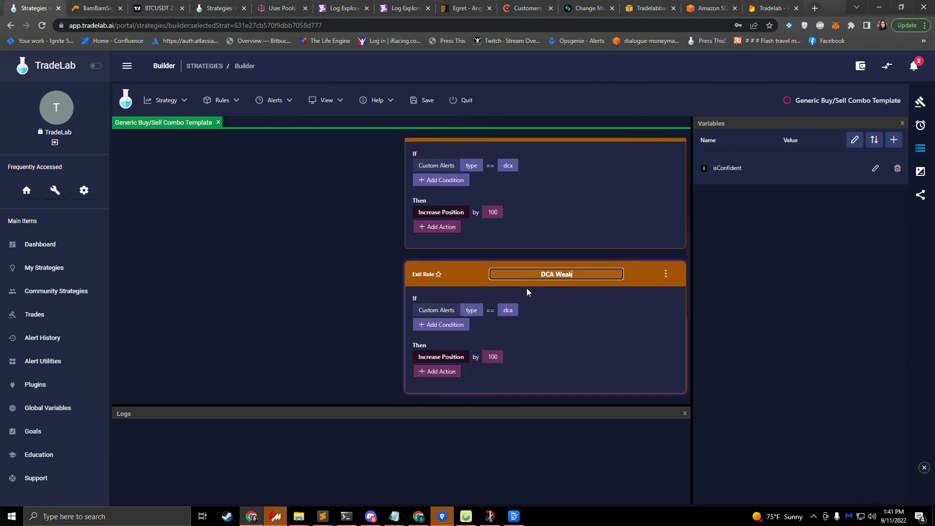
scroll(534, 298, down, 1)
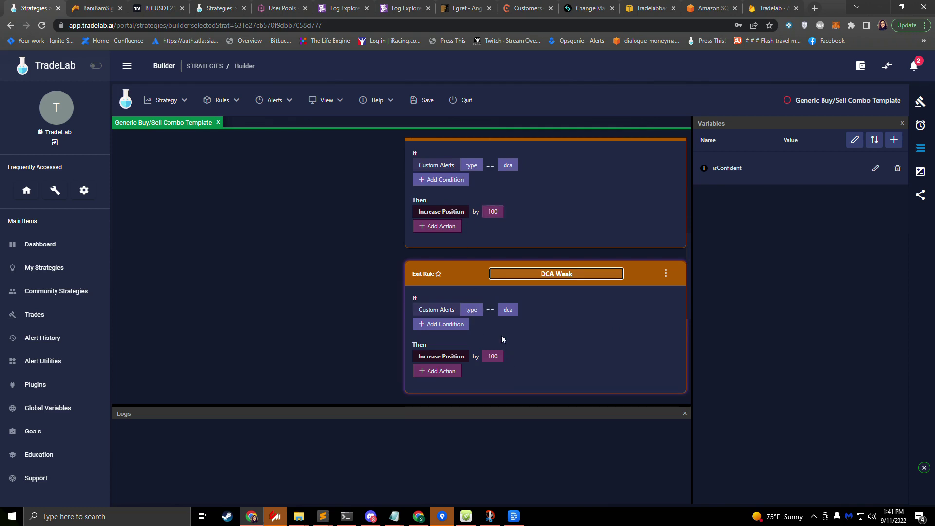
click(491, 357)
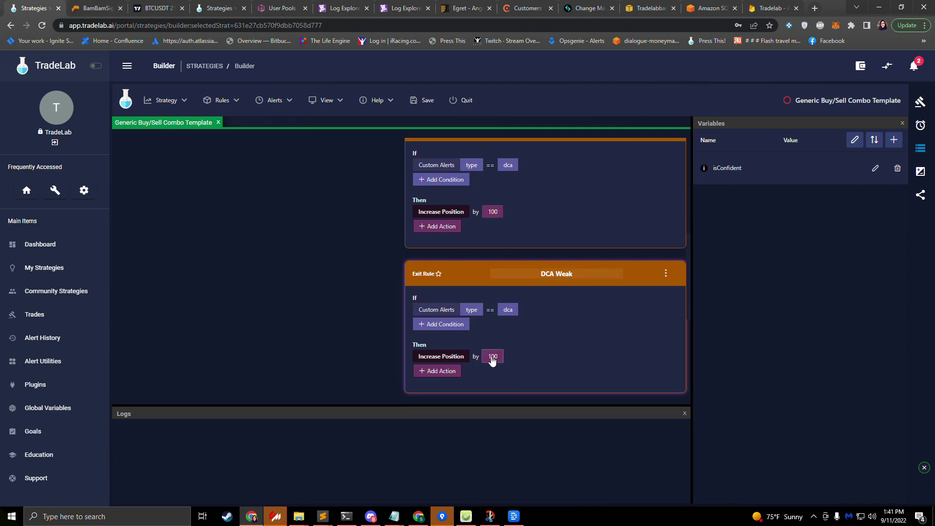
Set DCA Weak's Increase Position amount to 50.0% of the original amount
click(493, 217)
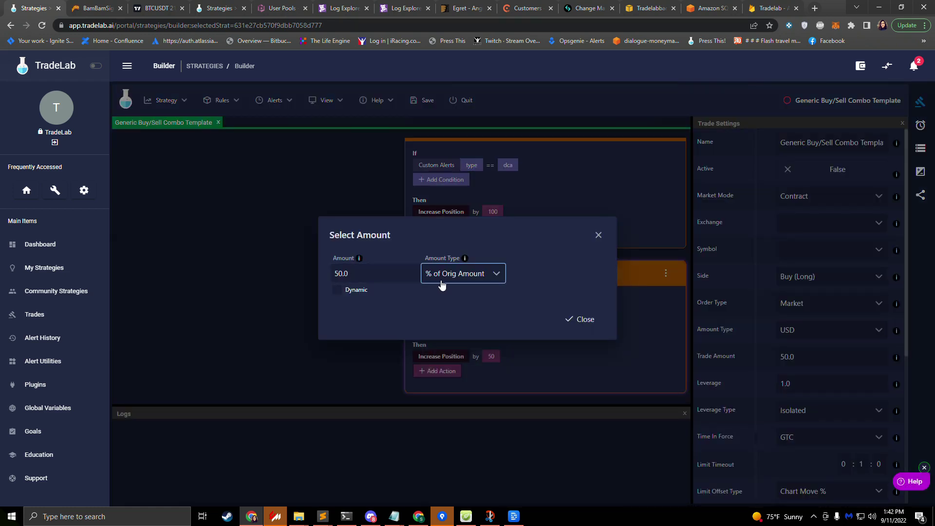
click(575, 320)
scroll(507, 261, up, 1)
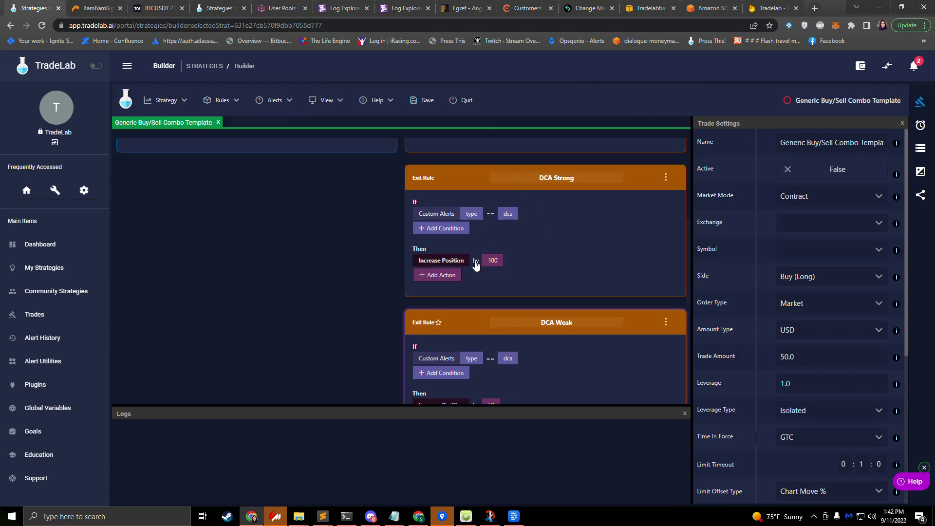
scroll(502, 274, down, 1)
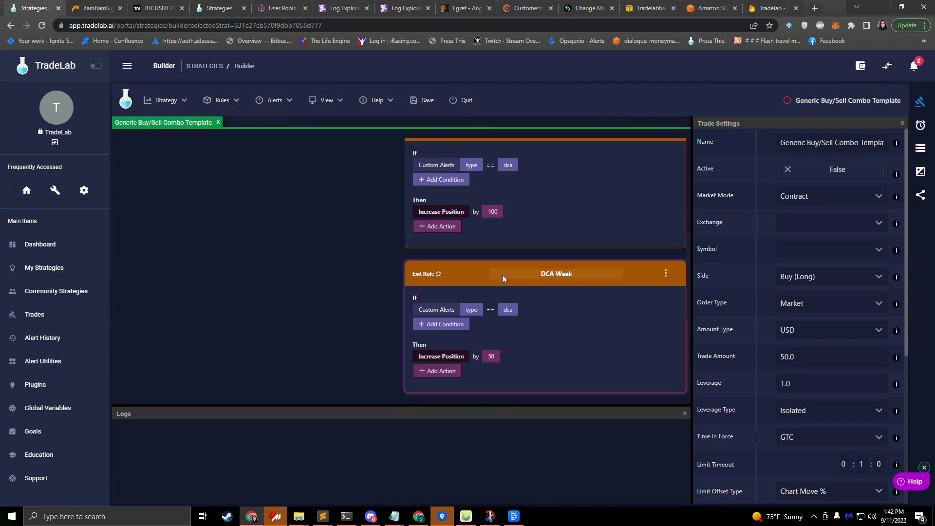
scroll(476, 336, down, 4)
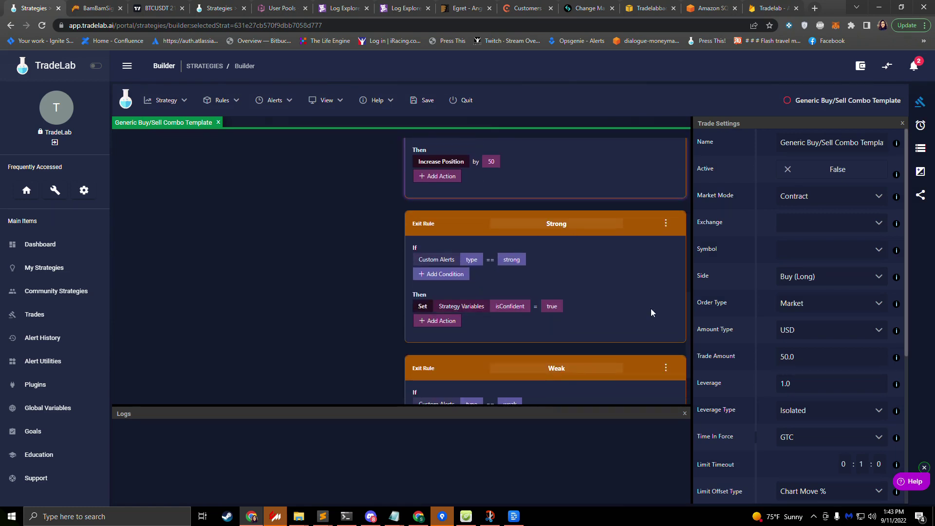
Switch the right sidebar from Lines and Variables to the strategy Alerts panel
scroll(484, 340, down, 2)
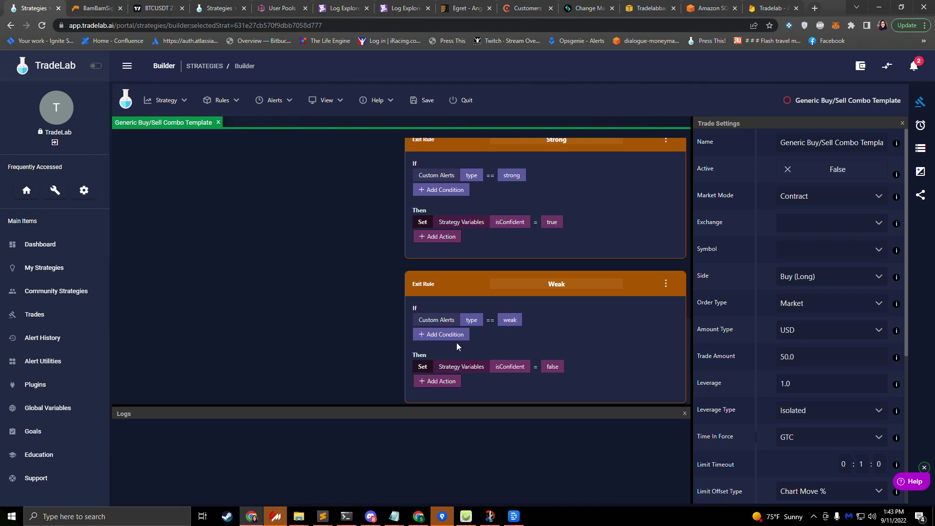
scroll(500, 312, up, 3)
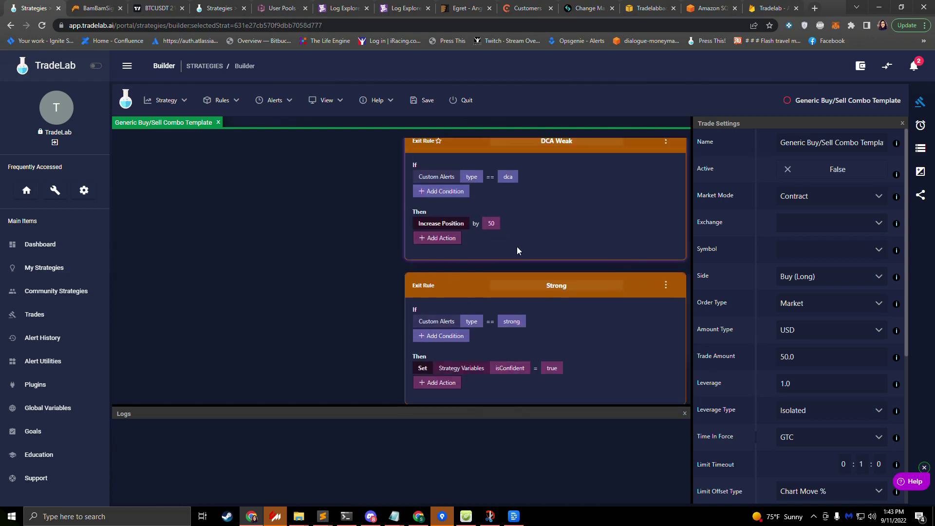
scroll(516, 250, up, 3)
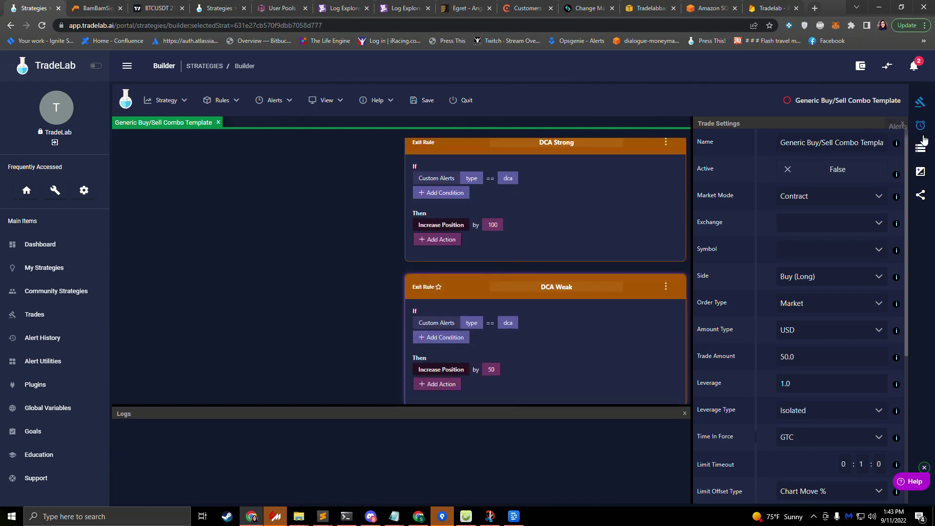
click(920, 173)
click(920, 148)
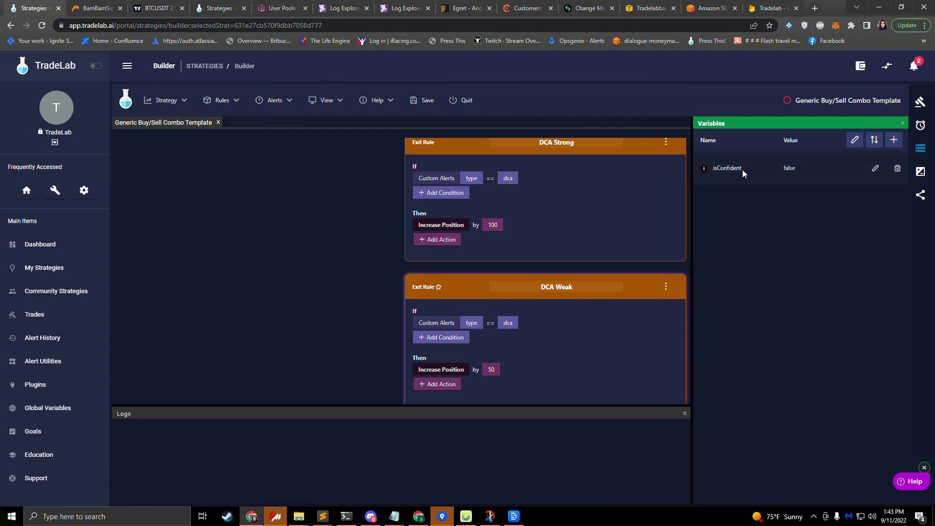
click(921, 125)
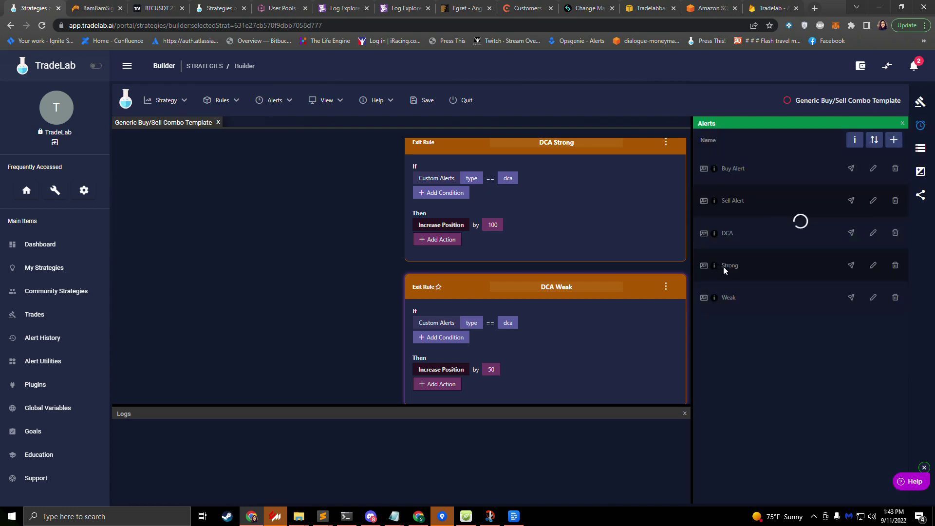
Review the alerts list: Buy Alert, Sell Alert, DCA, Strong and Weak
scroll(546, 239, up, 1)
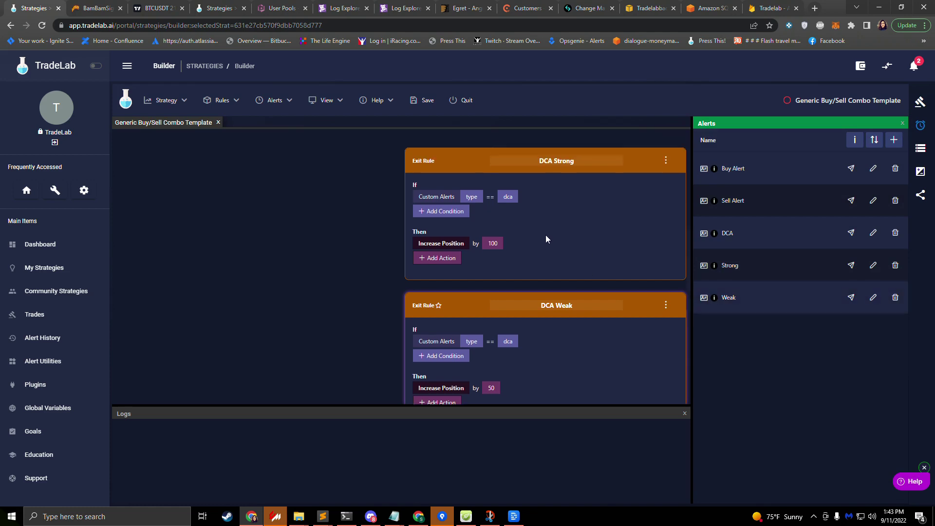
scroll(546, 239, down, 3)
scroll(520, 243, up, 4)
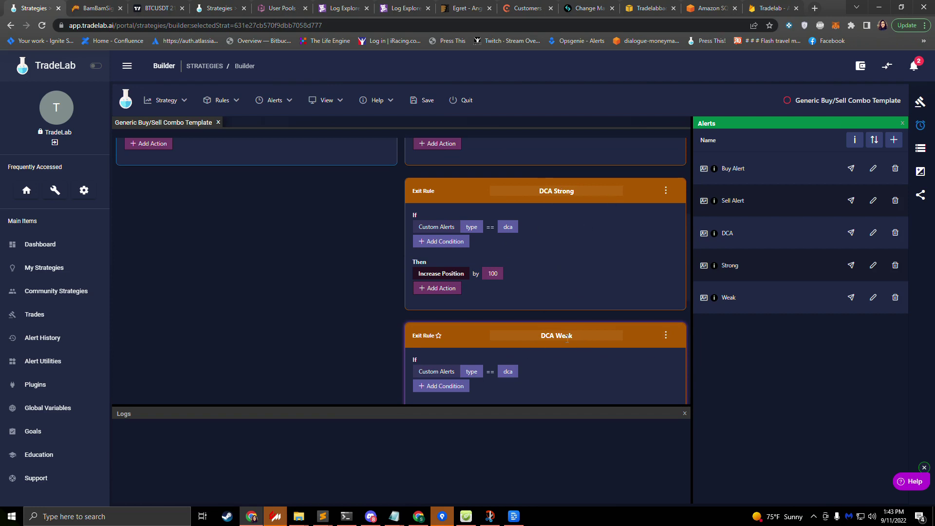
scroll(489, 317, down, 2)
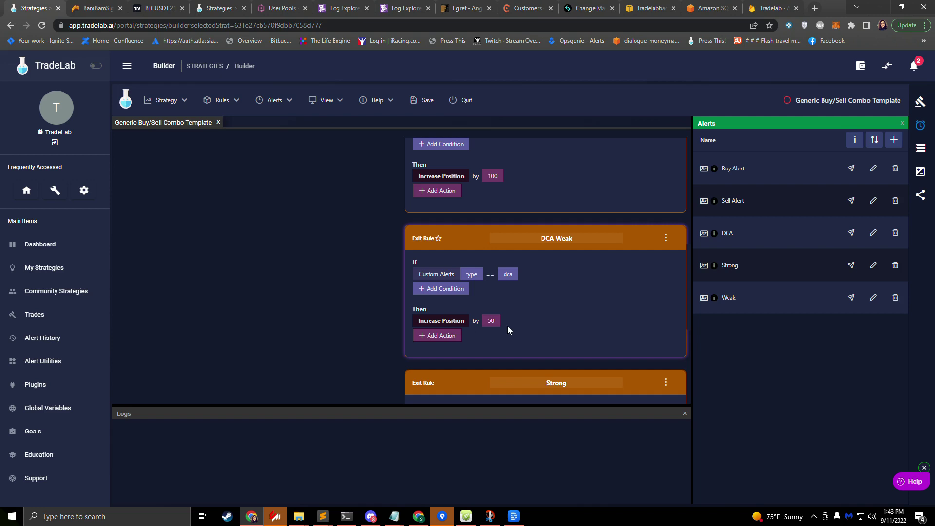
scroll(508, 330, down, 4)
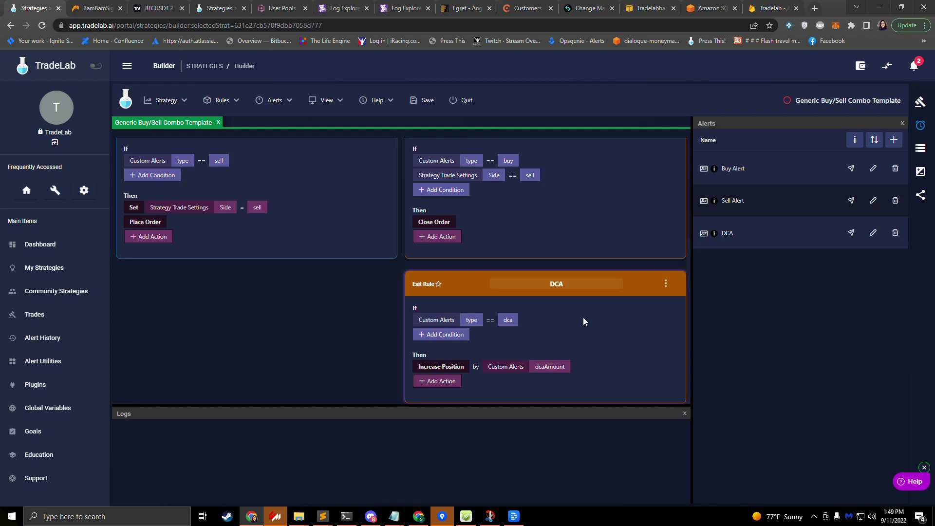
scroll(583, 317, up, 4)
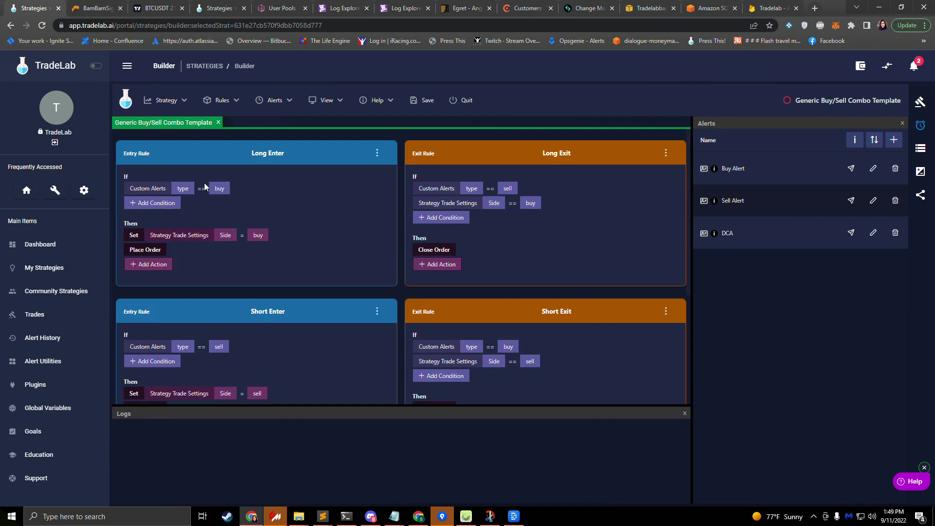
scroll(353, 260, down, 4)
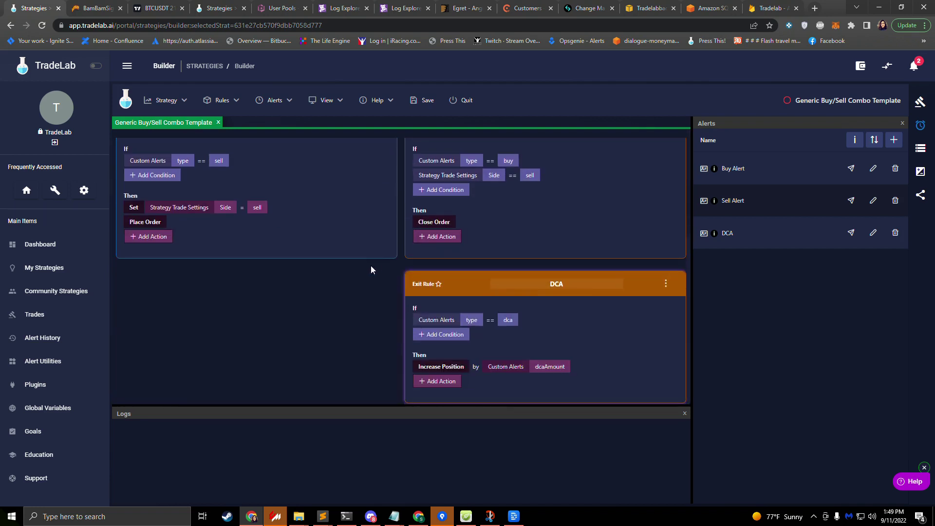
scroll(288, 251, up, 5)
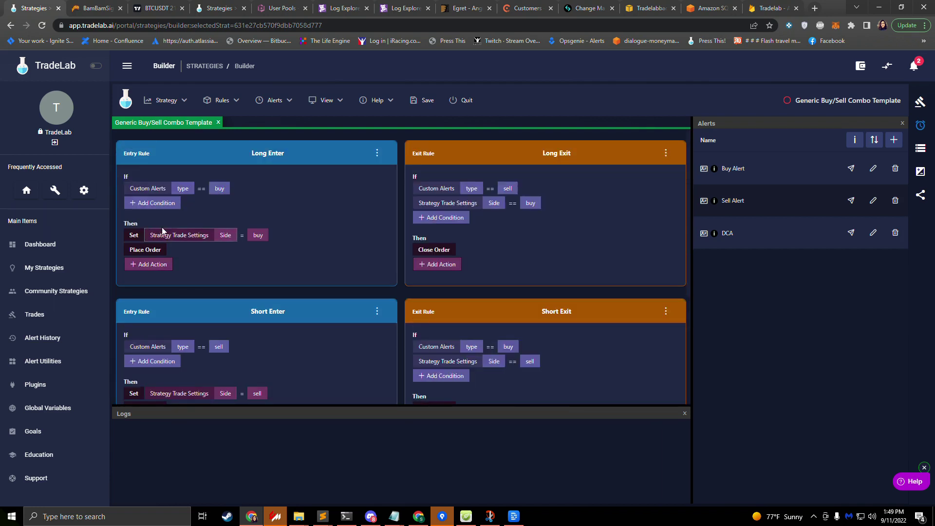
scroll(522, 213, down, 5)
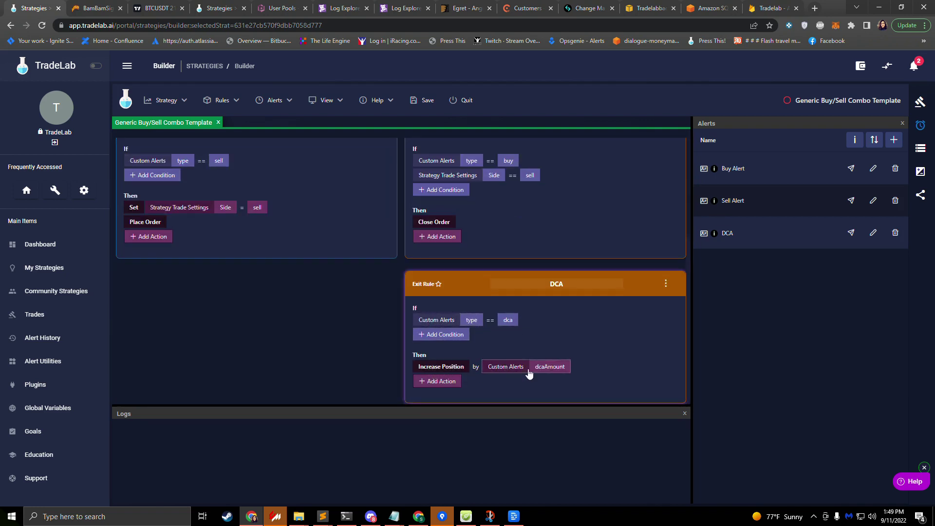
scroll(472, 371, up, 5)
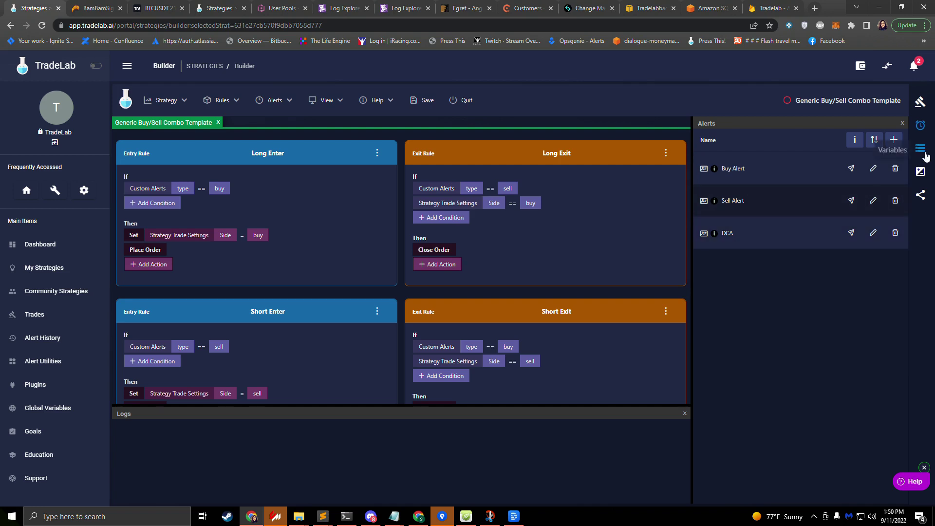
Bring up Trade Settings: Contract mode, Buy (Long), Market orders, 50.0 USD, leverage 1.0
click(920, 173)
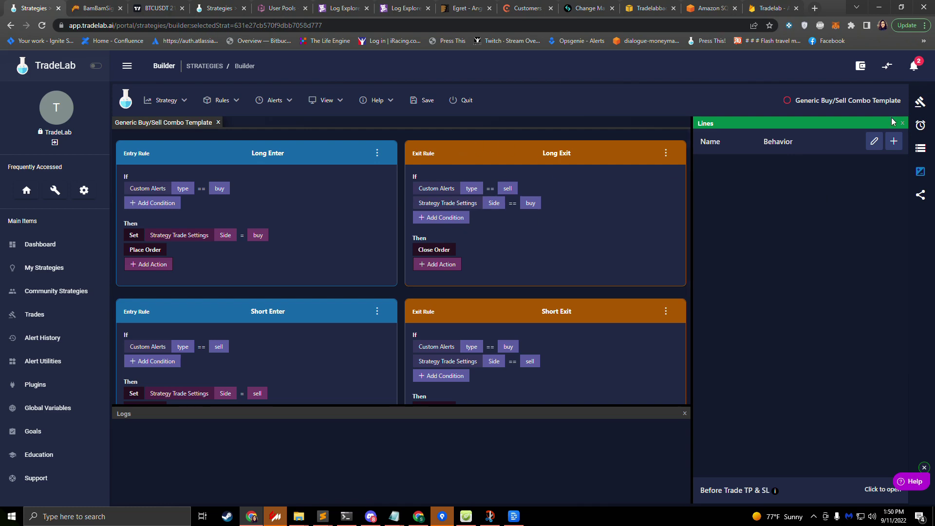
click(920, 102)
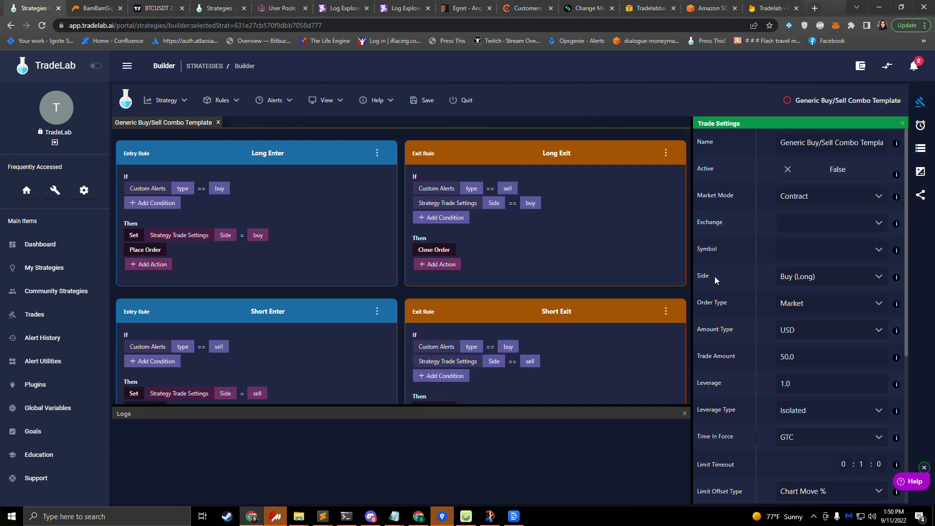
Set the Generic Buy/Sell Combo Template to Active True, keeping Buy (Long), and save it
drag(709, 278, 701, 279)
click(826, 278)
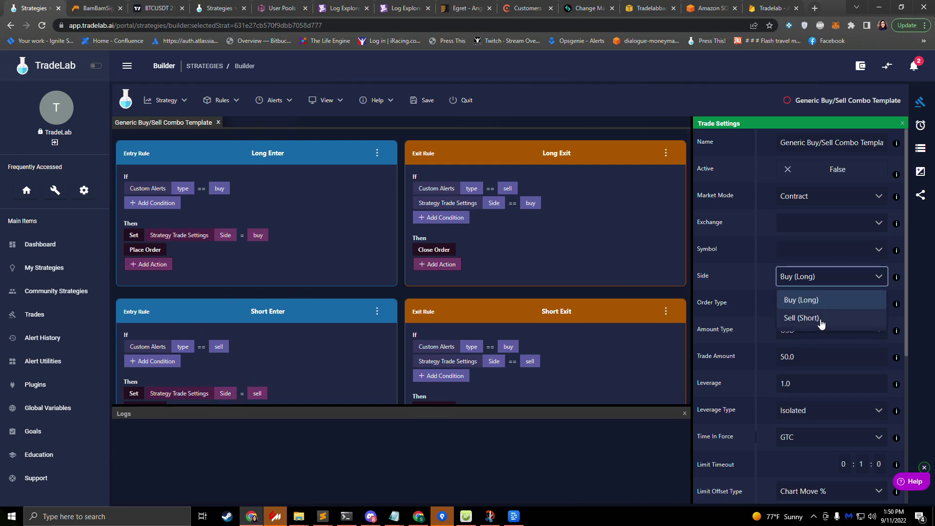
click(730, 284)
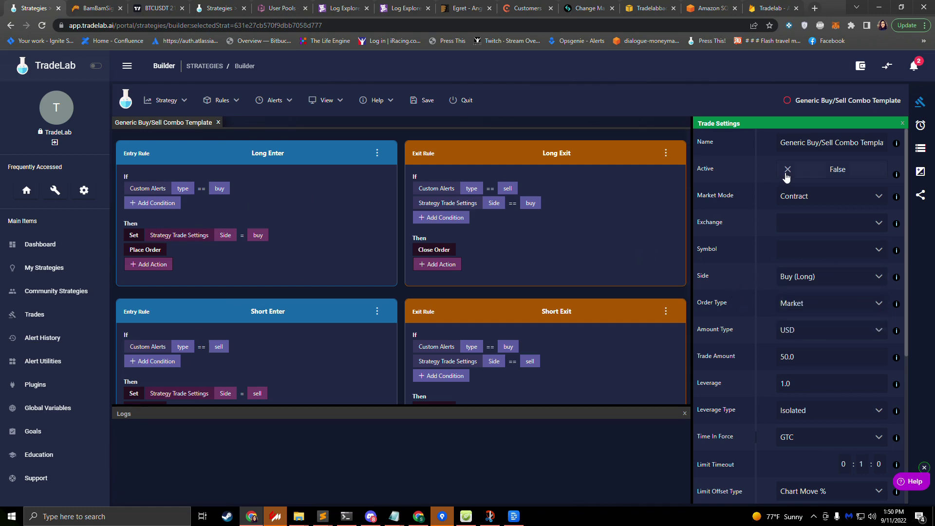
click(819, 174)
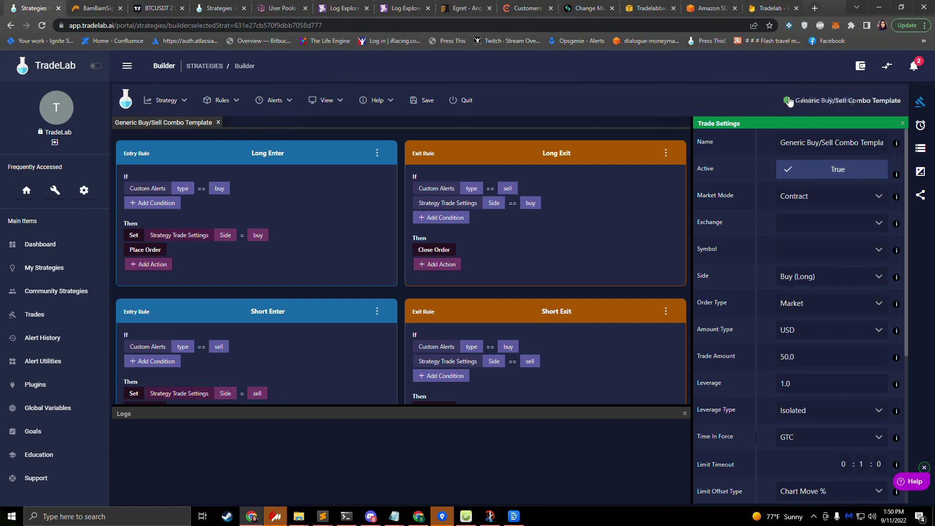
click(429, 106)
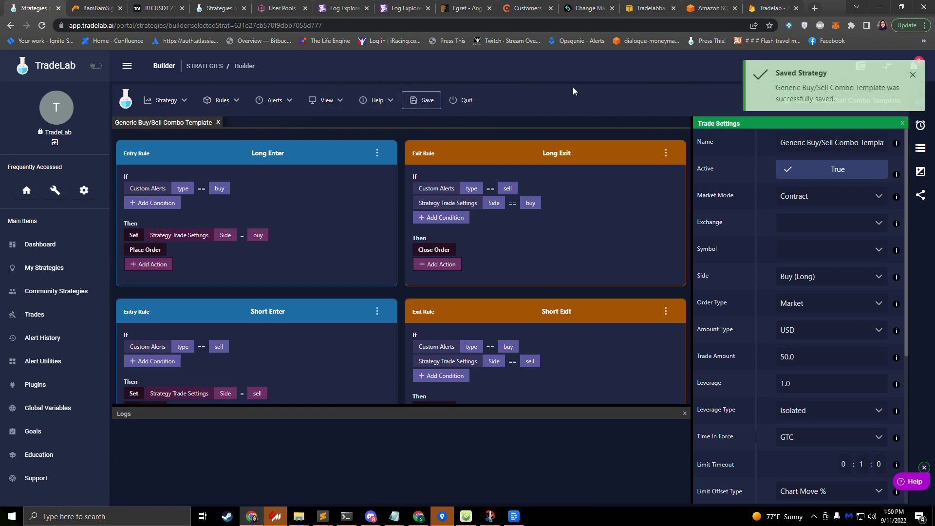